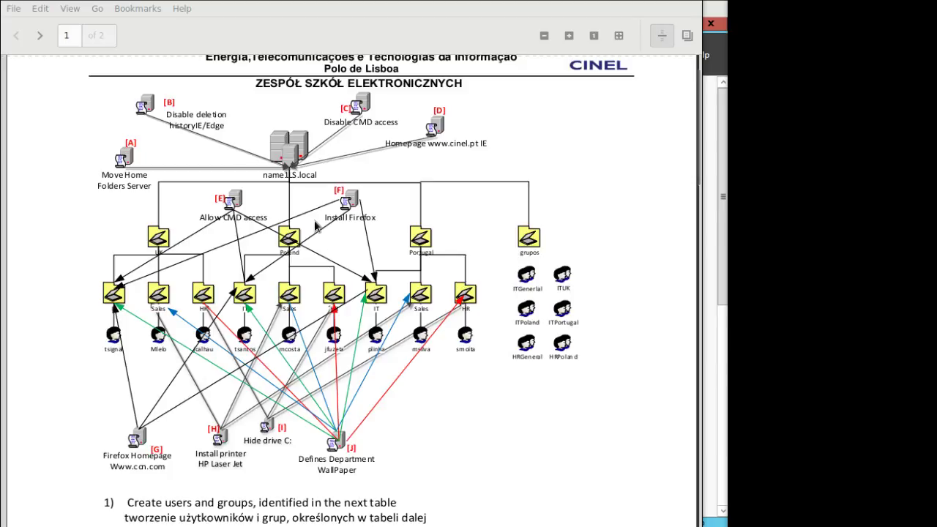
# Review the assignment's domain diagram and users/groups table, then minimise the PDF viewer.
pyautogui.scroll(-5, 342, 386)
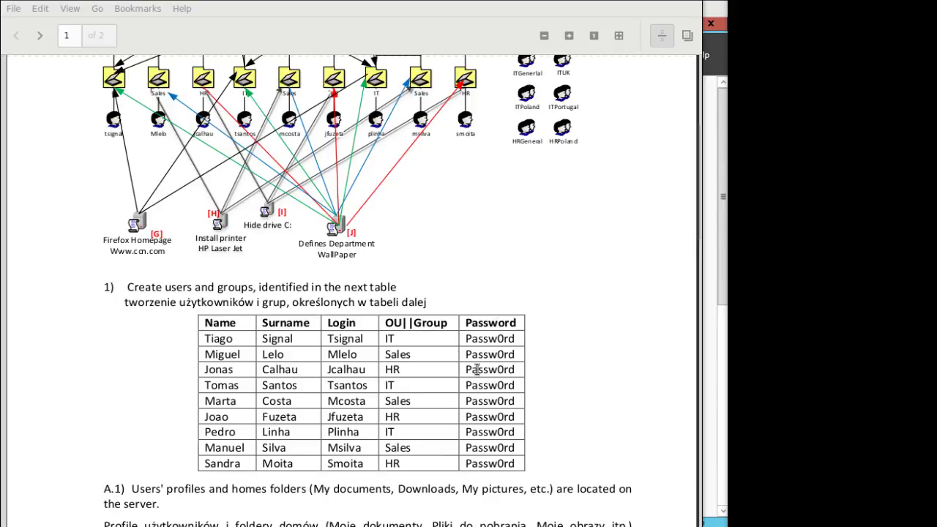
pyautogui.scroll(4, 472, 370)
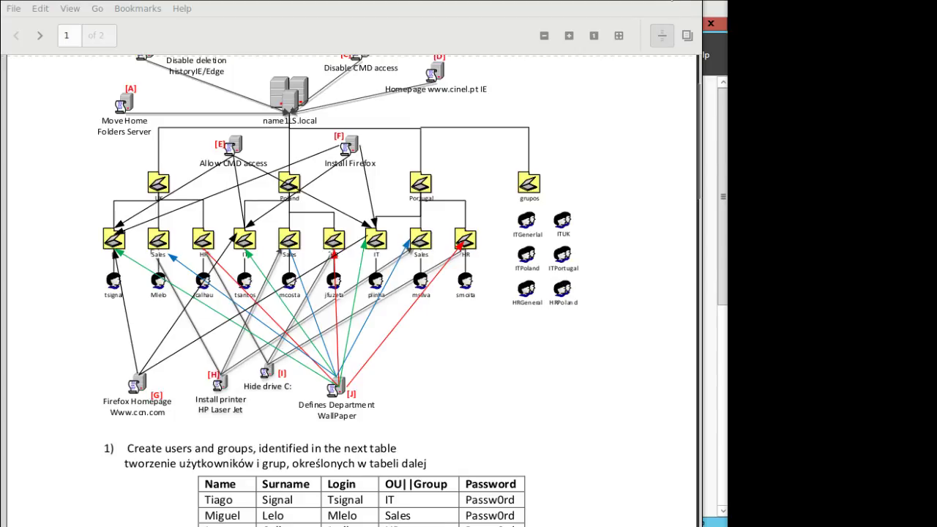
pyautogui.scroll(-3, 514, 332)
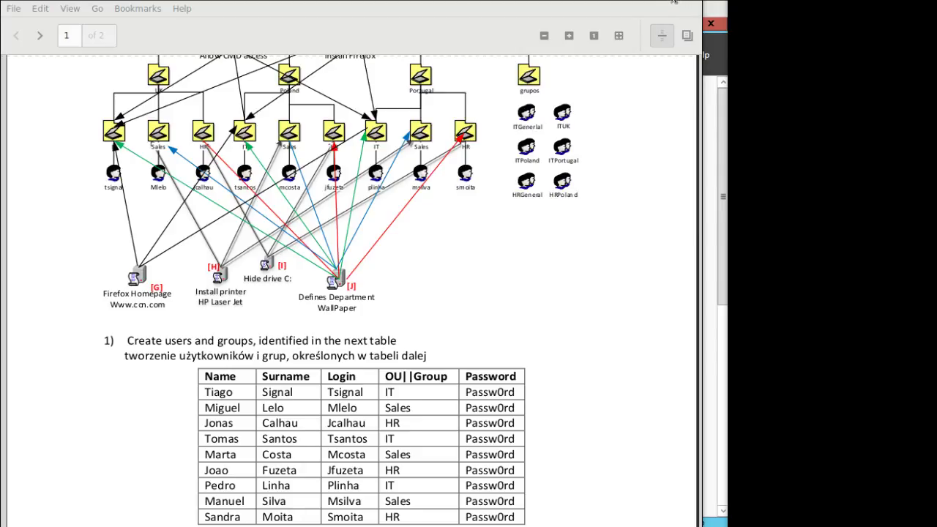
pyautogui.click(674, 2)
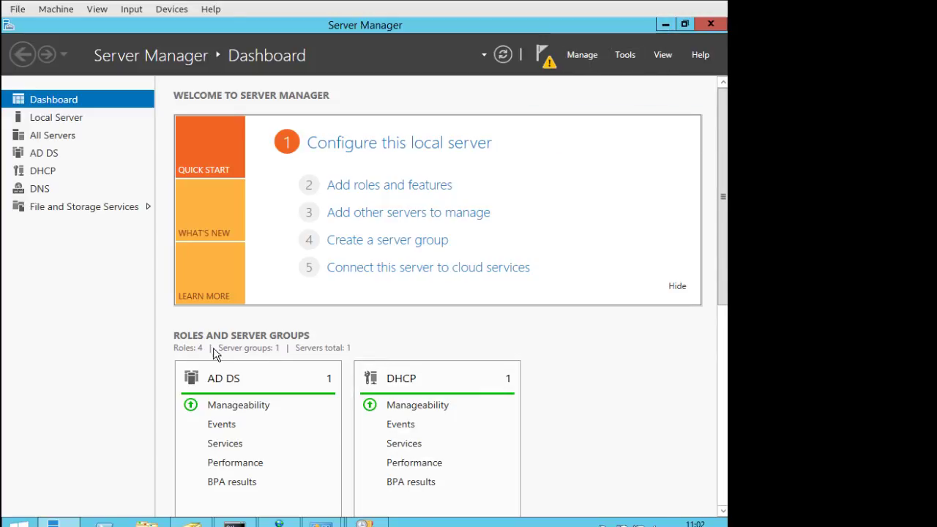
# Bring Active Directory Users and Computers forward on name.local's Computers container and enlarge its window.
pyautogui.click(192, 523)
pyautogui.click(386, 231)
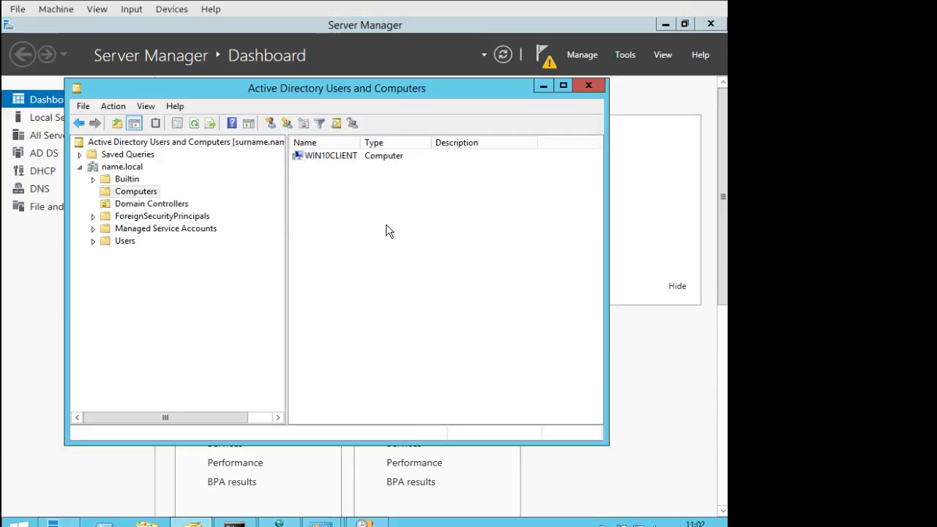
pyautogui.click(624, 56)
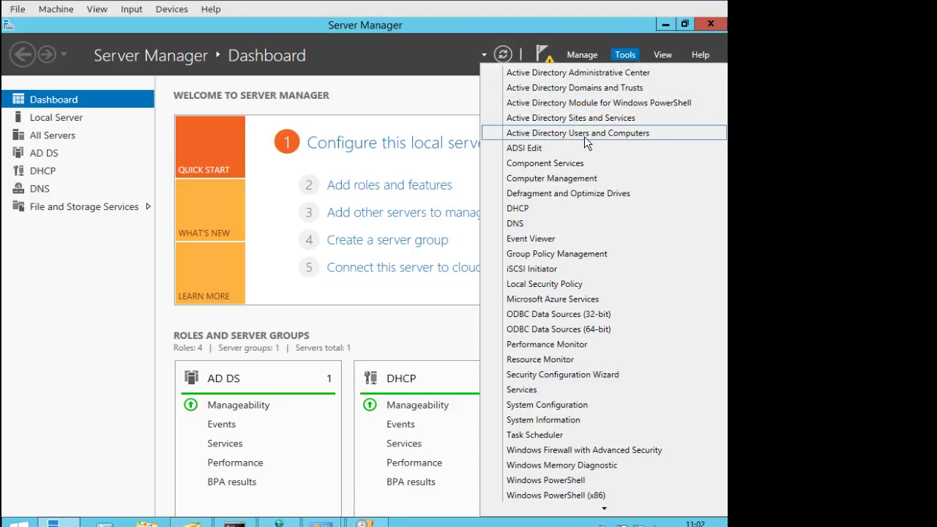
pyautogui.moveTo(234, 524)
pyautogui.click(192, 524)
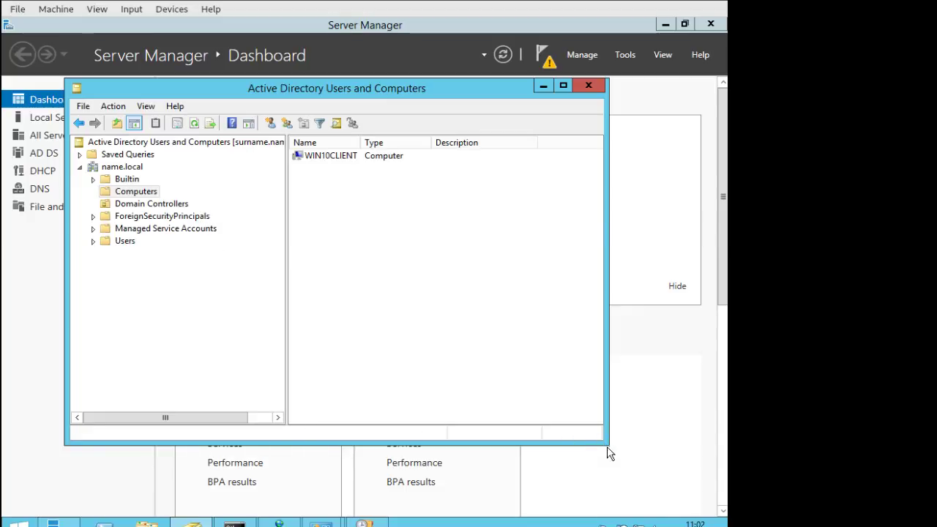
pyautogui.moveTo(607, 444); pyautogui.dragTo(693, 518)
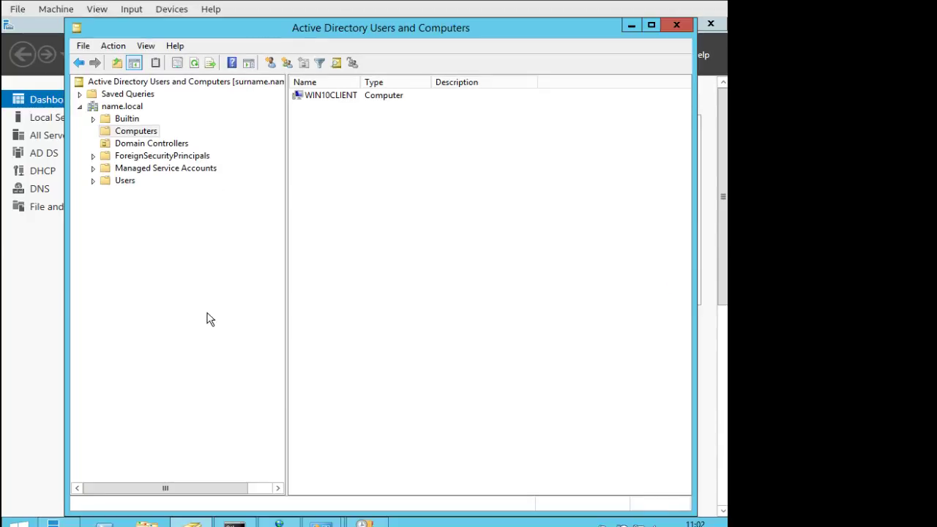
# Browse Domain Controllers and Managed Service Accounts, then open Users with a wider Name column and select Administrator.
pyautogui.click(154, 146)
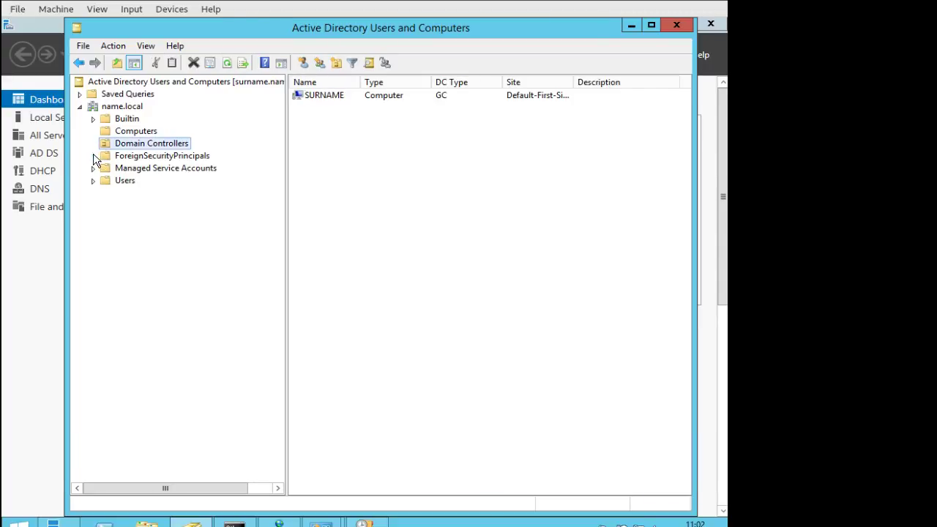
pyautogui.click(132, 168)
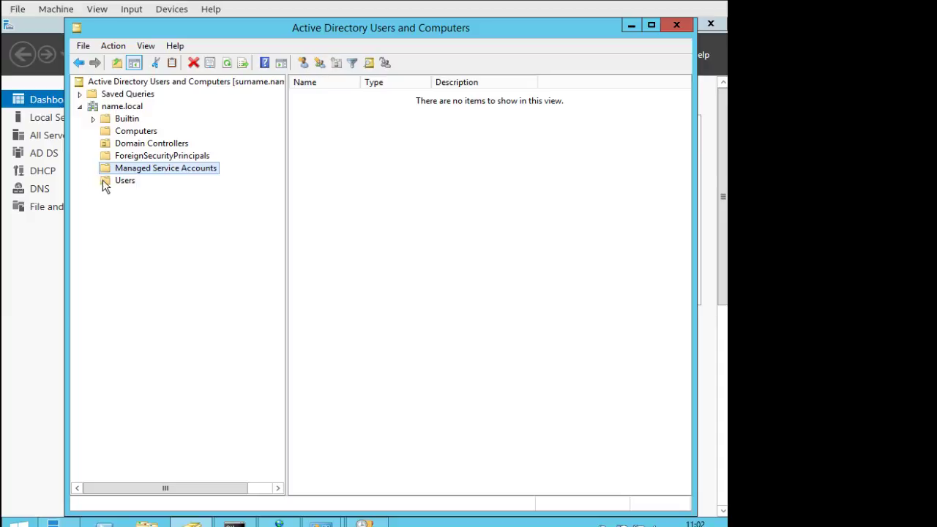
pyautogui.click(111, 182)
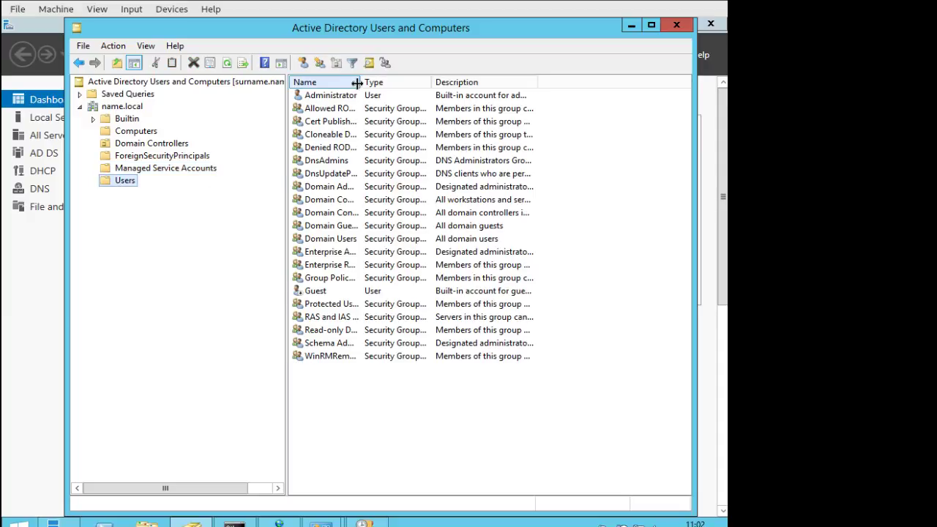
pyautogui.moveTo(362, 82); pyautogui.dragTo(428, 81)
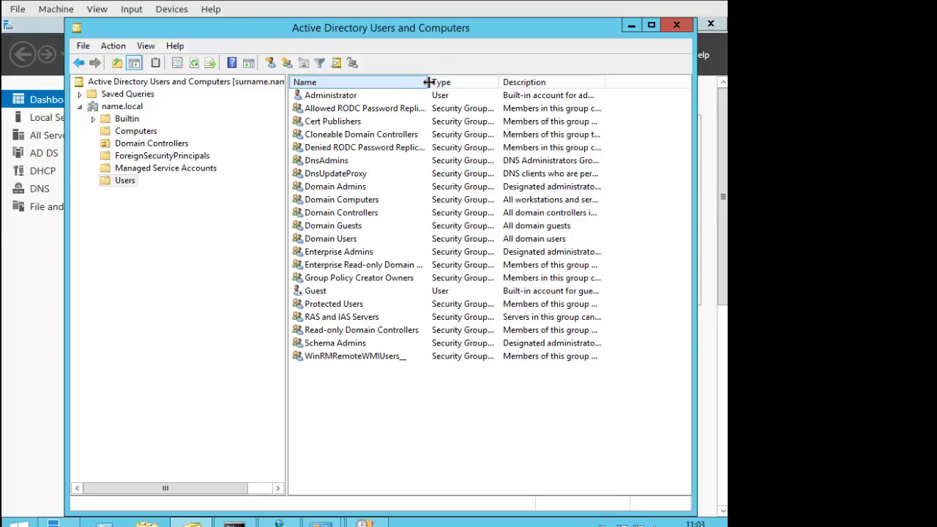
pyautogui.moveTo(428, 82); pyautogui.dragTo(445, 81)
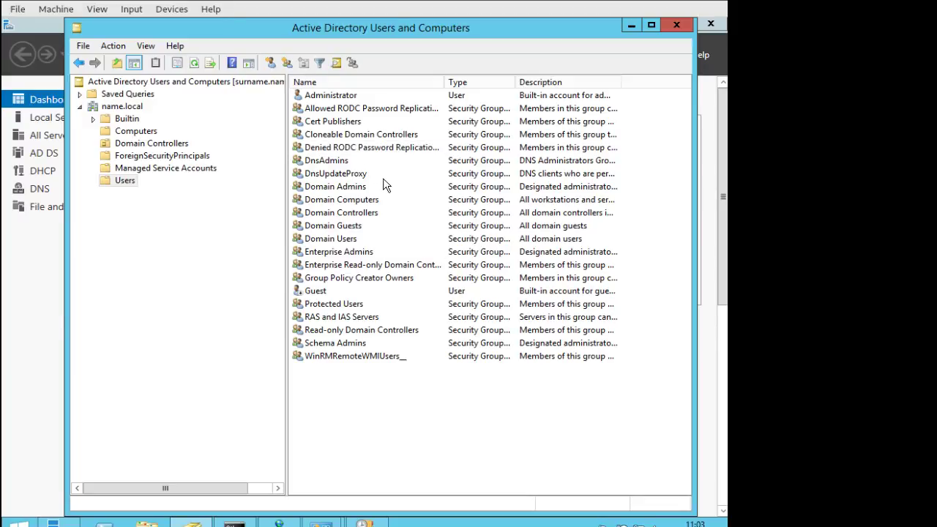
pyautogui.click(347, 97)
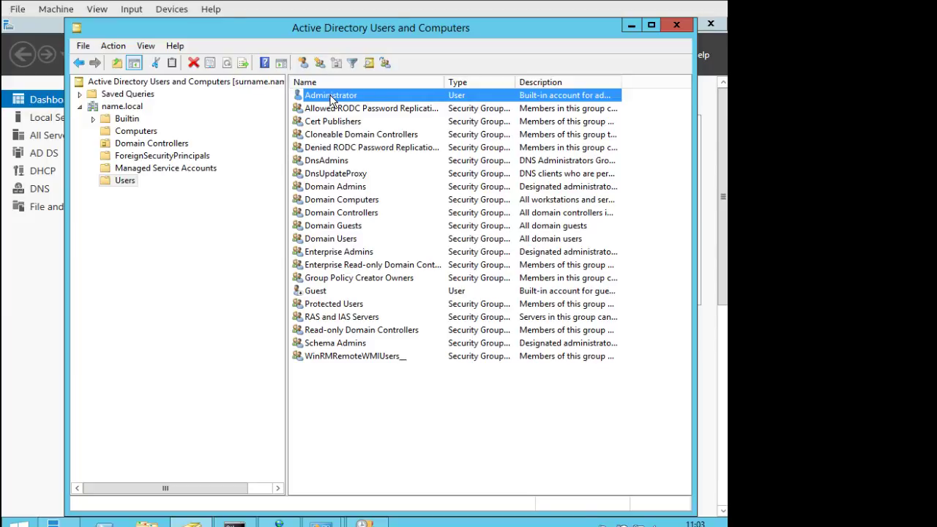
# Copy the Administrator account into a new user with first name and logon name president.
pyautogui.rightClick(331, 100)
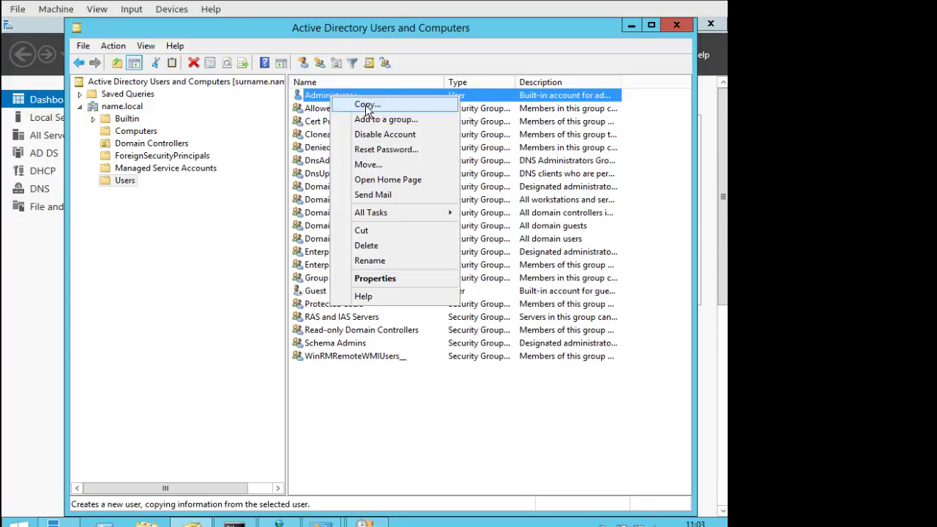
pyautogui.click(366, 105)
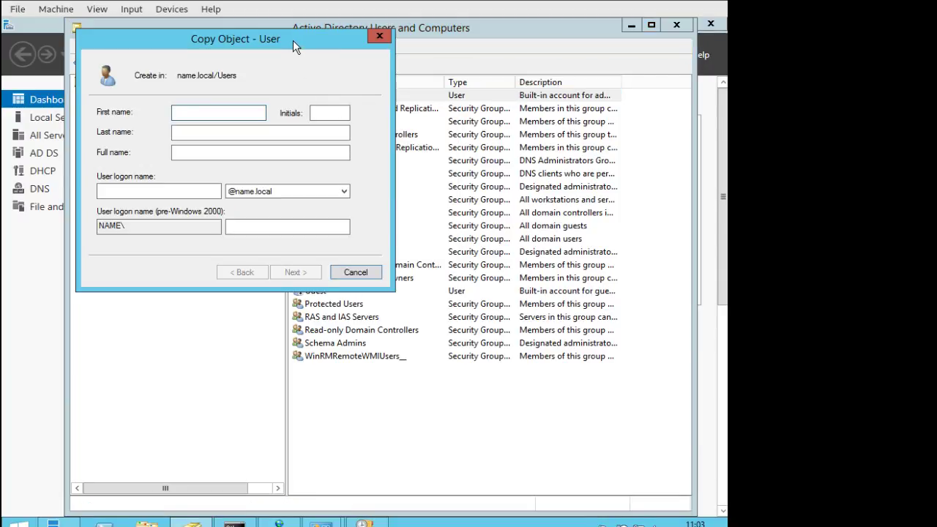
pyautogui.moveTo(293, 41); pyautogui.dragTo(432, 179)
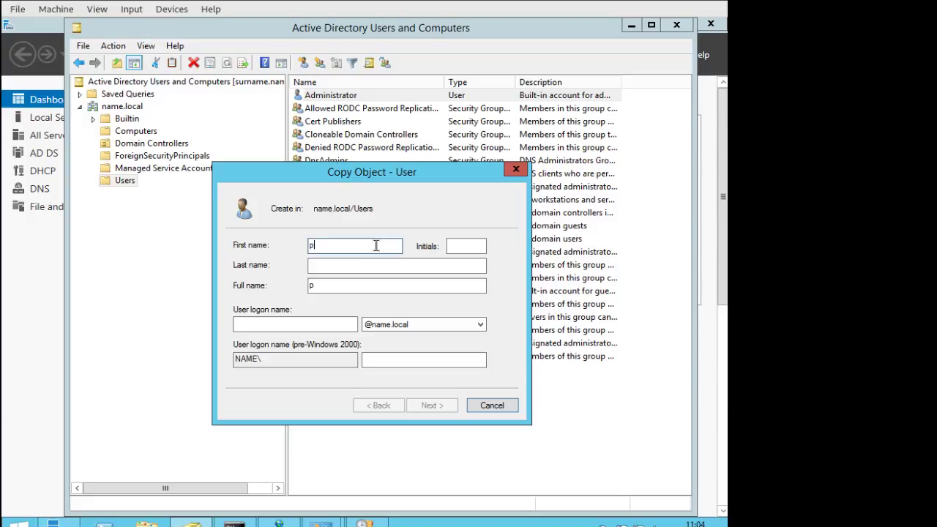
pyautogui.write('resident')
pyautogui.click(324, 323)
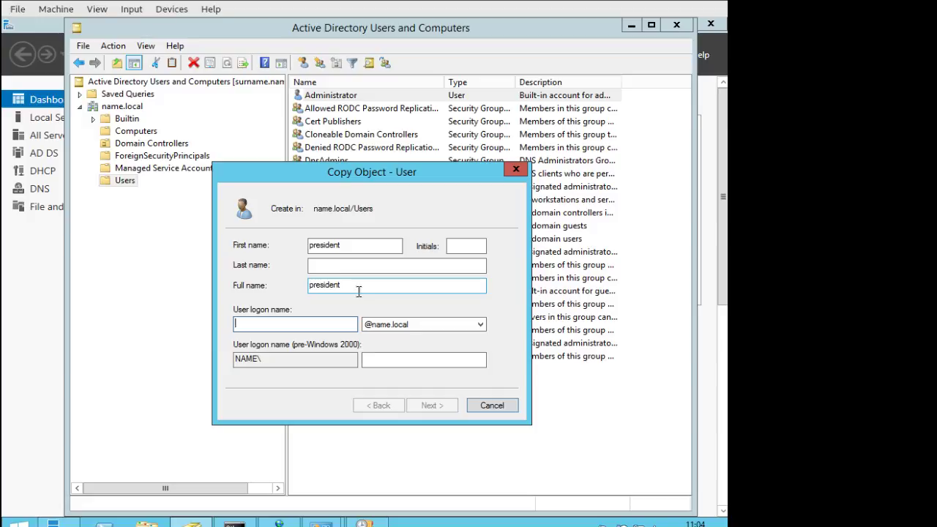
pyautogui.write('president')
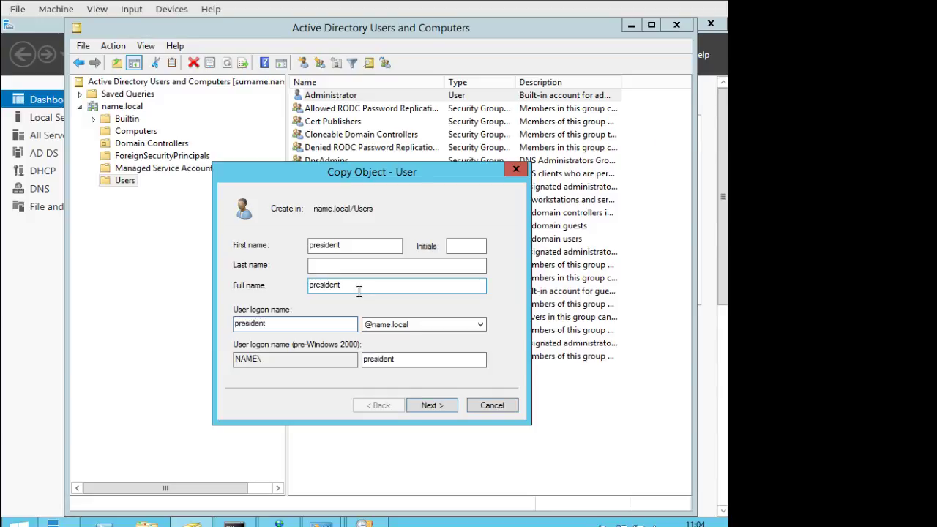
pyautogui.click(438, 405)
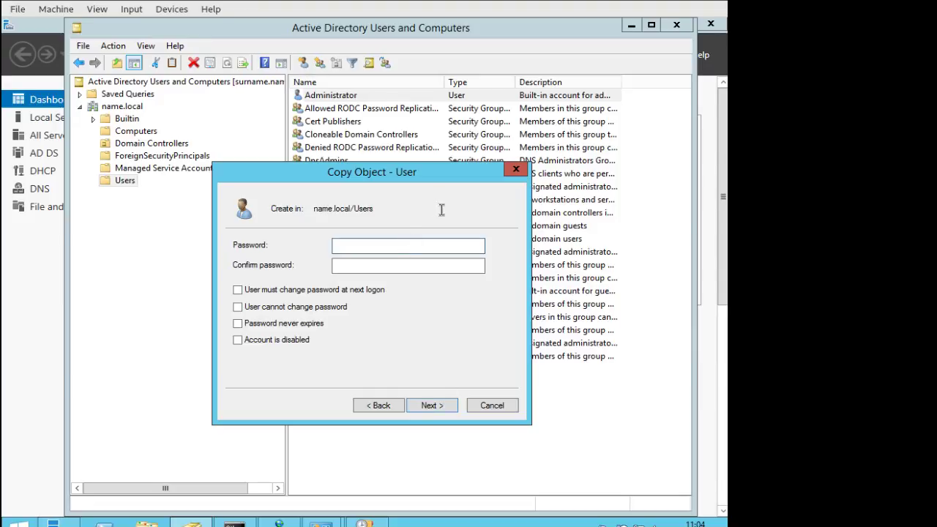
# Give president a confirmed password set to never expire and finish creating the account.
pyautogui.write('********')
pyautogui.click(421, 265)
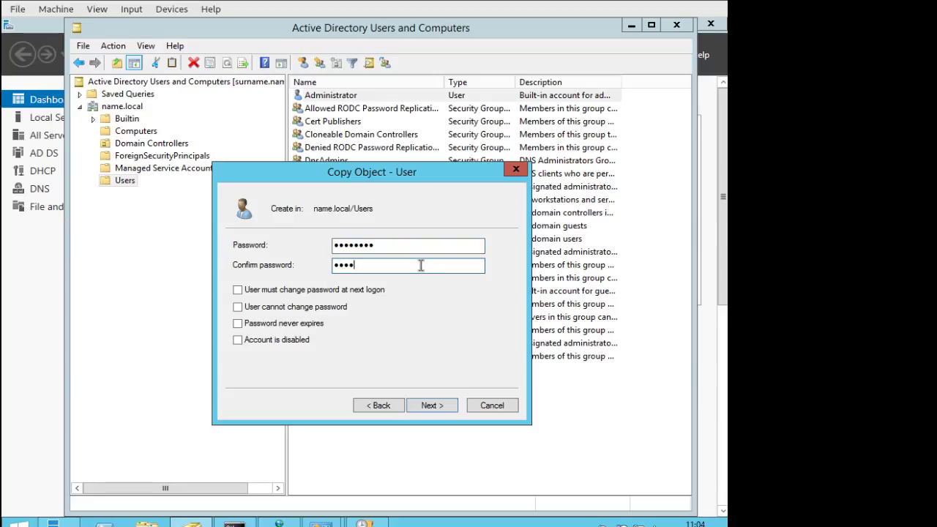
pyautogui.write('********')
pyautogui.click(266, 327)
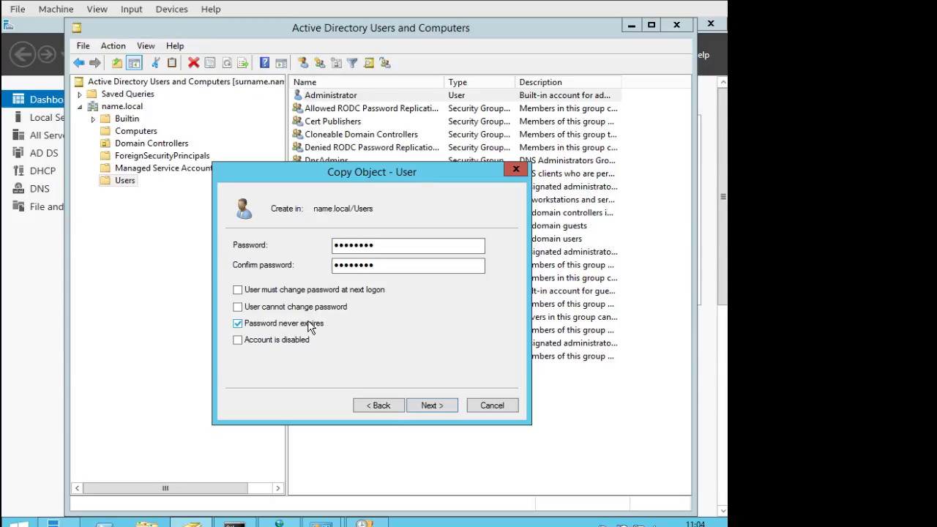
pyautogui.click(432, 405)
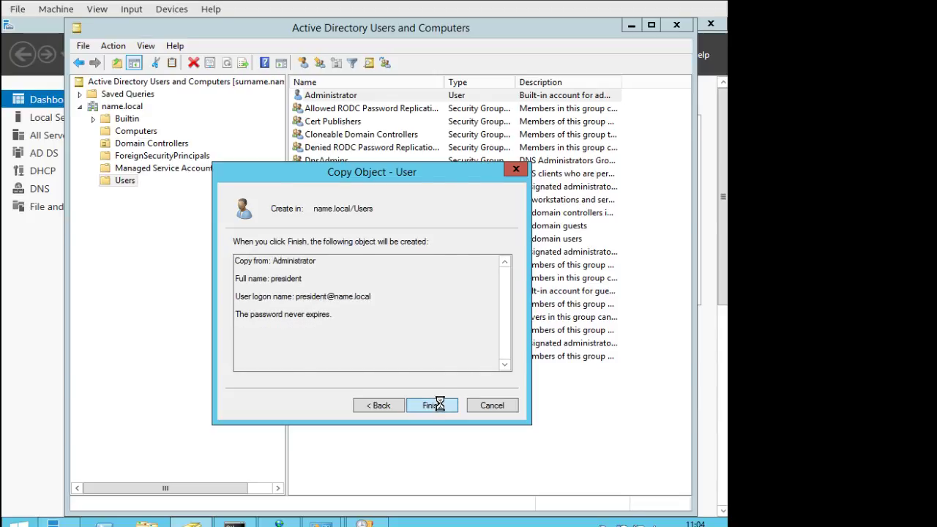
pyautogui.click(440, 406)
pyautogui.rightClick(347, 99)
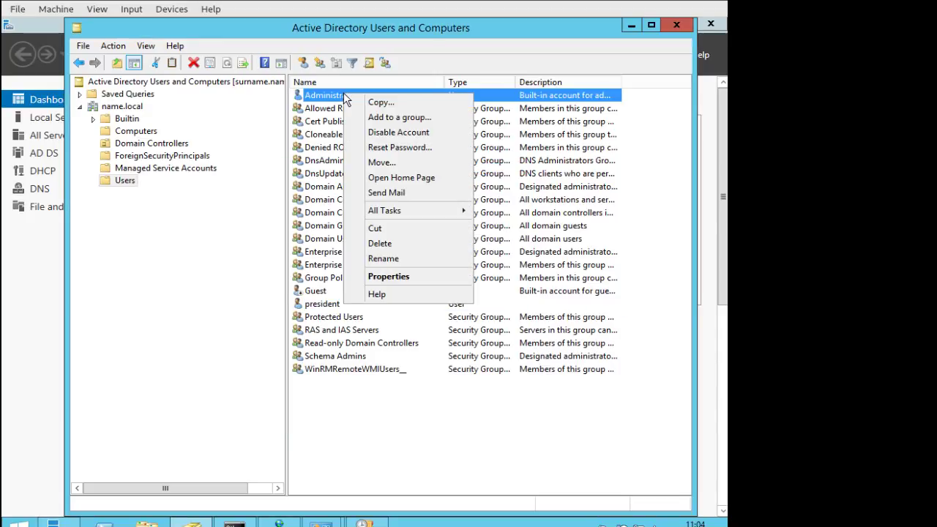
# Open Administrator's properties and review its group memberships on the Member Of tab.
pyautogui.click(399, 276)
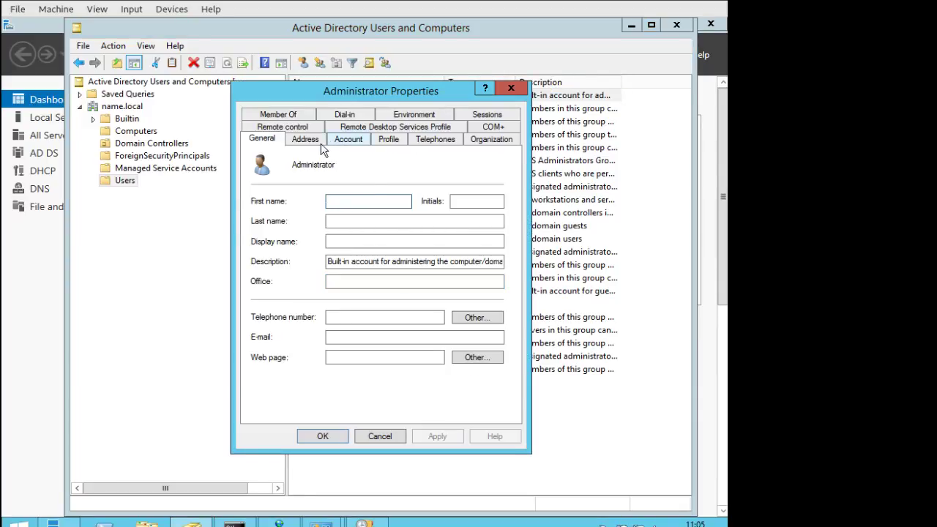
pyautogui.click(278, 115)
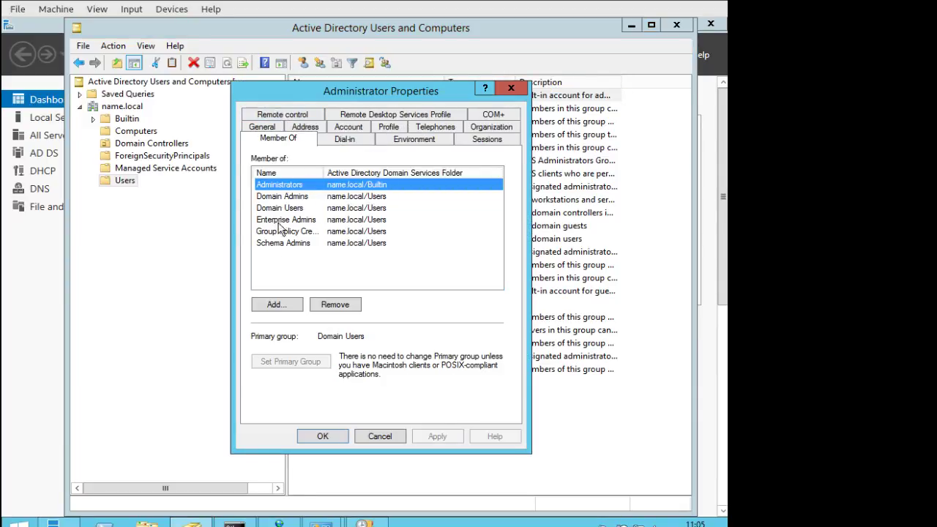
pyautogui.moveTo(323, 170); pyautogui.dragTo(350, 171)
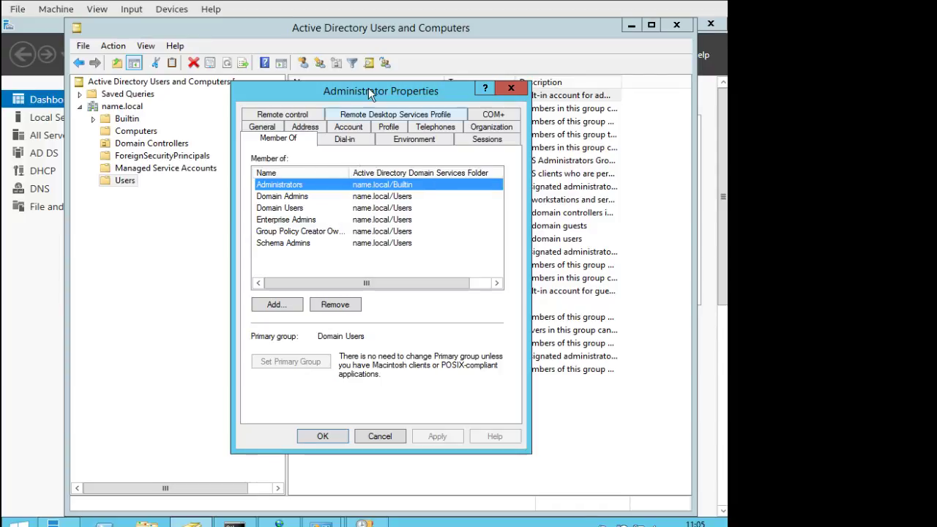
pyautogui.moveTo(372, 92); pyautogui.dragTo(565, 92)
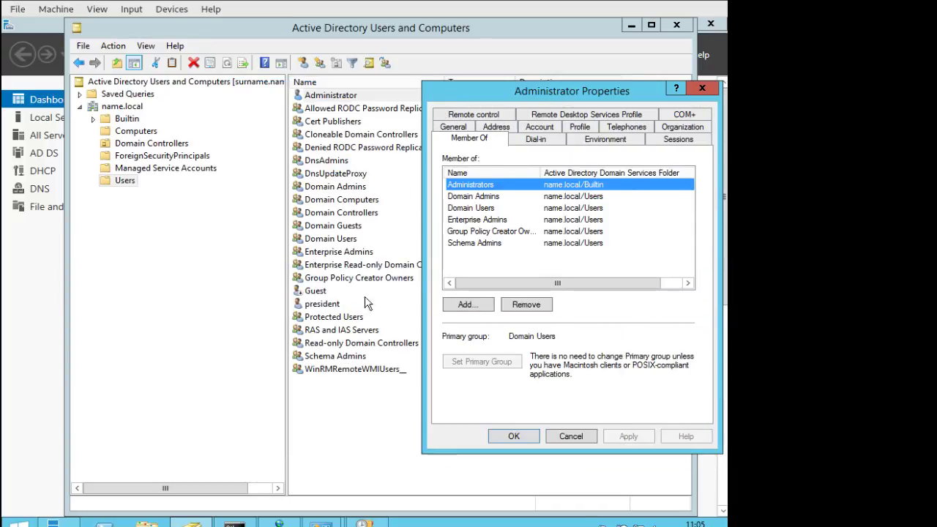
# Compare the president user's group memberships, then close its properties.
pyautogui.rightClick(332, 306)
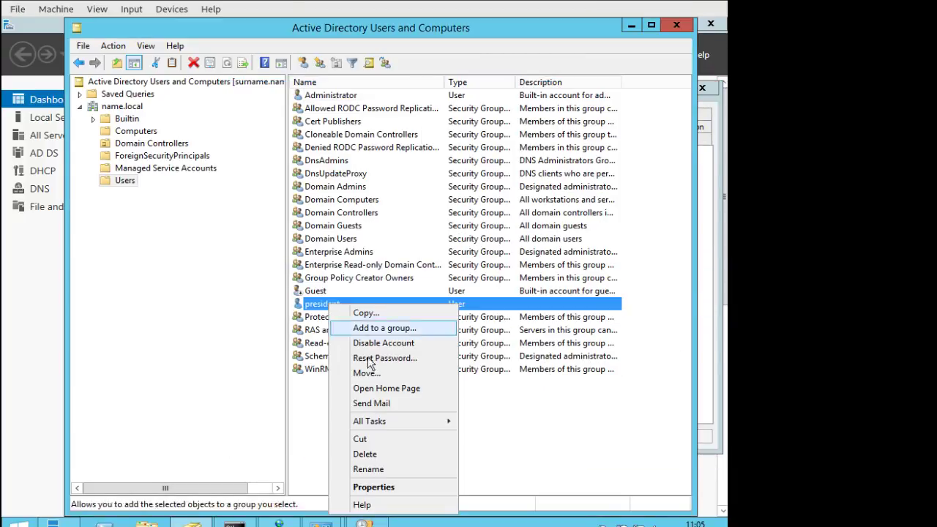
pyautogui.click(390, 487)
pyautogui.click(297, 115)
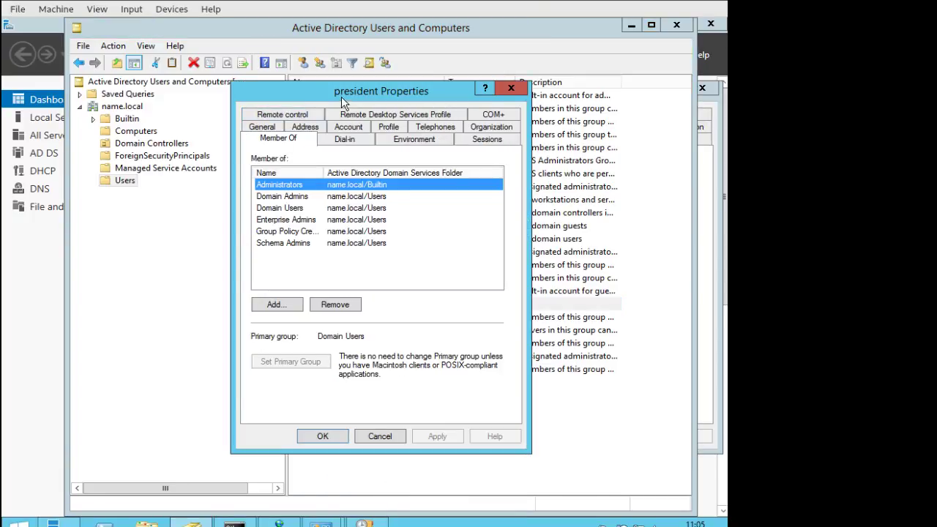
pyautogui.moveTo(373, 91); pyautogui.dragTo(217, 86)
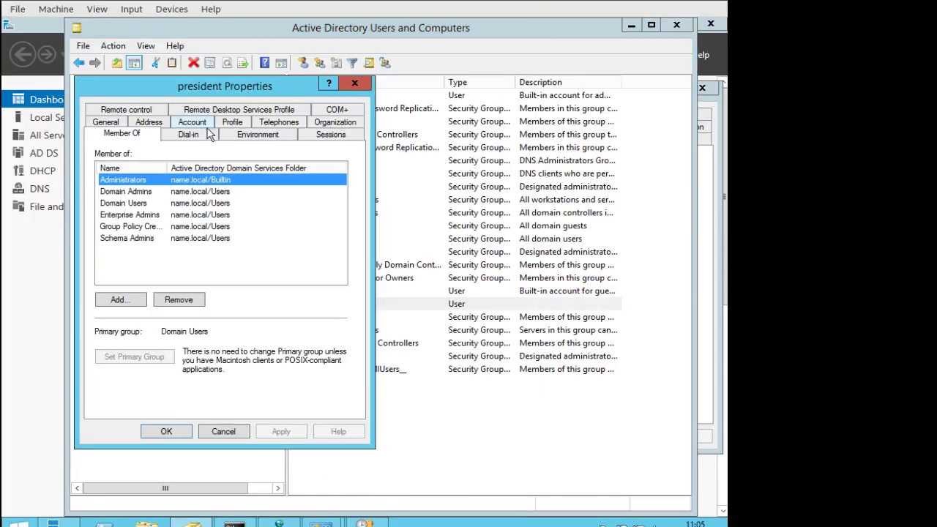
pyautogui.doubleClick(168, 168)
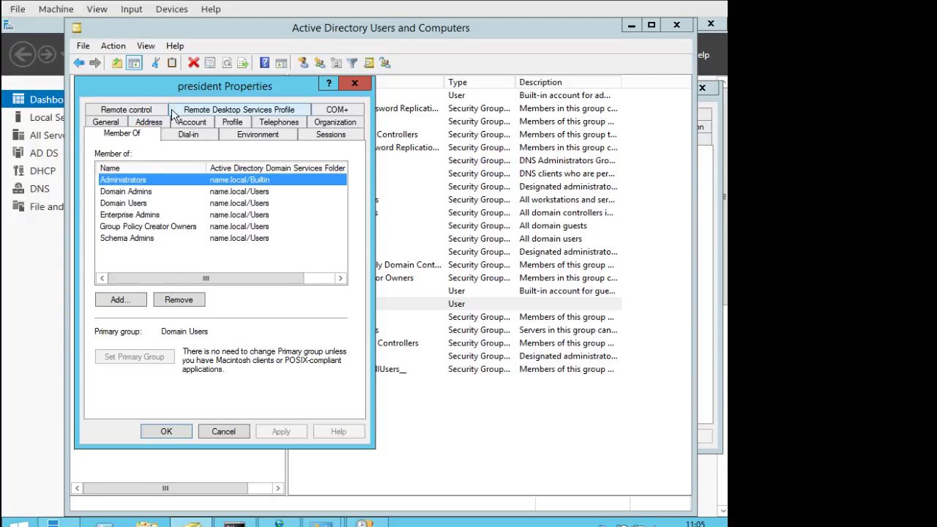
pyautogui.click(354, 83)
# Inspect Administrator's Account tab settings and cancel its properties without changes.
pyautogui.click(711, 193)
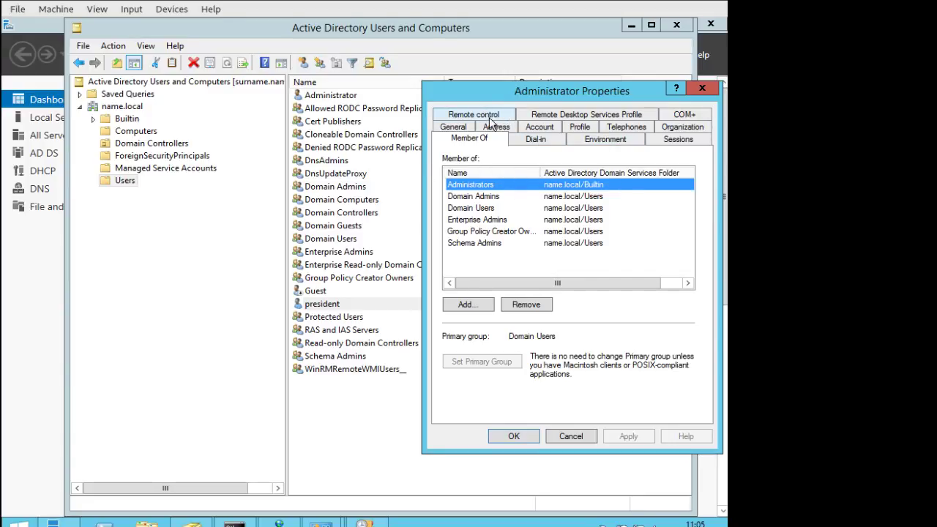
pyautogui.click(540, 127)
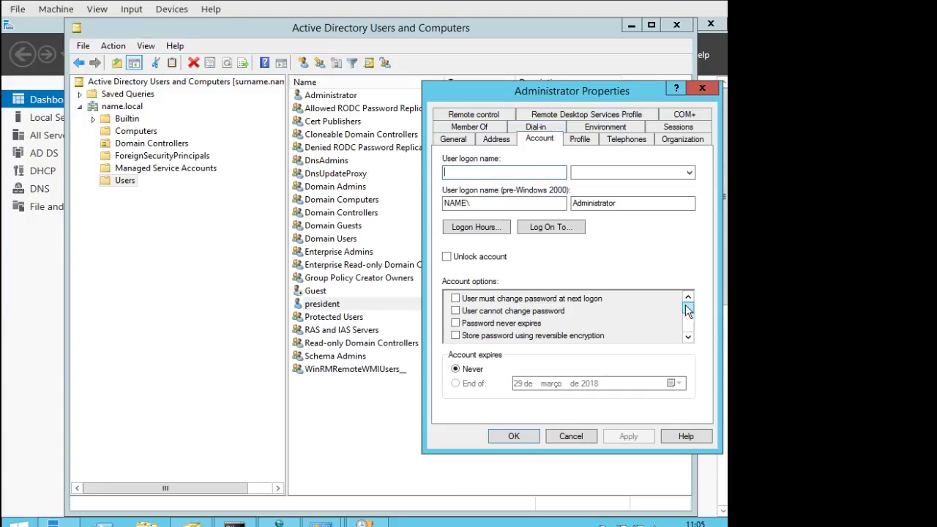
pyautogui.moveTo(688, 307); pyautogui.dragTo(683, 342)
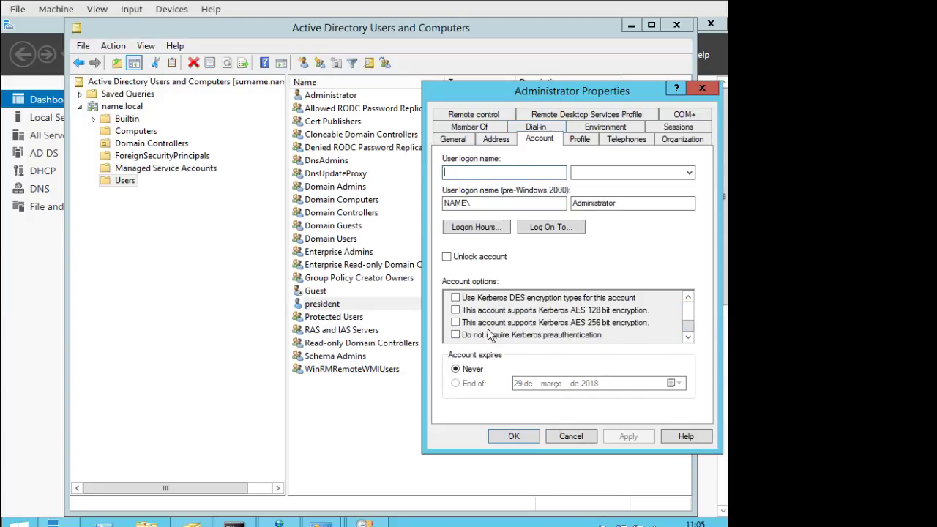
pyautogui.moveTo(683, 320); pyautogui.dragTo(681, 303)
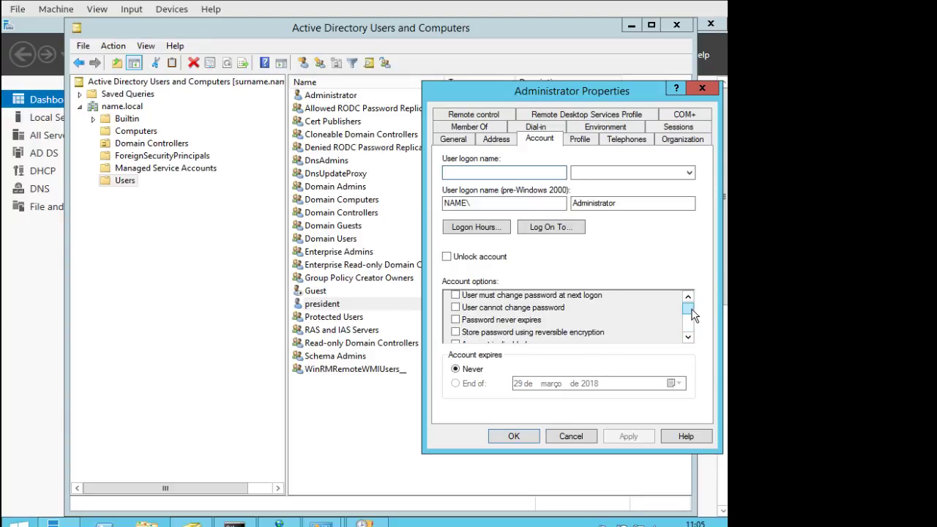
pyautogui.click(688, 338)
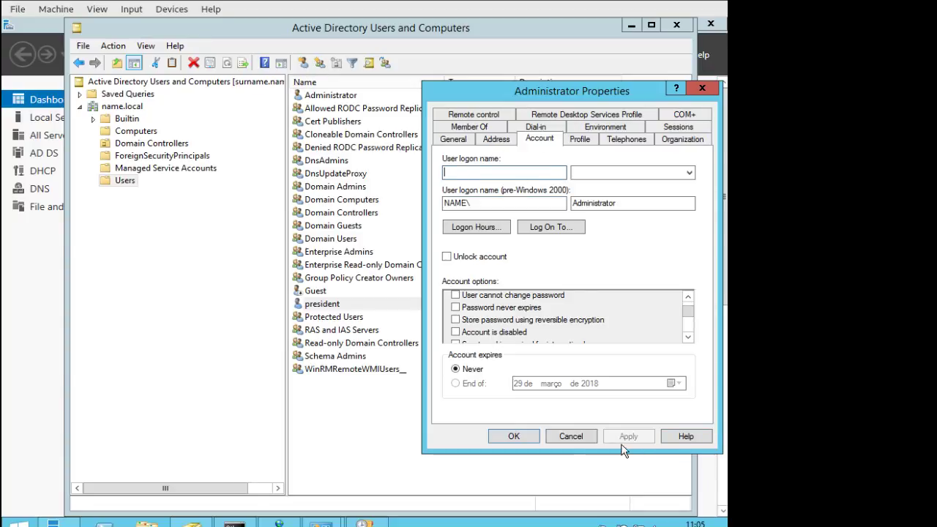
pyautogui.click(571, 437)
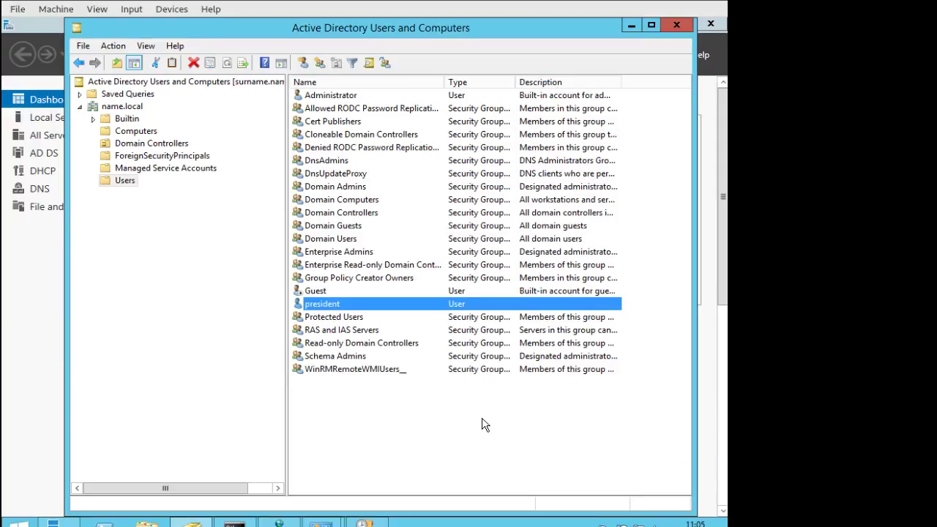
# Shift the console window slightly left and bring the assignment PDF to the front.
pyautogui.click(434, 421)
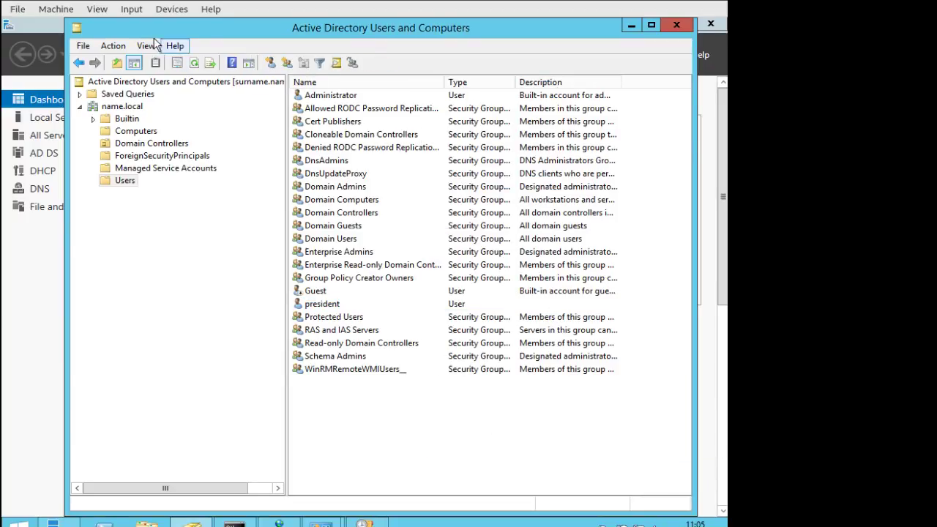
pyautogui.moveTo(120, 25); pyautogui.dragTo(91, 24)
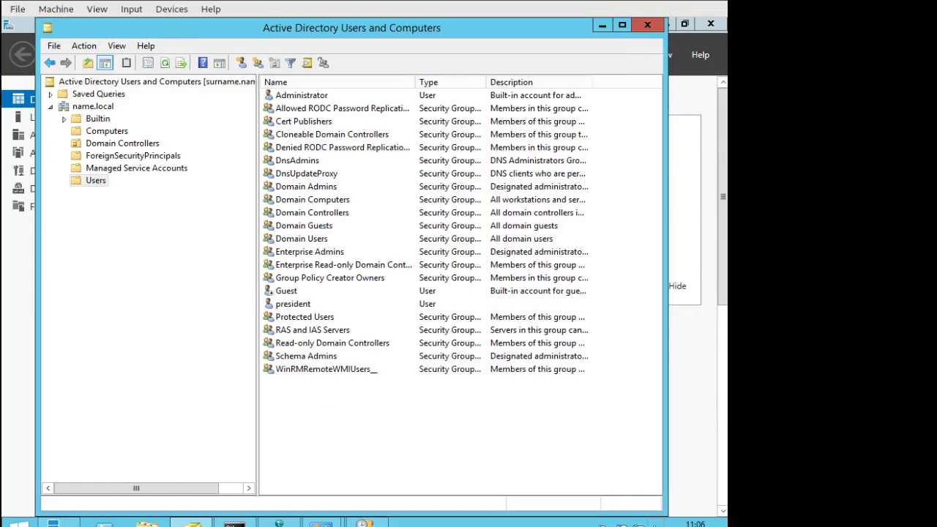
pyautogui.click(439, 524)
# Scroll to the task 1 table and highlight its name, login and group columns.
pyautogui.scroll(-3, 477, 280)
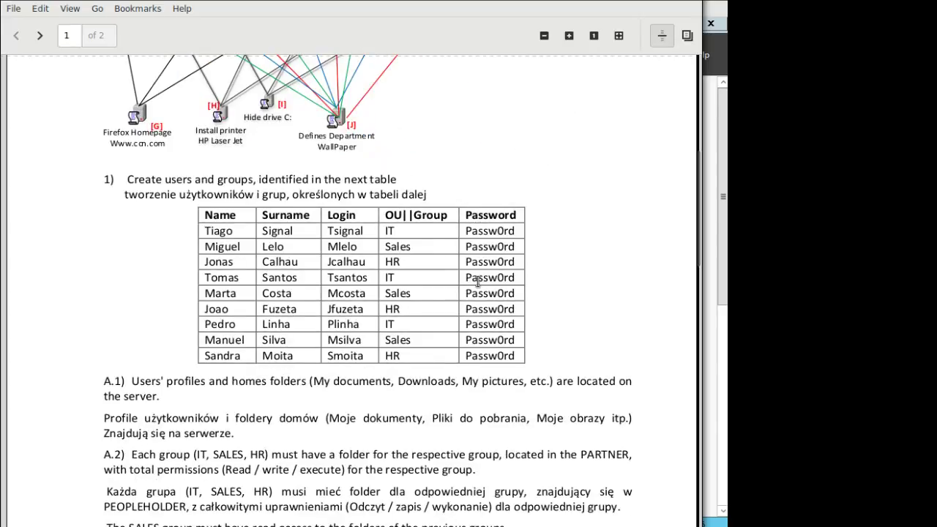
pyautogui.moveTo(205, 234); pyautogui.dragTo(380, 235)
pyautogui.click(390, 249)
pyautogui.moveTo(204, 228); pyautogui.dragTo(234, 226)
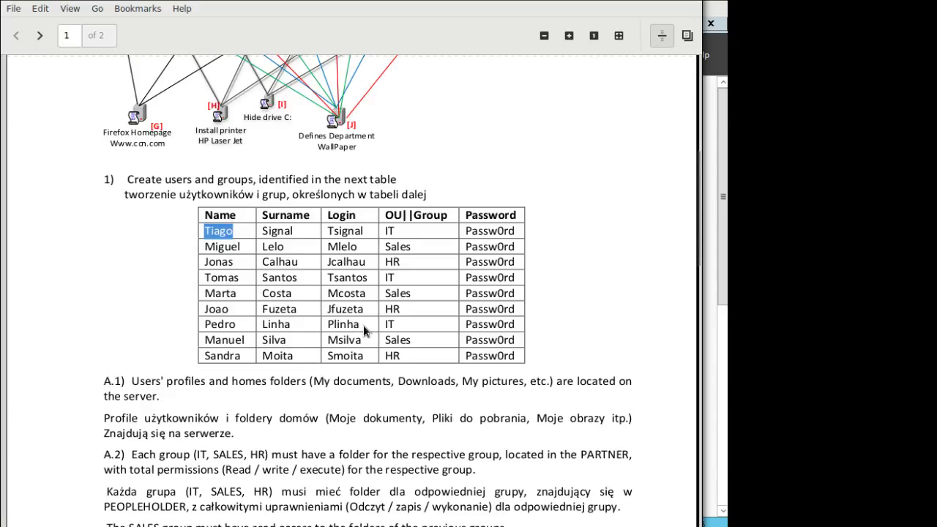
pyautogui.moveTo(212, 324); pyautogui.dragTo(290, 322)
pyautogui.click(278, 318)
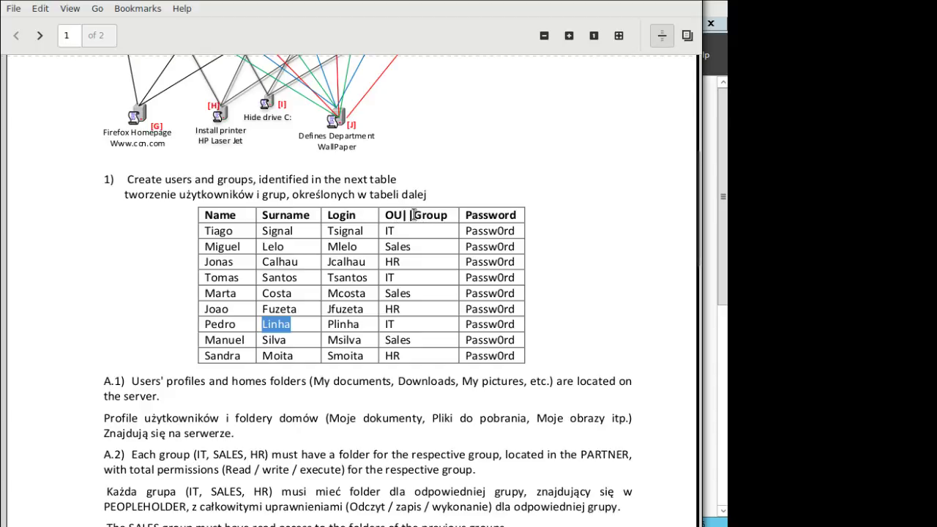
pyautogui.moveTo(413, 214); pyautogui.dragTo(448, 215)
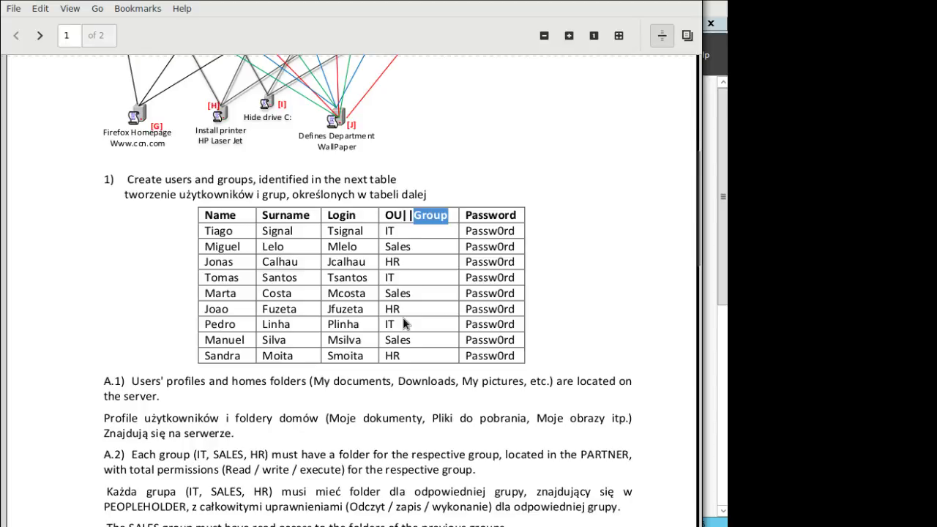
# Look up the next user's name and password in the table, then minimise the viewer.
pyautogui.scroll(5, 403, 319)
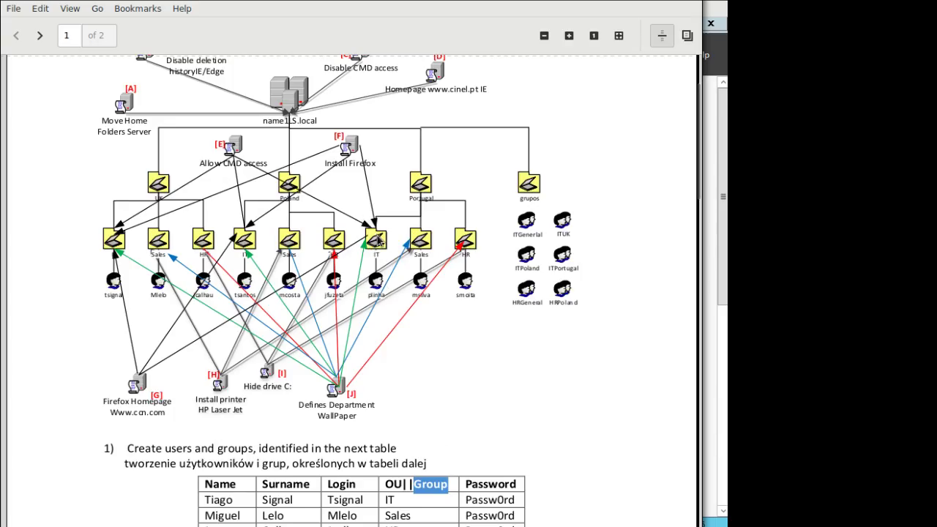
pyautogui.scroll(2, 412, 331)
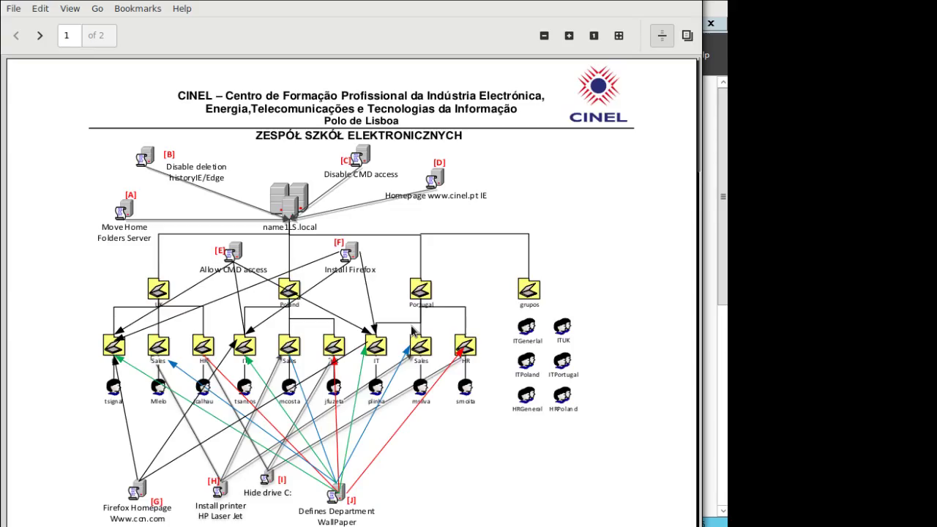
pyautogui.scroll(-1, 412, 331)
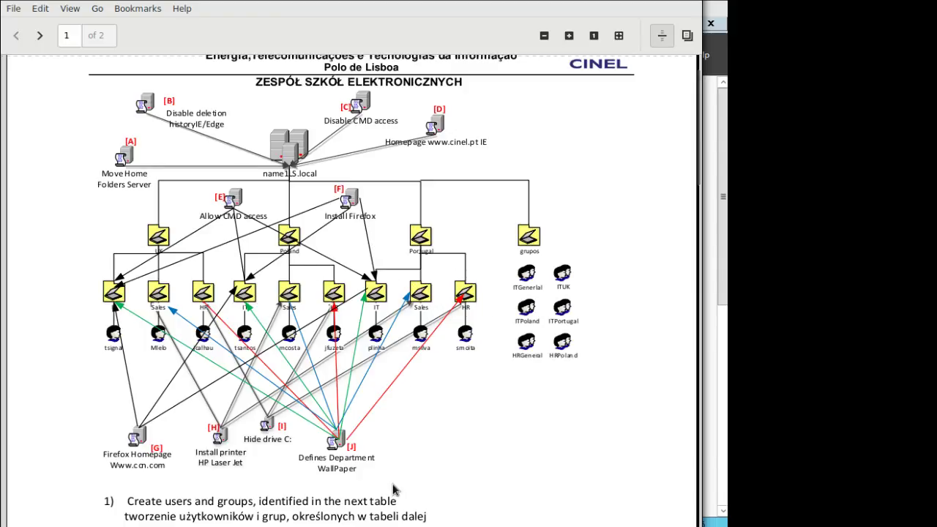
pyautogui.scroll(-5, 424, 428)
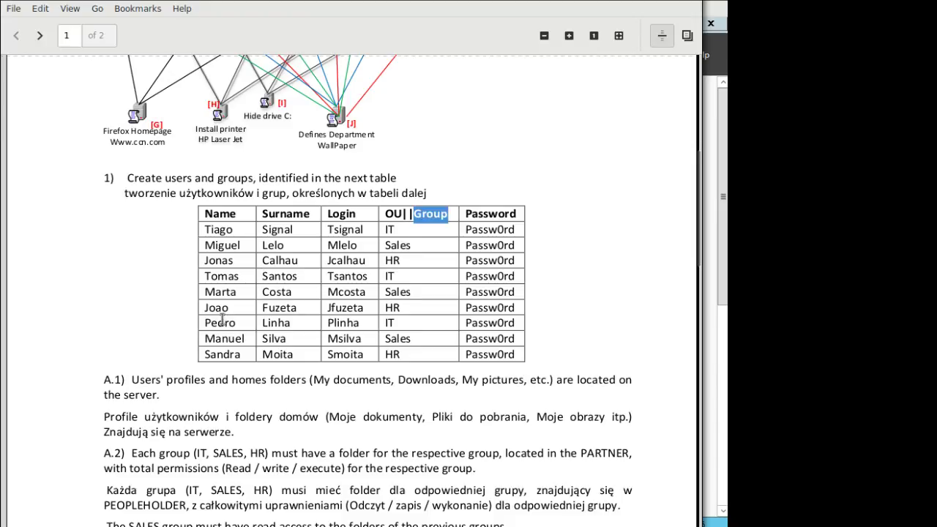
pyautogui.moveTo(220, 322); pyautogui.dragTo(309, 324)
pyautogui.click(382, 330)
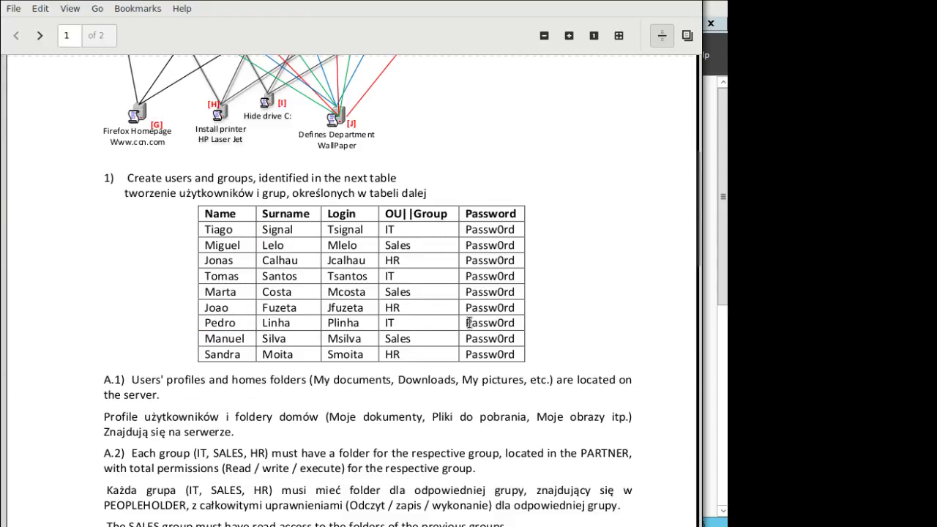
pyautogui.moveTo(466, 322); pyautogui.dragTo(511, 324)
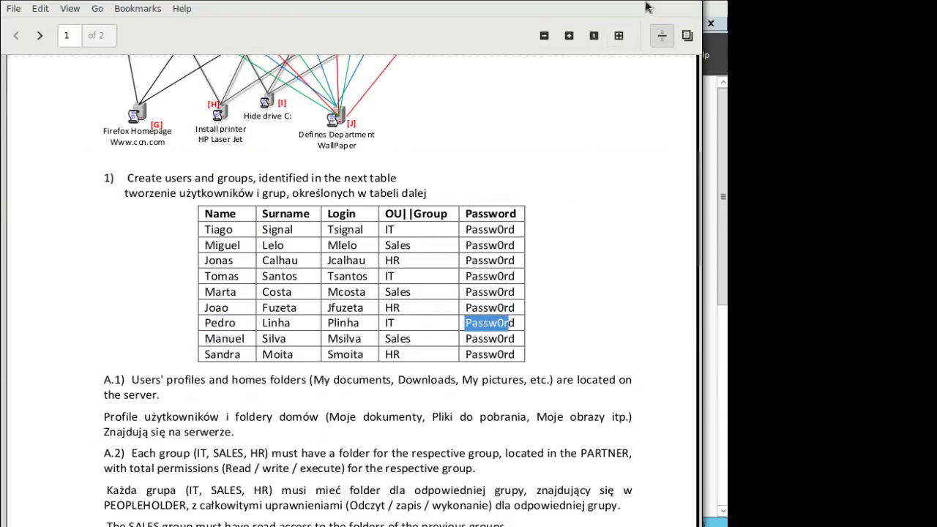
pyautogui.click(675, 0)
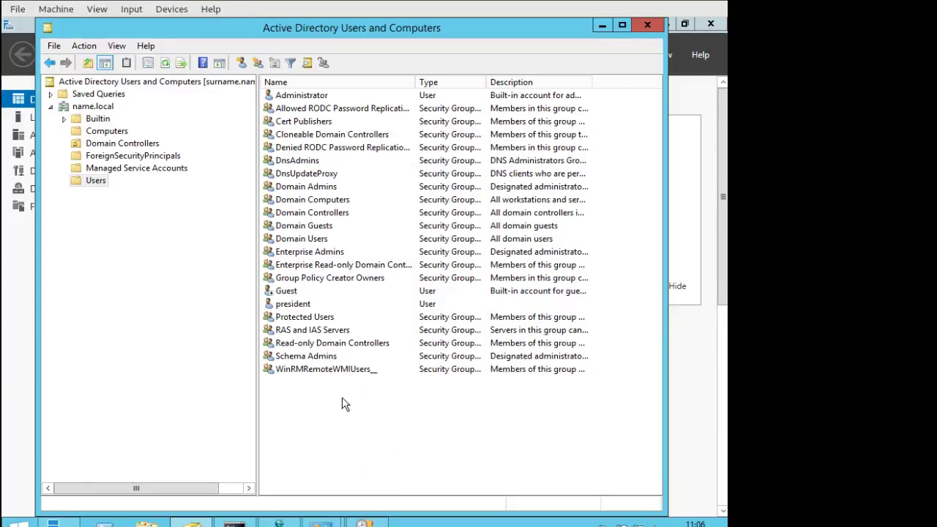
# Start a new user in the name.local Users container.
pyautogui.click(242, 62)
pyautogui.click(349, 36)
pyautogui.rightClick(336, 388)
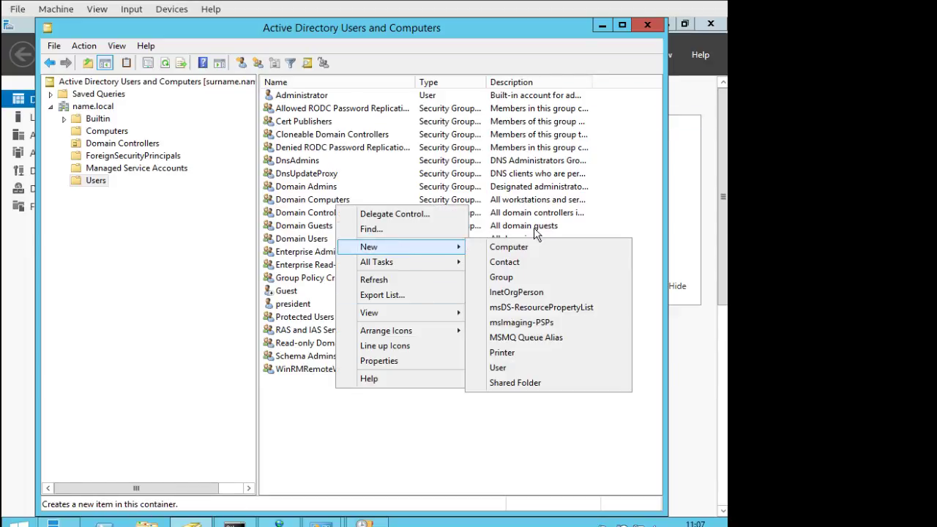
pyautogui.click(243, 62)
pyautogui.click(242, 61)
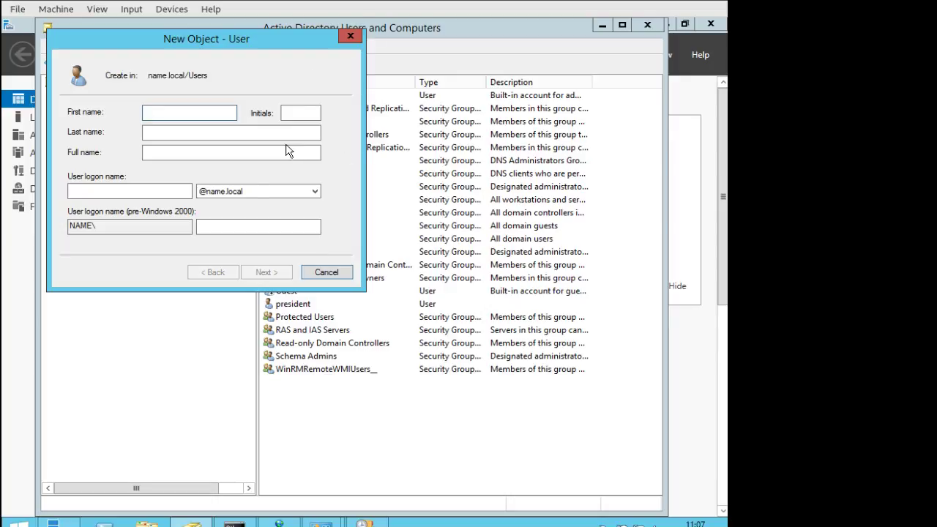
# Fill in the new user's first name, last name and logon name from the assignment table.
pyautogui.press('Tab')
pyautogui.press('Tab')
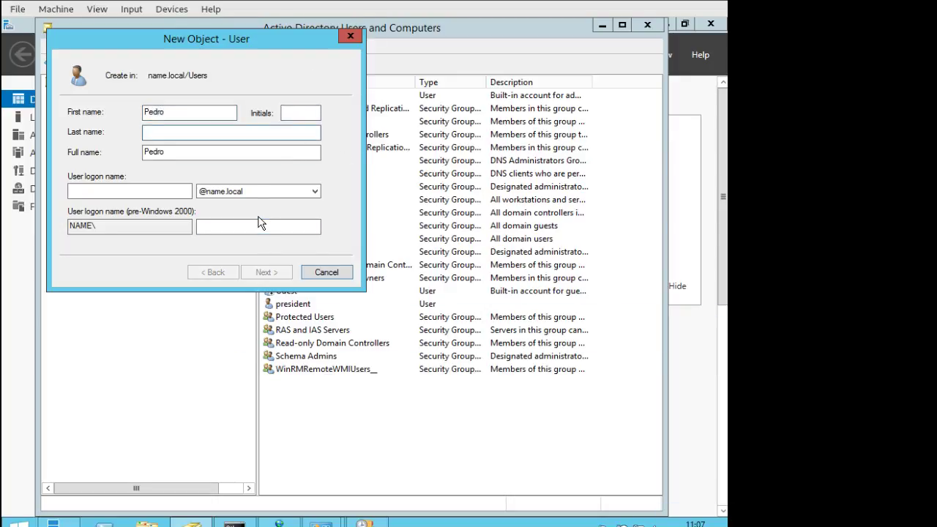
pyautogui.click(177, 191)
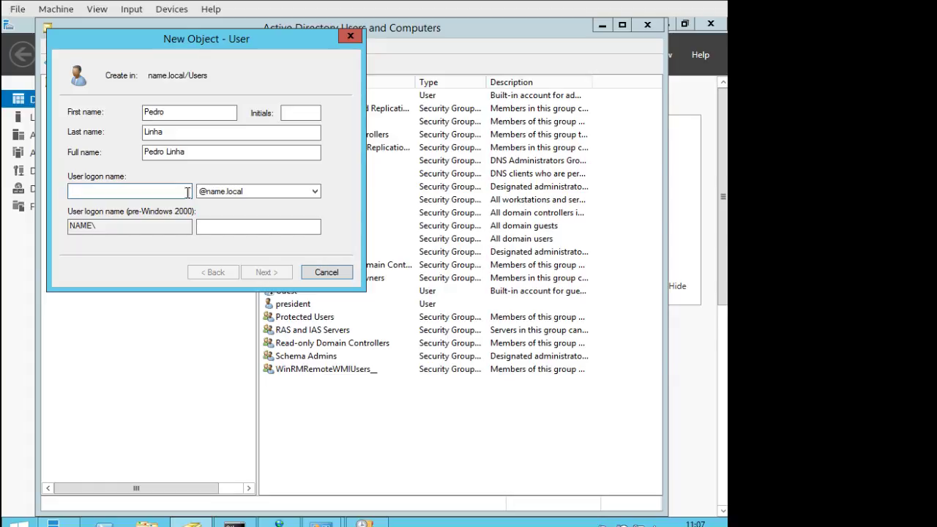
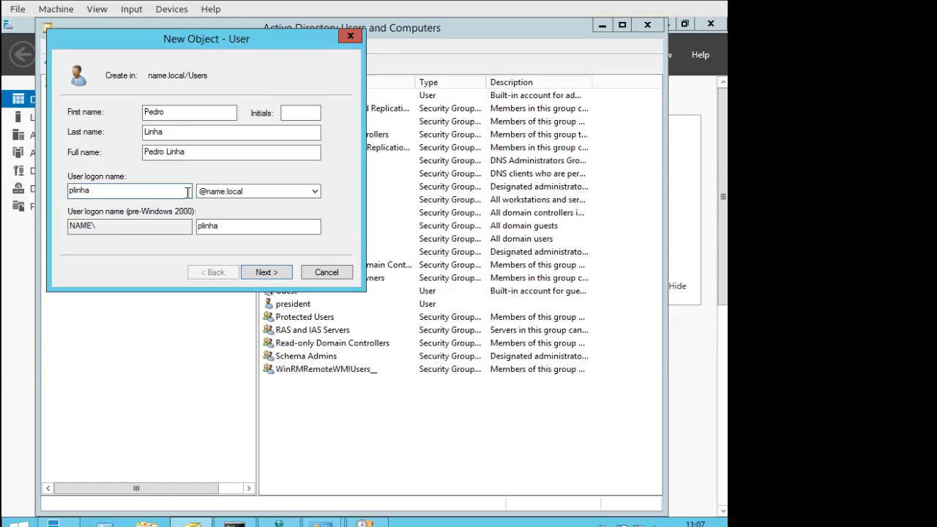
pyautogui.write('.')
pyautogui.press('BackSpace')
pyautogui.write('edro.')
pyautogui.press('BackSpace')
pyautogui.press('BackSpace')
pyautogui.press('BackSpace')
pyautogui.press('BackSpace')
pyautogui.press('BackSpace')
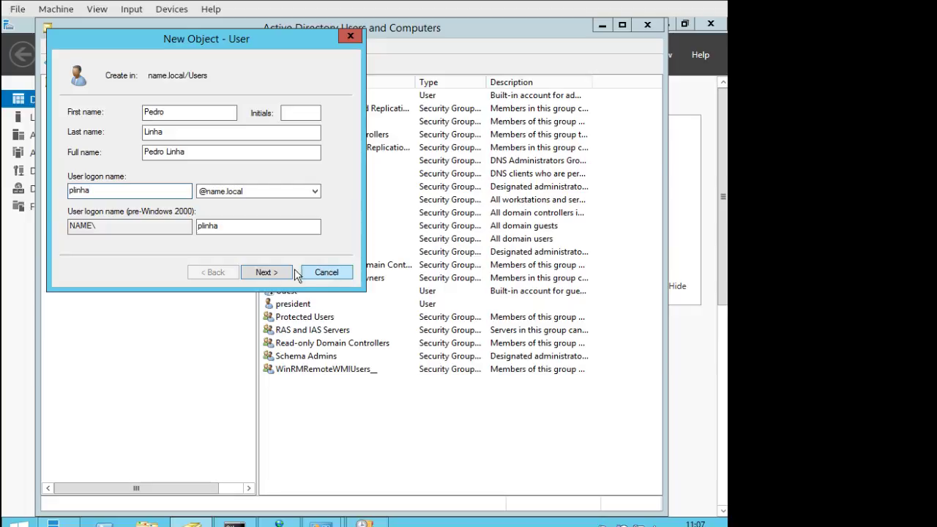
# Give the new user a confirmed password that never expires, with no forced change at logon, and finish.
pyautogui.click(265, 272)
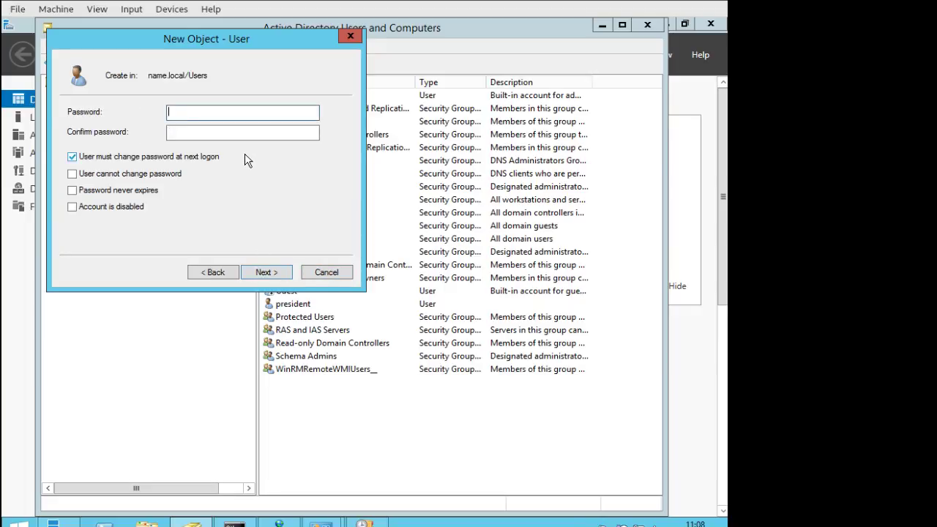
pyautogui.write('Pa$$w0rd')
pyautogui.press('Tab')
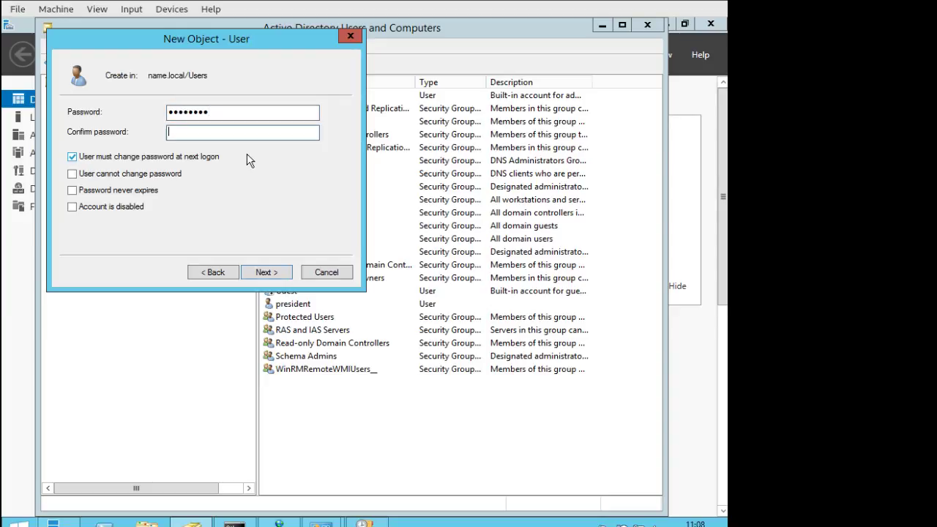
pyautogui.write('Pa$$w0rd')
pyautogui.click(221, 115)
pyautogui.moveTo(220, 114); pyautogui.dragTo(142, 110)
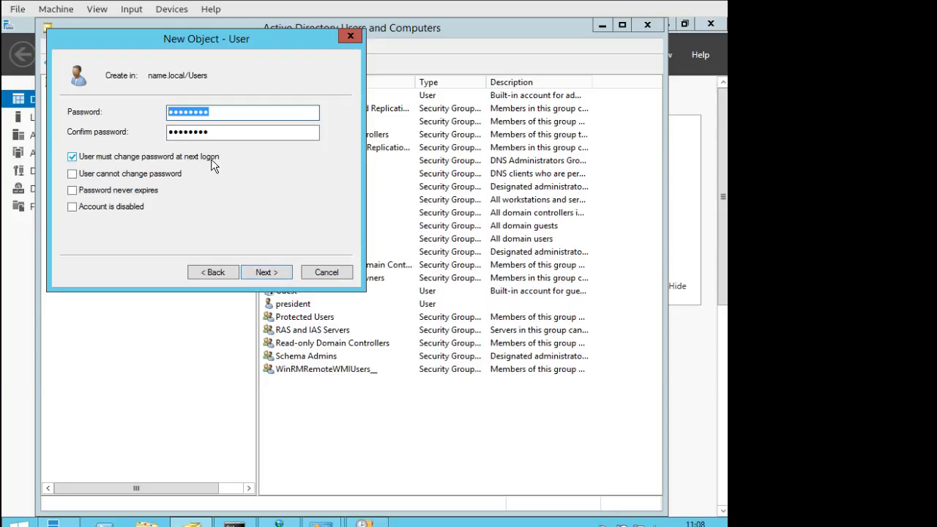
pyautogui.click(195, 158)
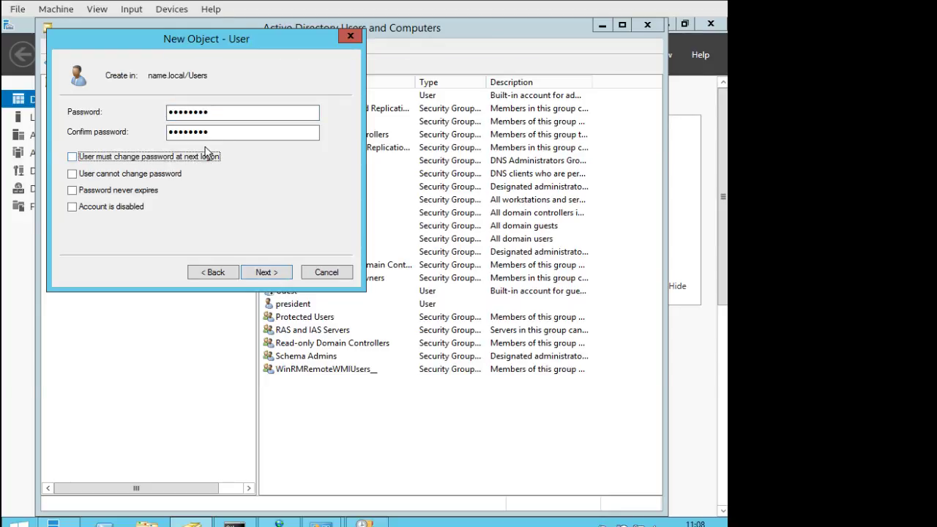
pyautogui.click(107, 191)
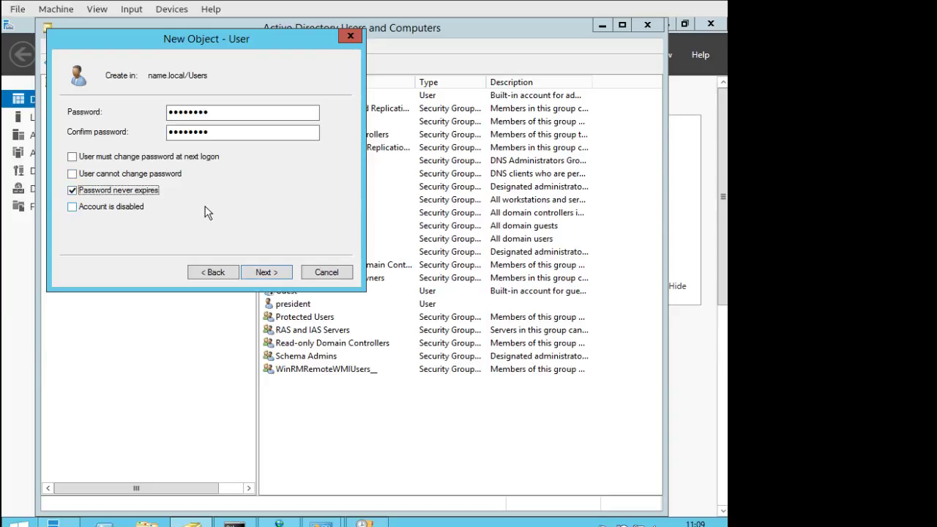
pyautogui.click(269, 274)
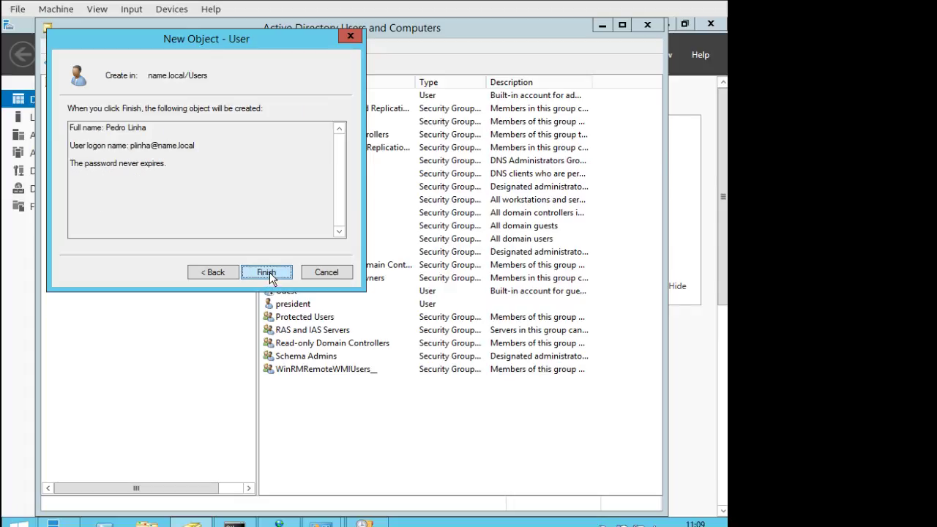
pyautogui.click(266, 273)
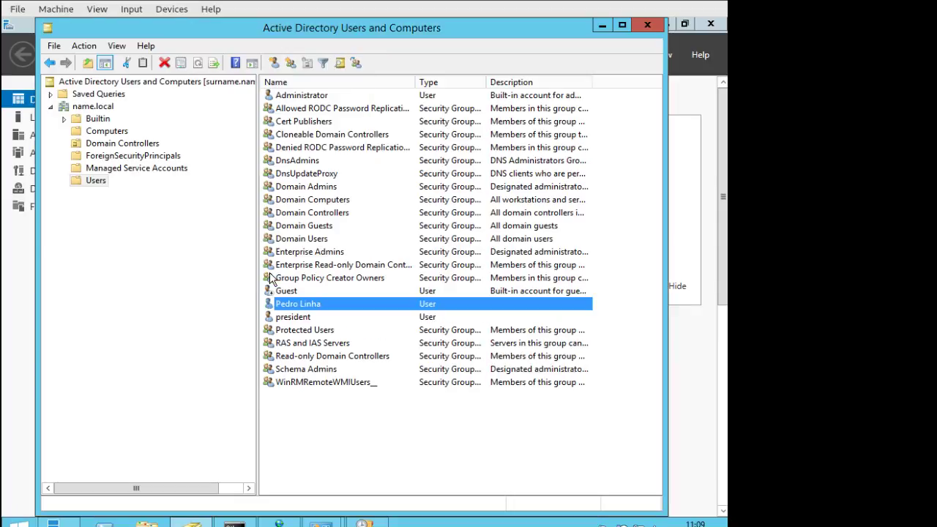
pyautogui.rightClick(305, 307)
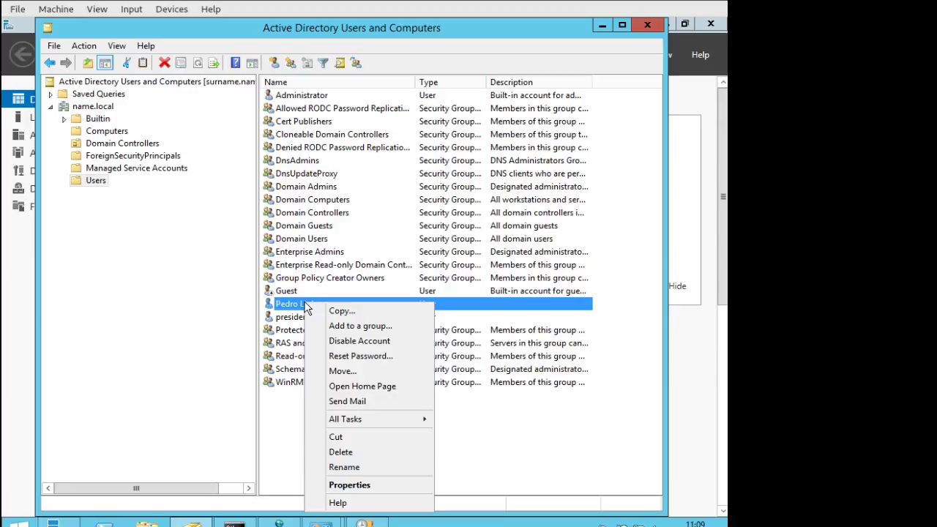
pyautogui.click(380, 489)
pyautogui.moveTo(506, 91); pyautogui.dragTo(149, 84)
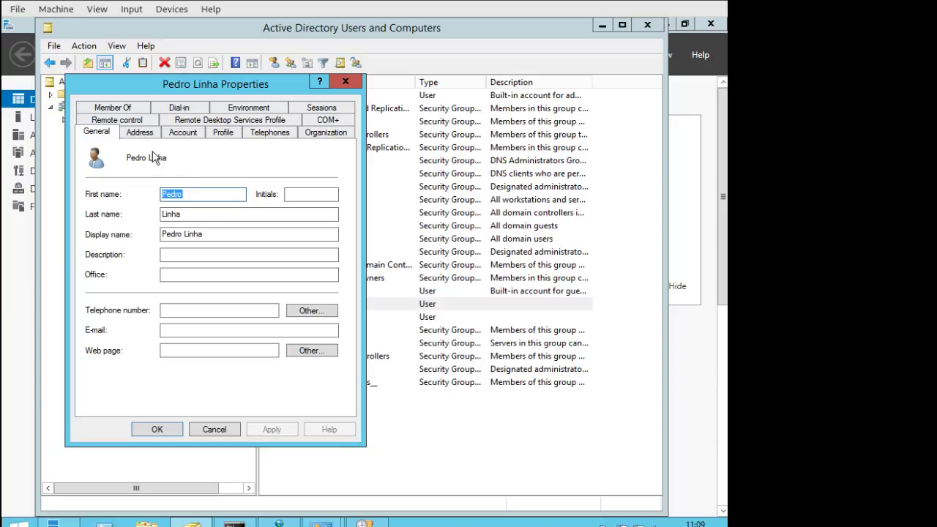
pyautogui.click(144, 133)
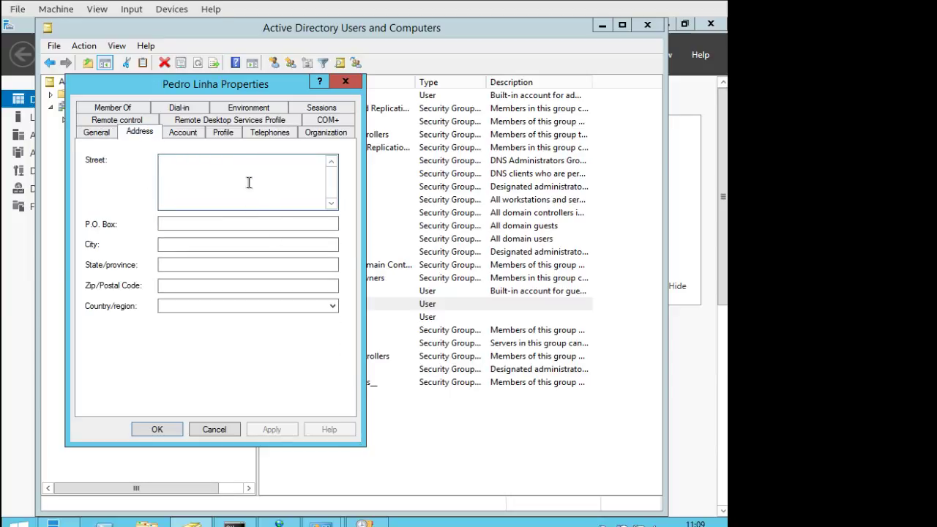
pyautogui.click(185, 133)
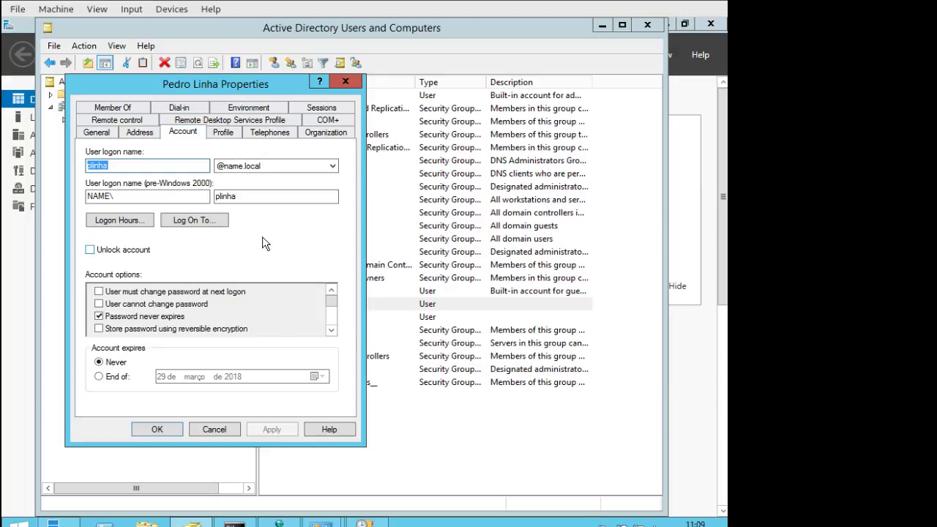
pyautogui.click(130, 223)
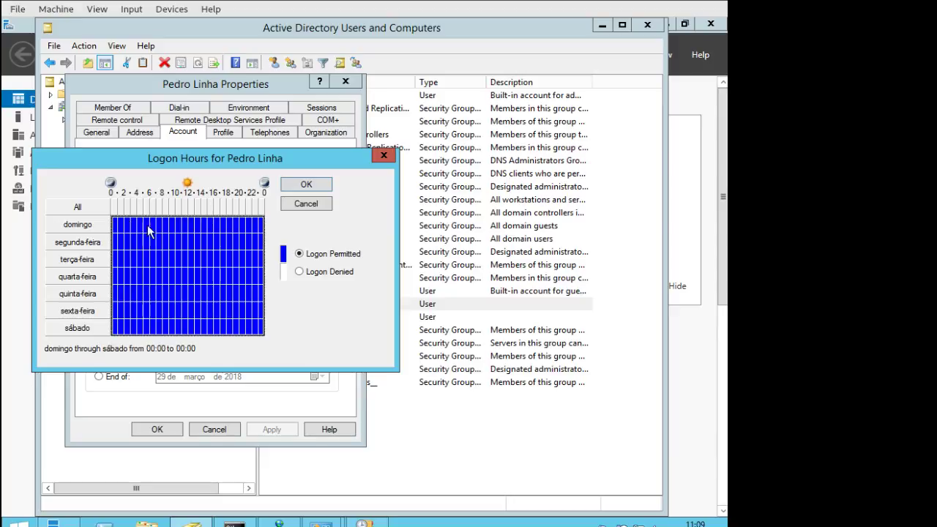
pyautogui.click(306, 204)
pyautogui.click(208, 229)
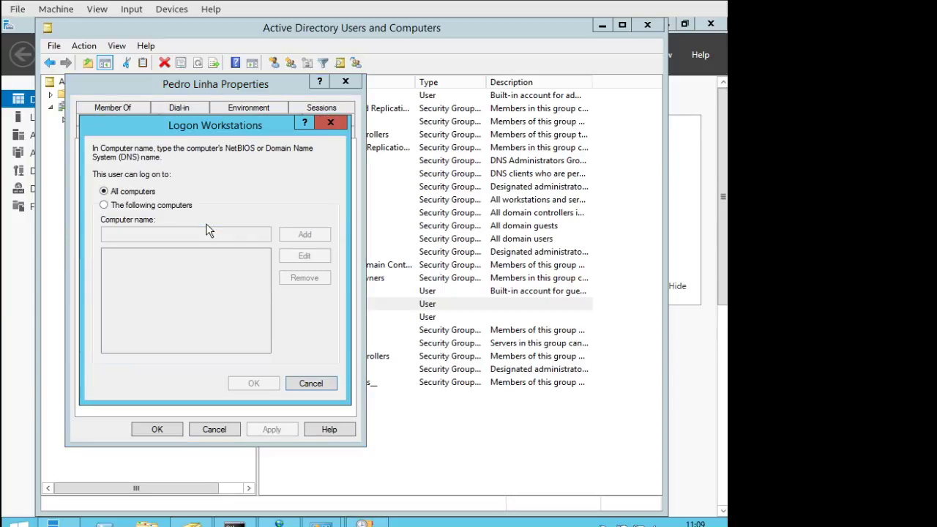
pyautogui.click(311, 382)
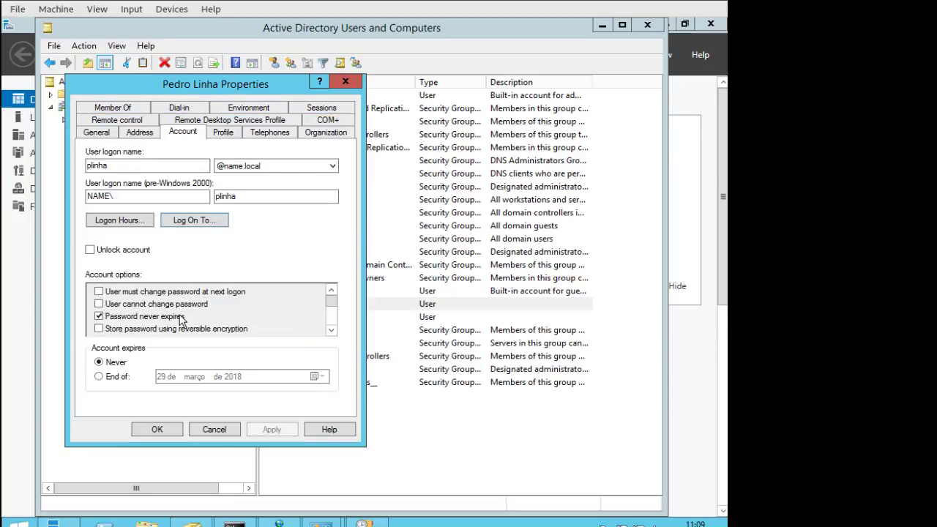
pyautogui.moveTo(330, 302); pyautogui.dragTo(343, 329)
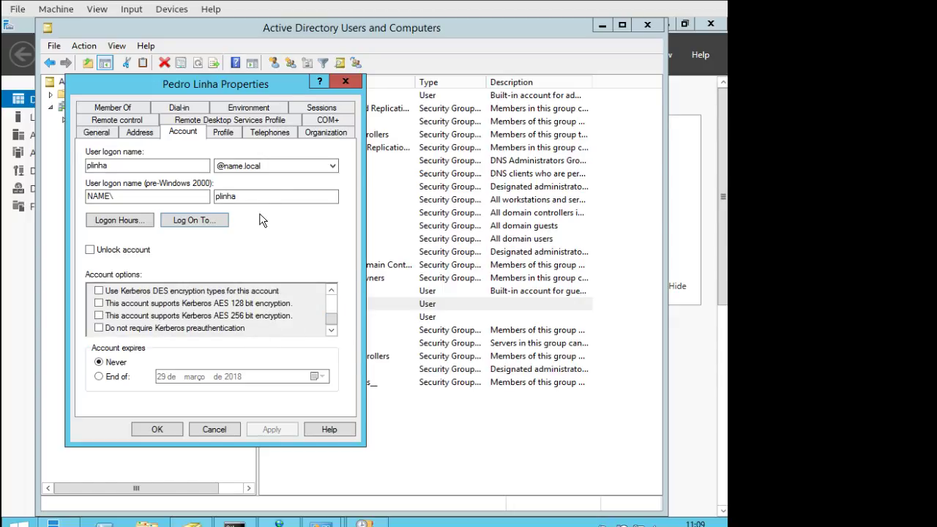
pyautogui.click(227, 133)
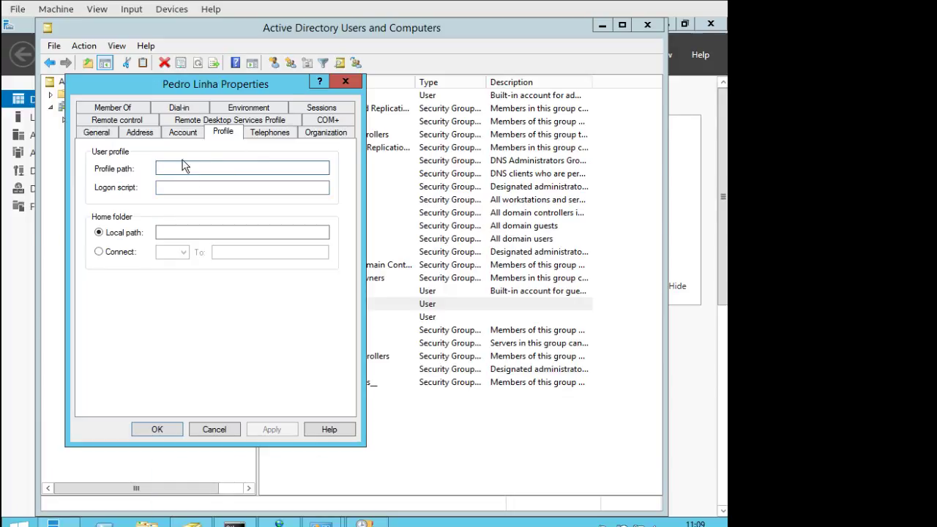
pyautogui.click(276, 136)
pyautogui.click(320, 133)
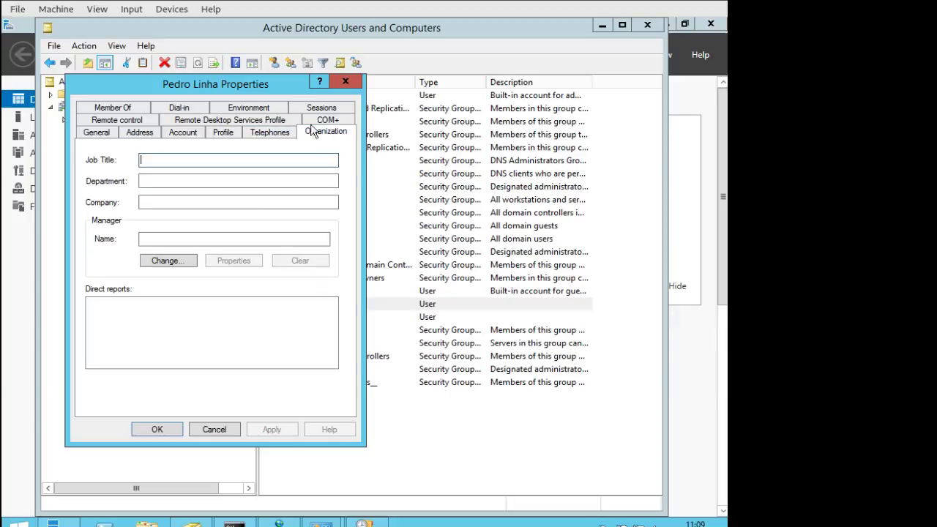
pyautogui.click(187, 123)
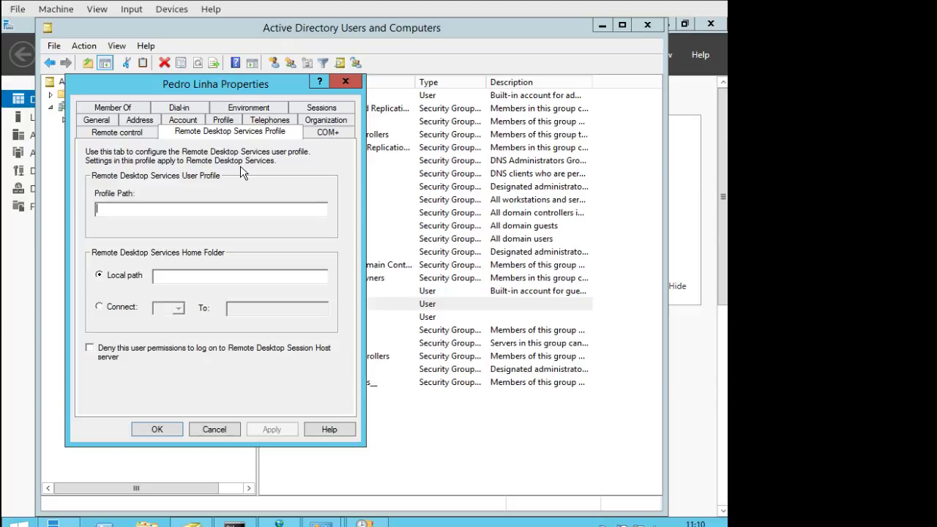
pyautogui.click(133, 139)
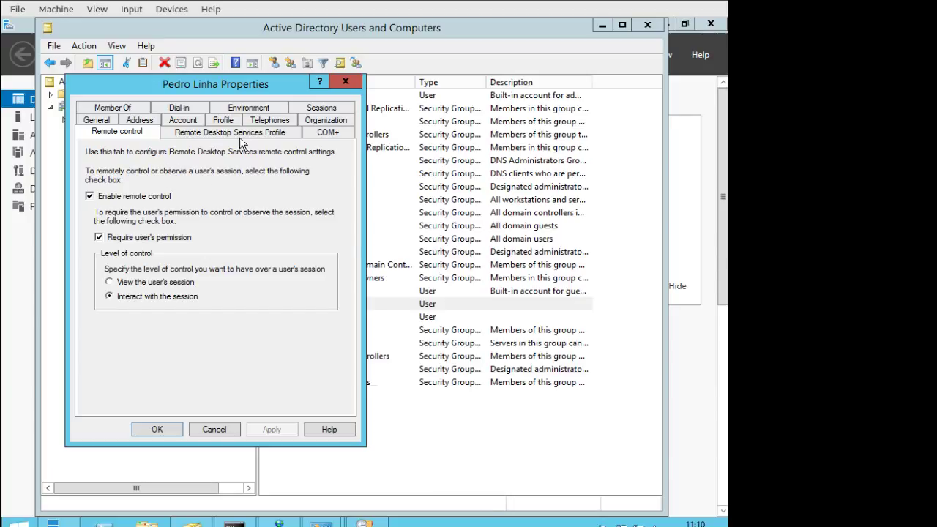
pyautogui.click(241, 104)
pyautogui.click(180, 132)
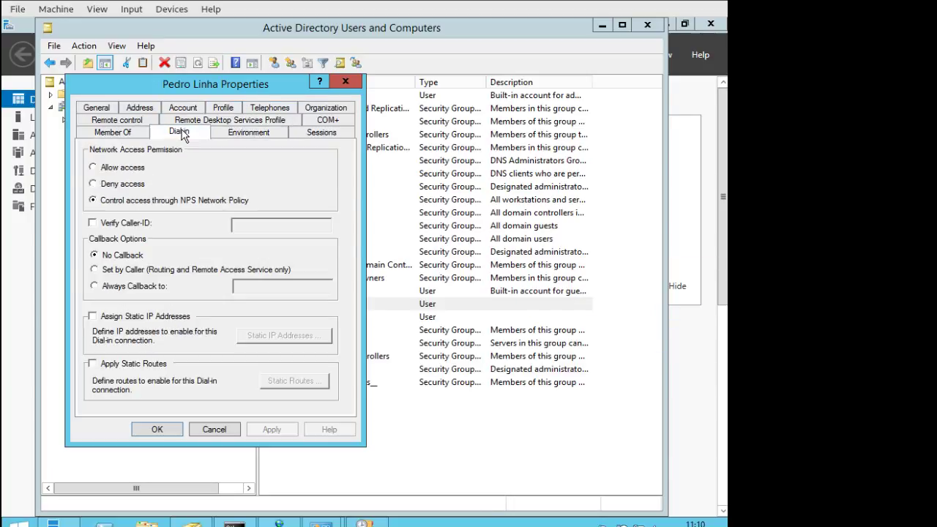
pyautogui.click(97, 134)
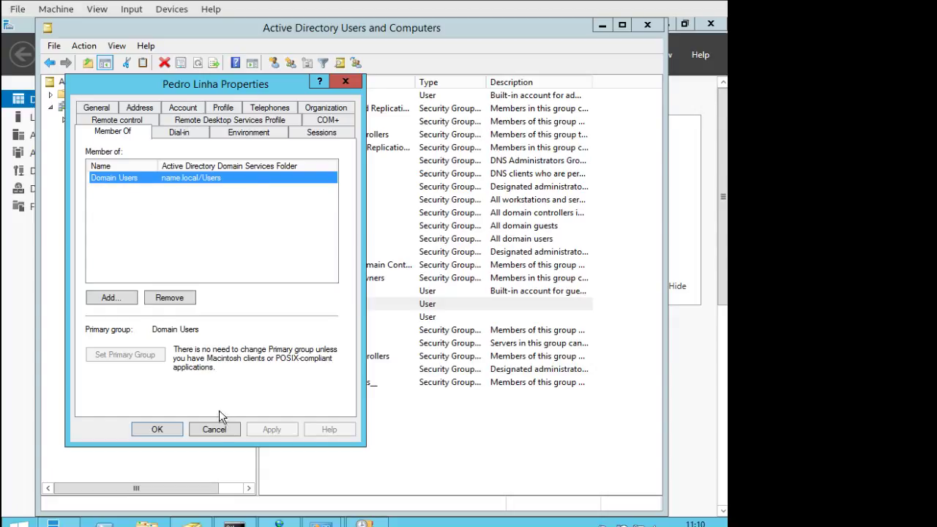
pyautogui.click(156, 428)
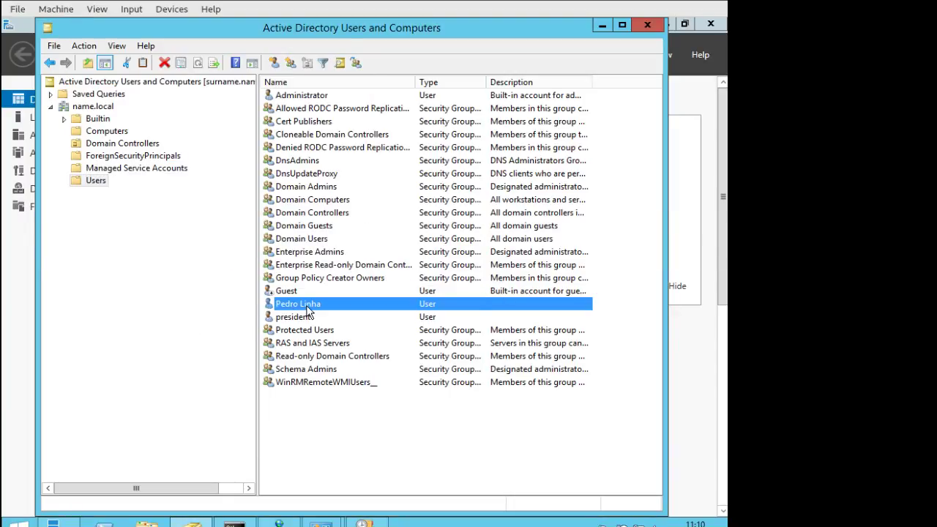
# Sign in on the Windows 10 client with the new domain user's logon name and password.
pyautogui.click(99, 131)
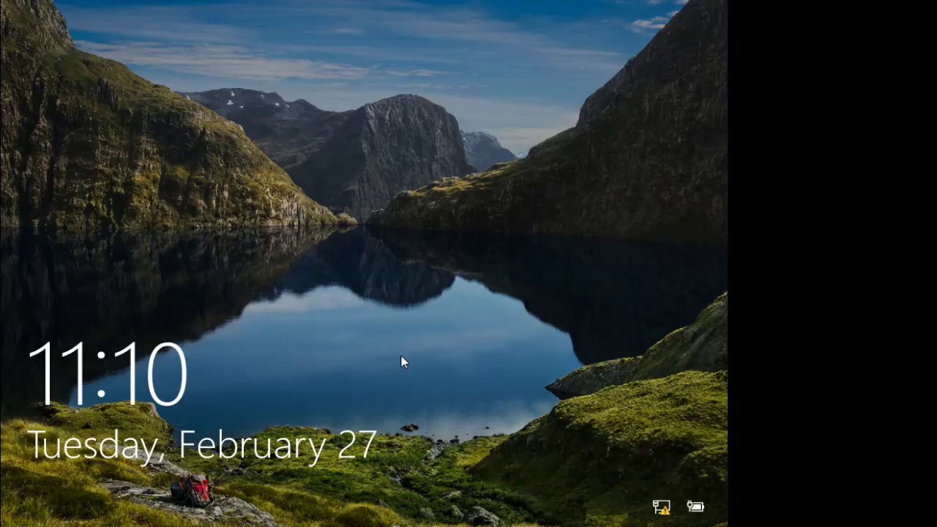
pyautogui.moveTo(395, 321); pyautogui.dragTo(385, 166)
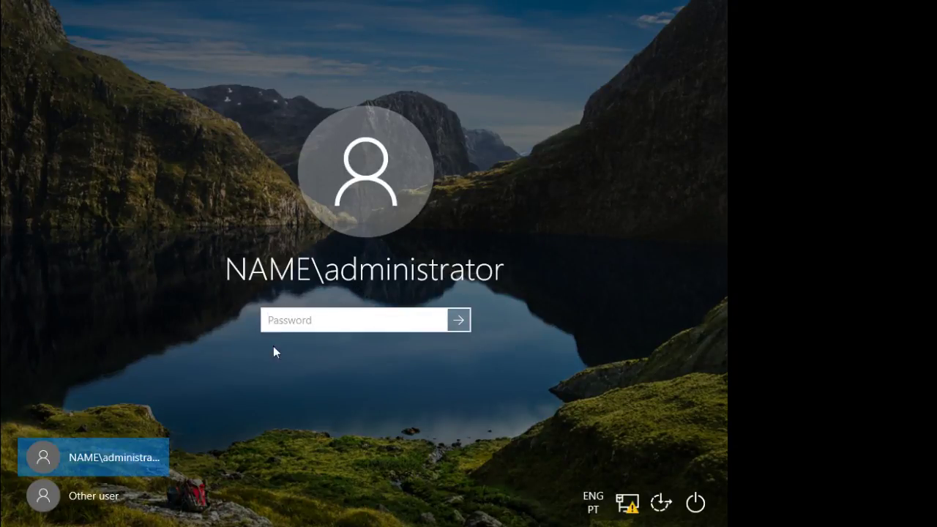
pyautogui.click(102, 497)
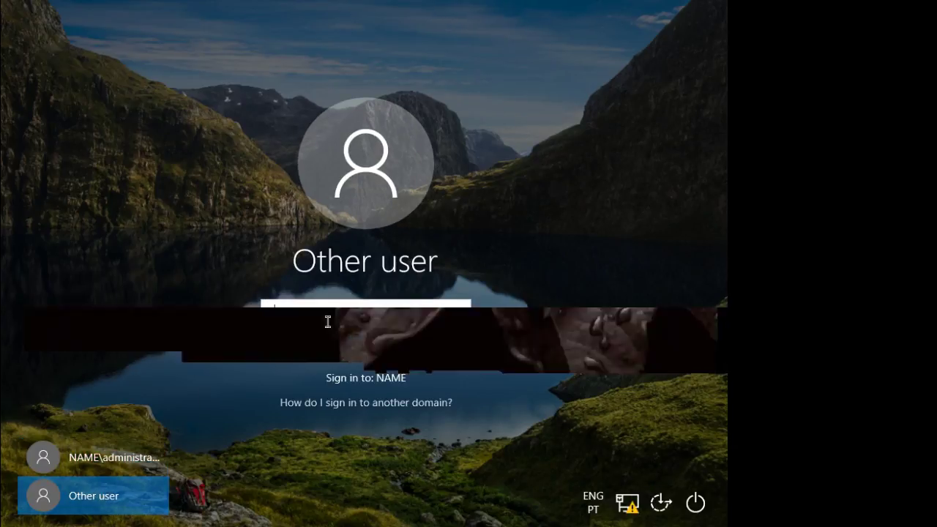
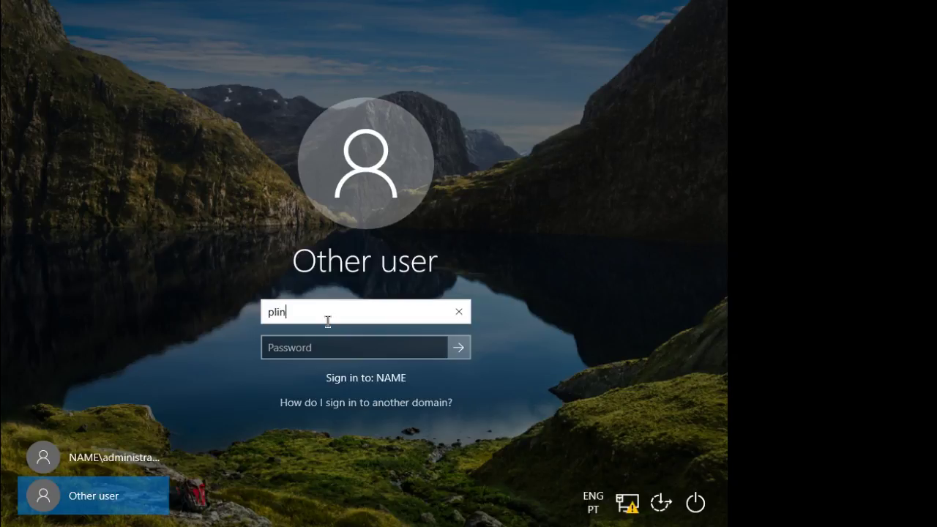
pyautogui.click(370, 349)
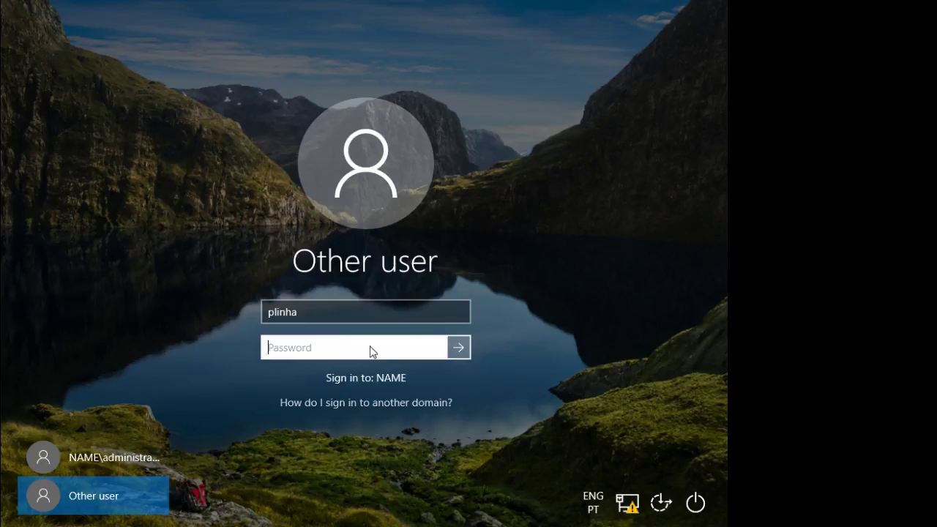
pyautogui.write('********')
pyautogui.press('Return')
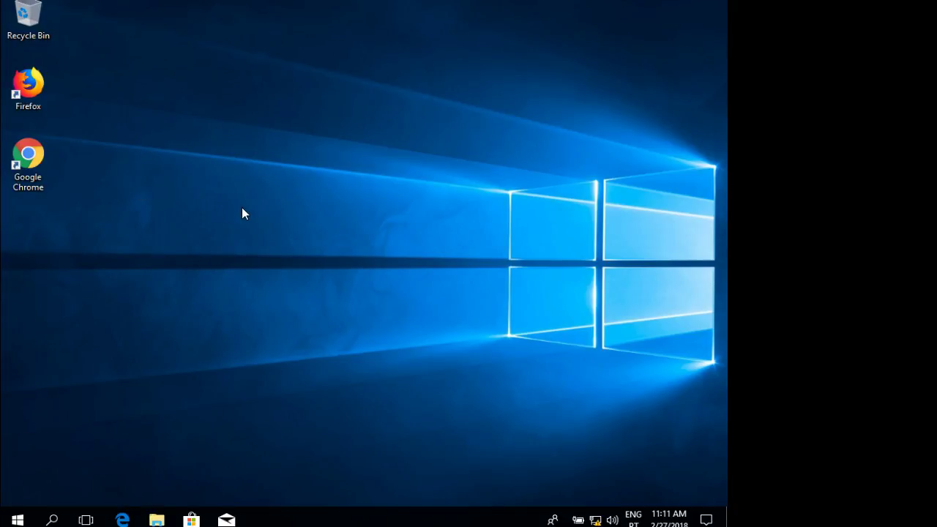
# On the Windows 10 client, open and close the Start app list and a File Explorer window.
pyautogui.click(17, 520)
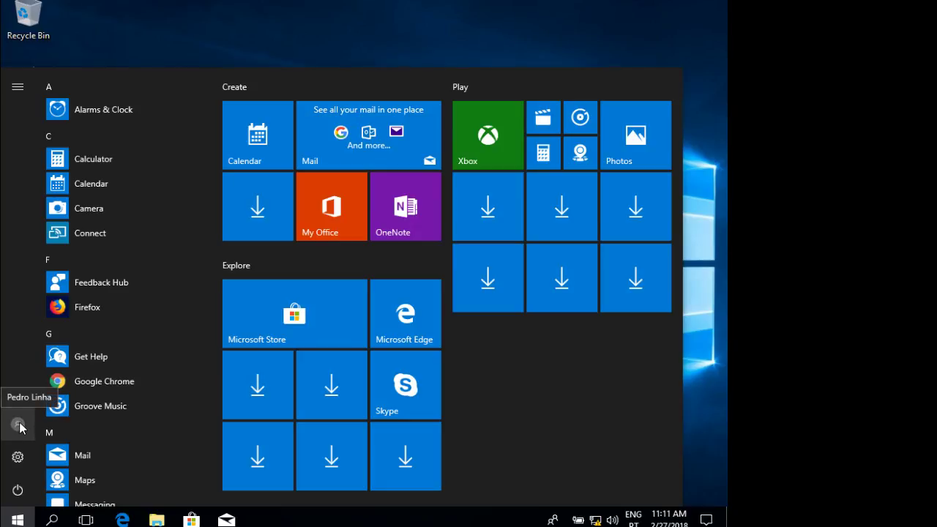
pyautogui.click(520, 44)
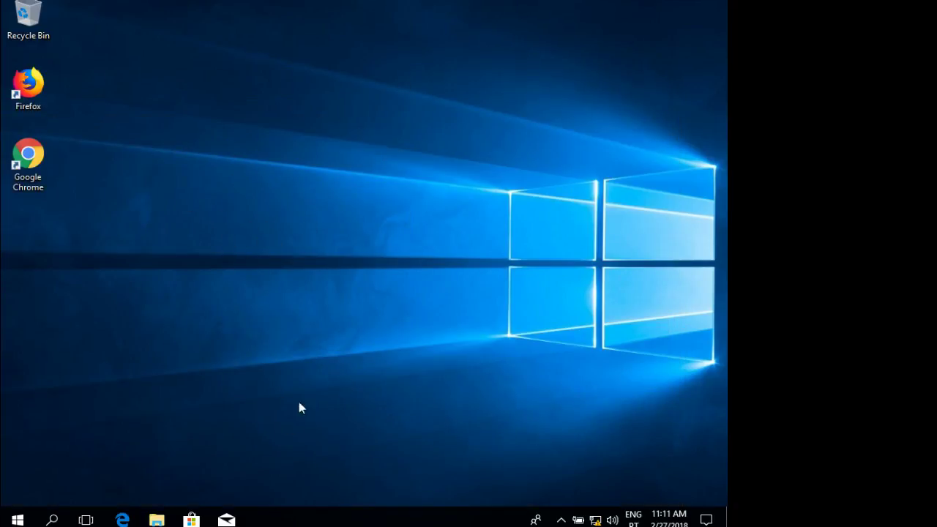
pyautogui.click(157, 521)
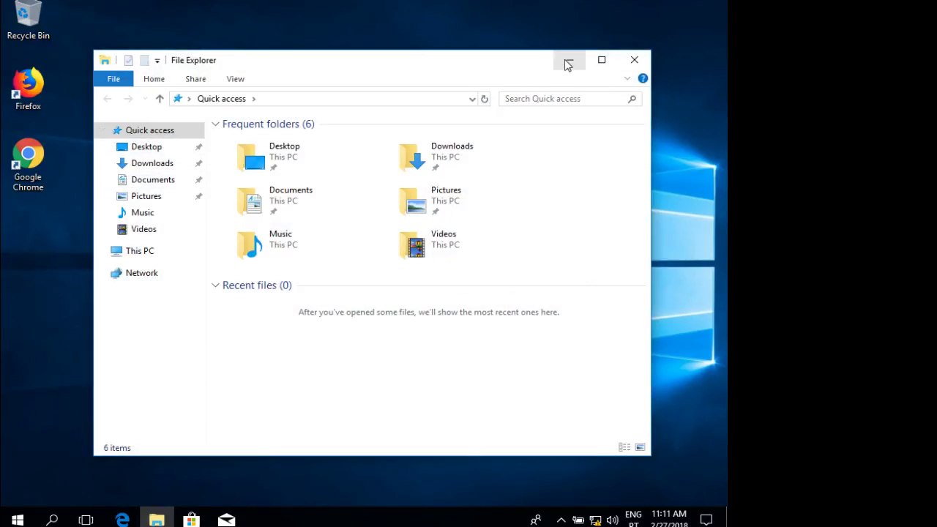
pyautogui.click(634, 62)
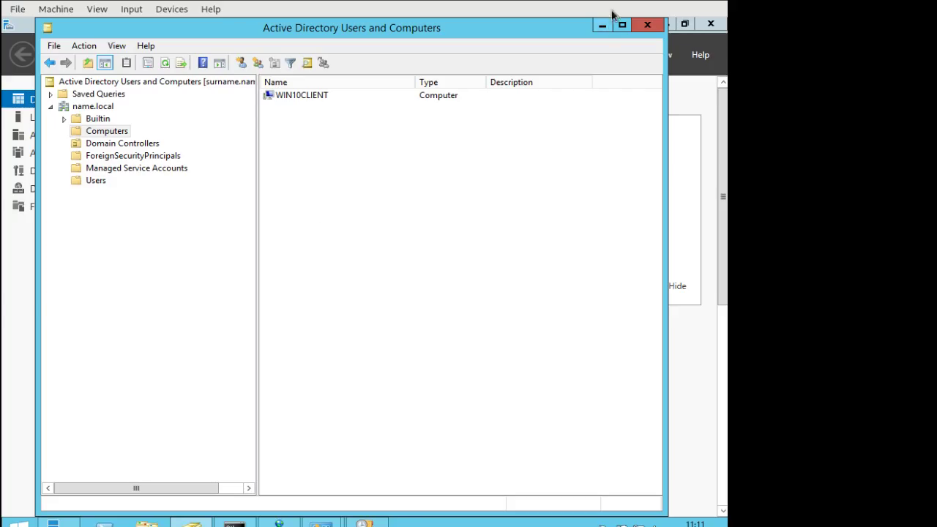
# Minimize the directory console and bring up the exercise PDF at the users table.
pyautogui.click(602, 26)
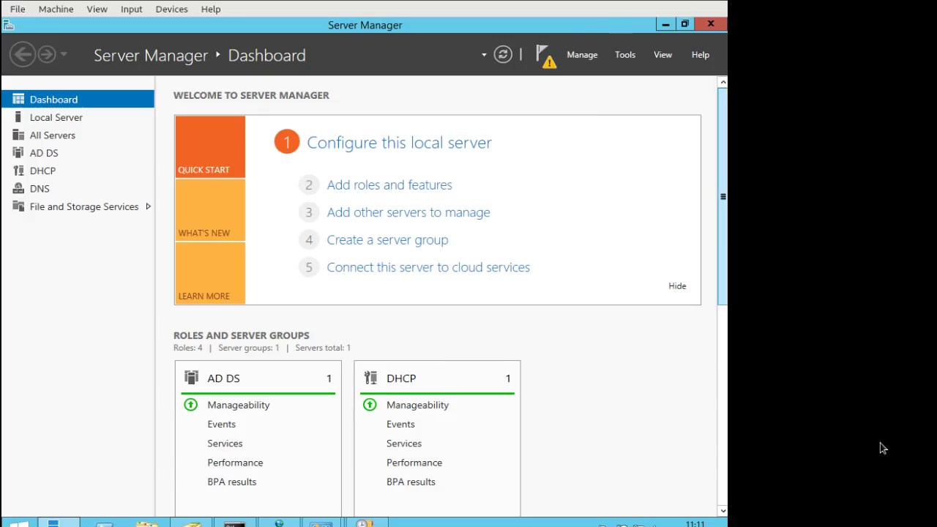
pyautogui.hotkey('alt', 'Tab')
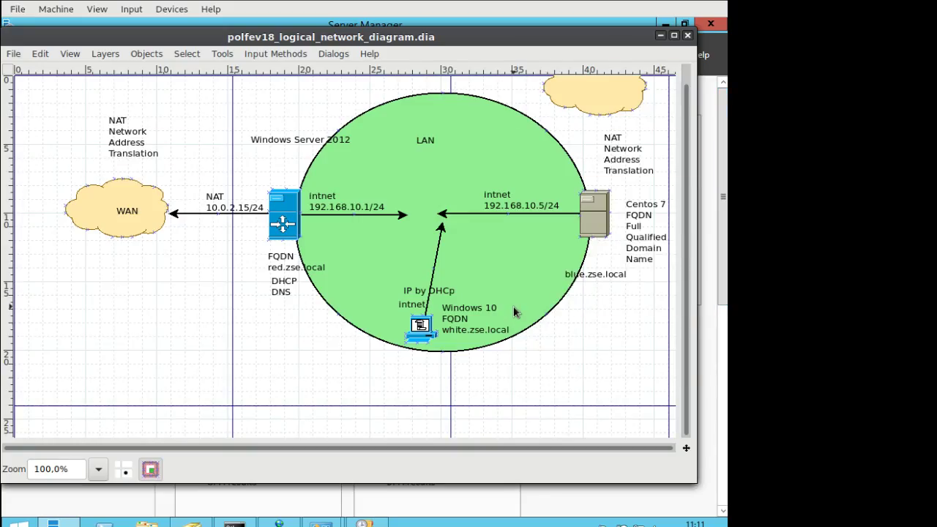
pyautogui.hotkey('alt', 'Tab')
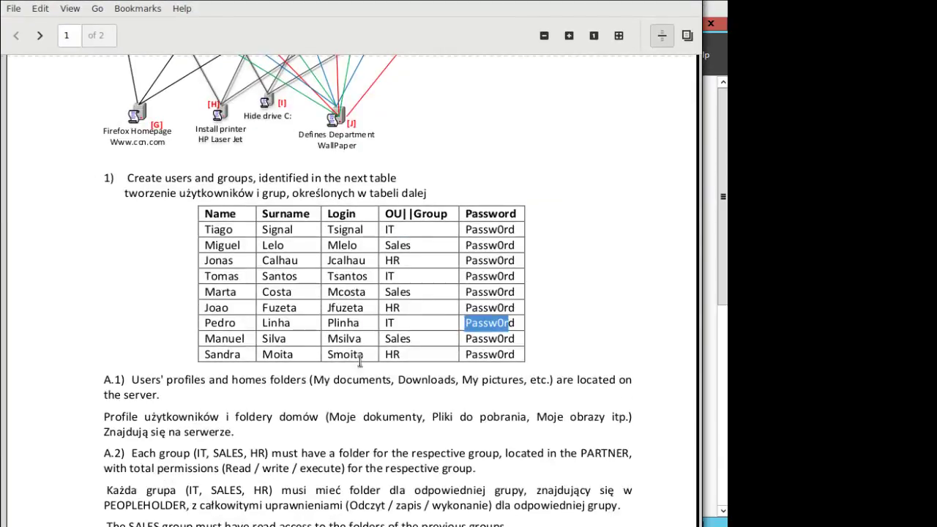
pyautogui.scroll(8, 317, 338)
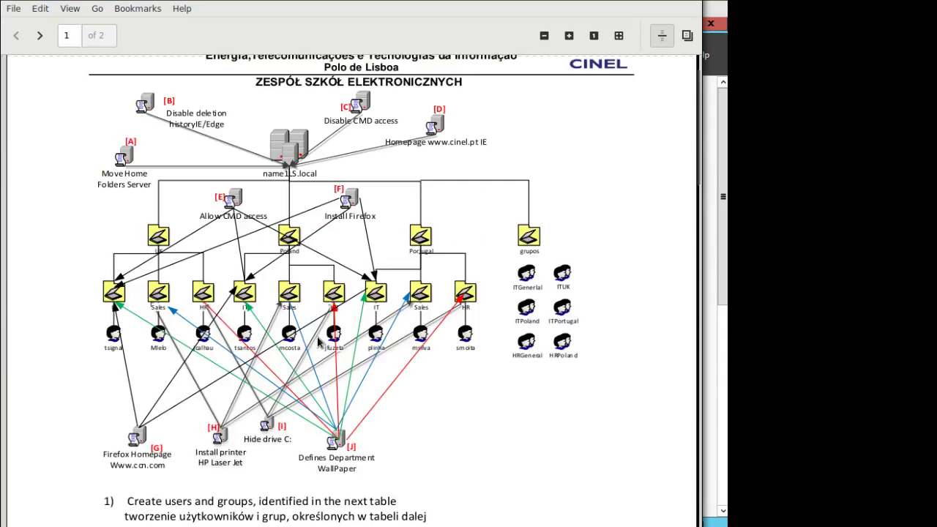
pyautogui.scroll(-5, 317, 342)
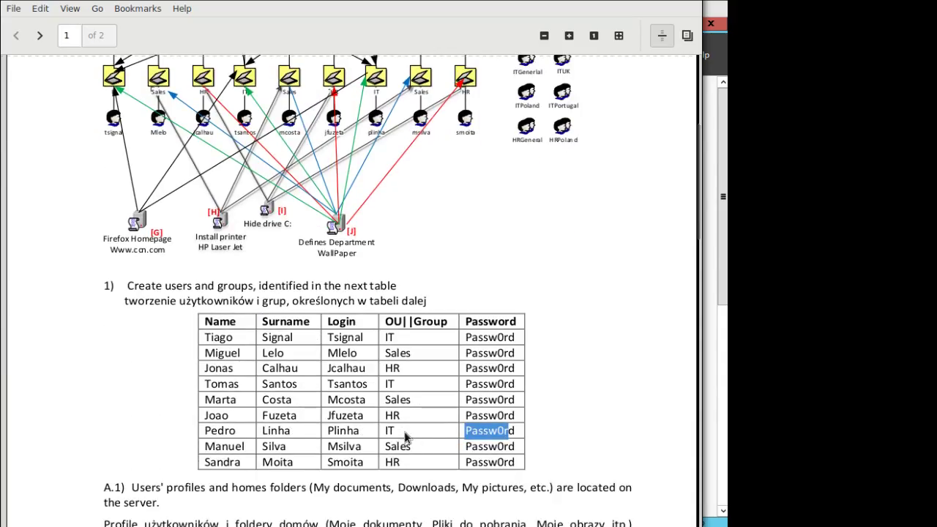
# Highlight users' surnames and their IT and Sales groups in the exercise table.
pyautogui.click(407, 437)
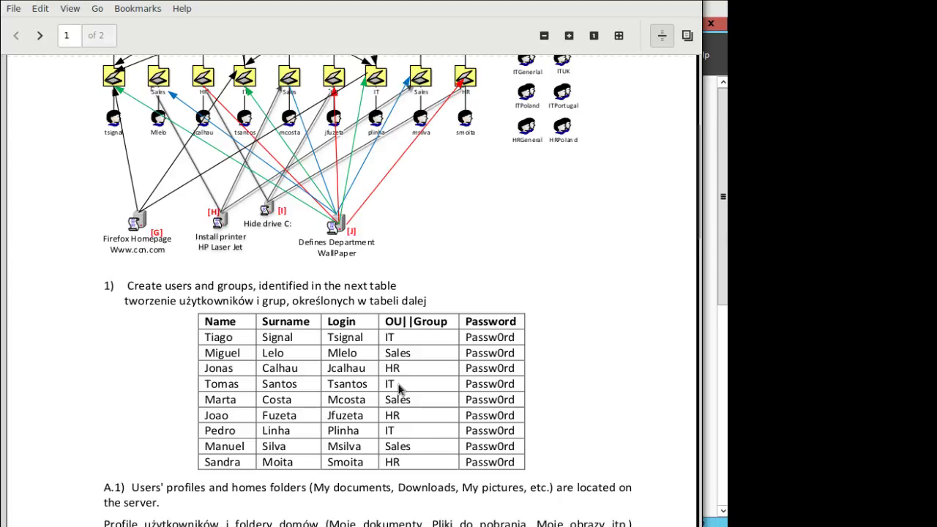
pyautogui.moveTo(299, 385); pyautogui.dragTo(275, 388)
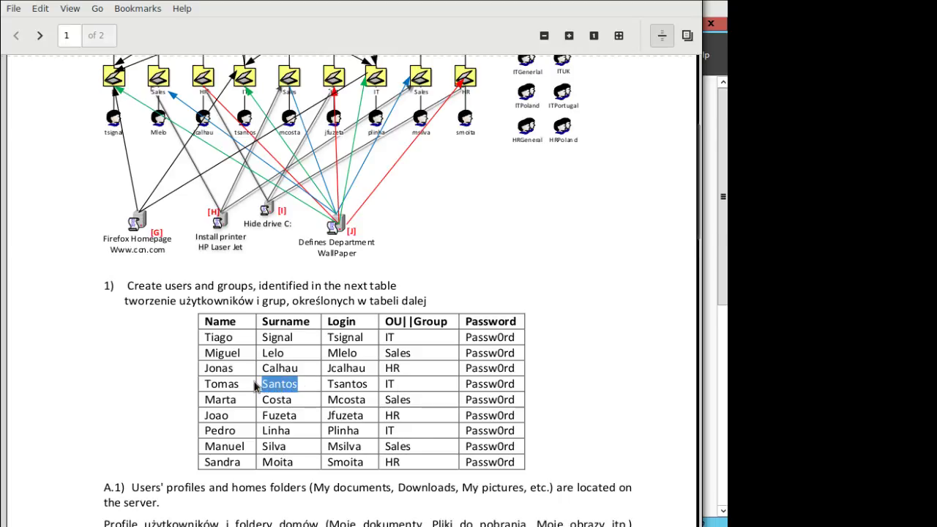
pyautogui.moveTo(399, 386); pyautogui.dragTo(380, 389)
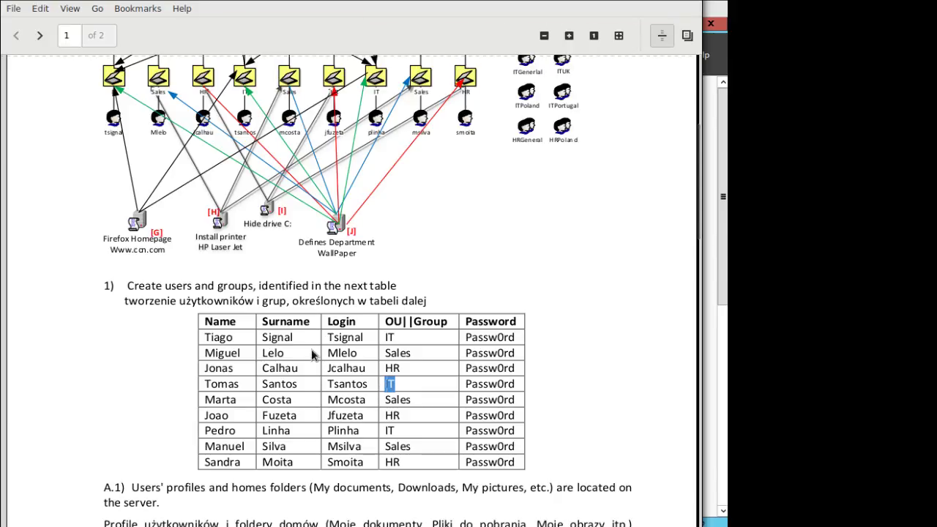
pyautogui.moveTo(296, 340); pyautogui.dragTo(262, 337)
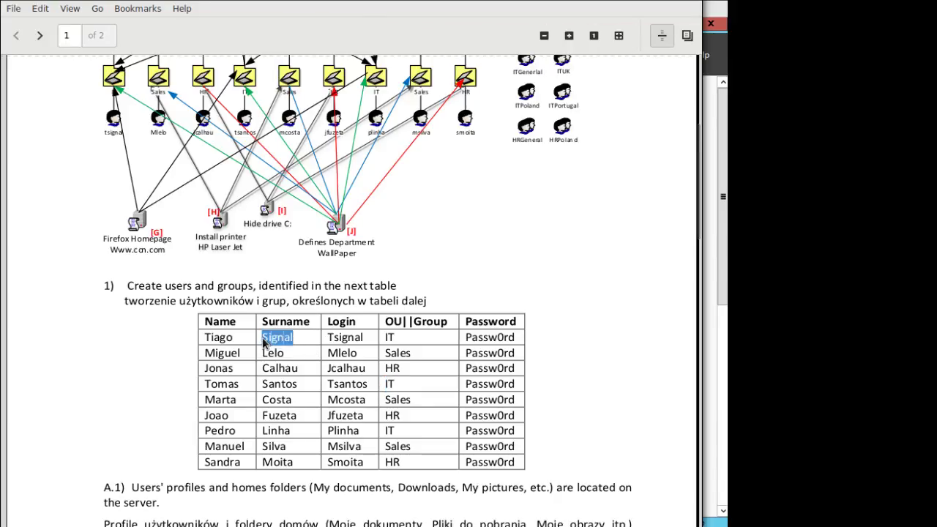
pyautogui.moveTo(410, 352); pyautogui.dragTo(384, 353)
pyautogui.click(408, 353)
# Scroll up to the domain diagram, mark its labels, and nudge the PDF window right.
pyautogui.scroll(4, 477, 227)
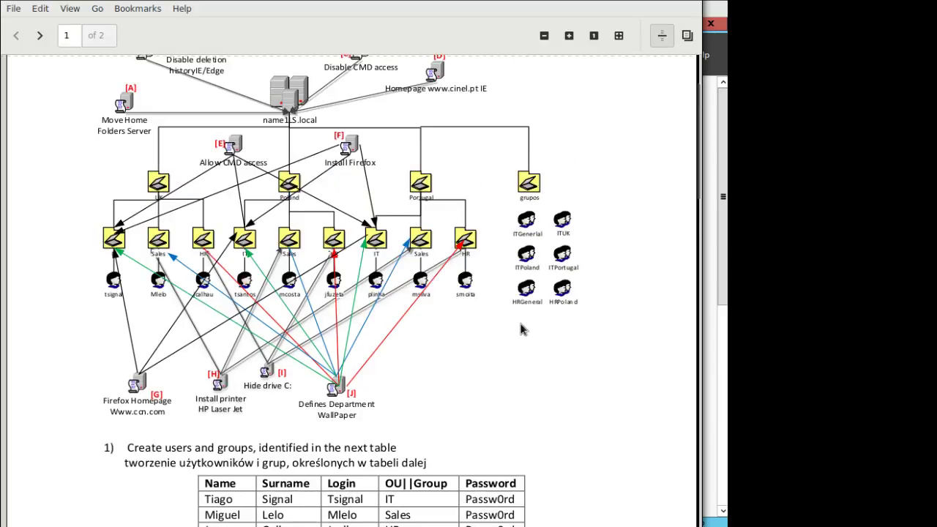
pyautogui.scroll(1, 521, 329)
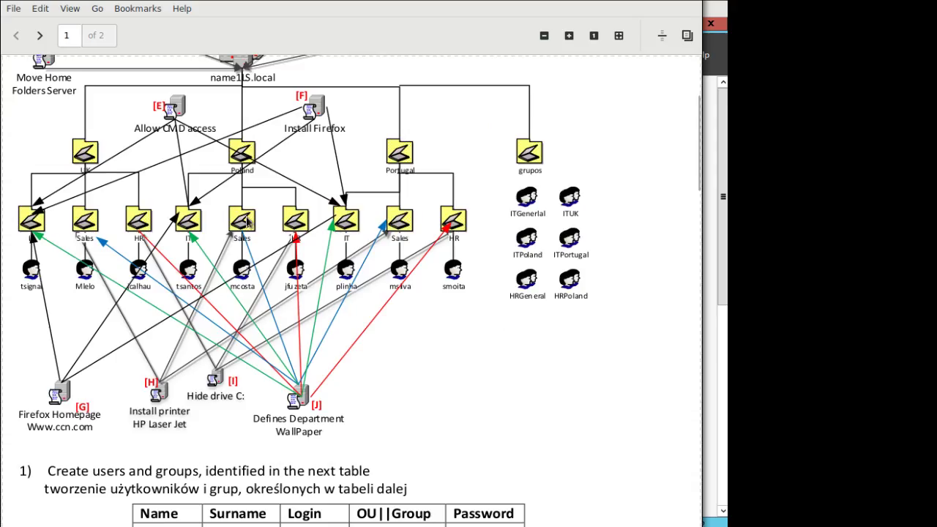
pyautogui.moveTo(262, 238); pyautogui.dragTo(426, 335)
pyautogui.moveTo(242, 3)
pyautogui.mouseDown()
pyautogui.moveTo(286, 3)
pyautogui.moveTo(251, 12)
pyautogui.mouseUp()
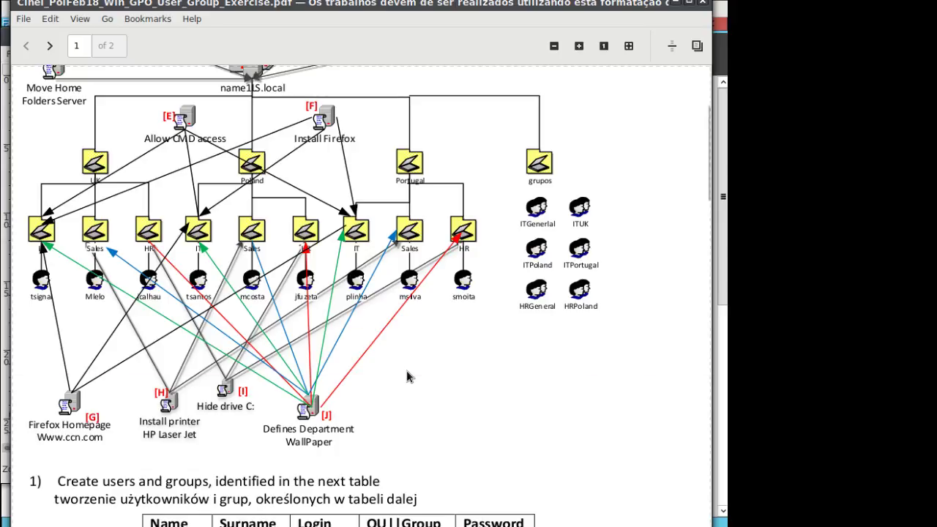
# Select the fourth user's name in the table, then minimize the exercise PDF.
pyautogui.scroll(-5, 406, 370)
pyautogui.scroll(5, 429, 324)
pyautogui.scroll(-5, 327, 373)
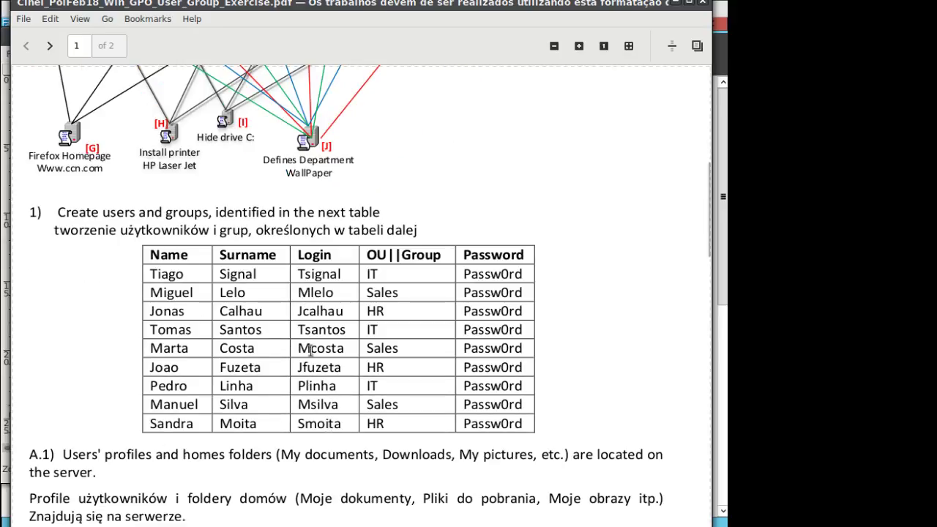
pyautogui.moveTo(151, 331); pyautogui.dragTo(261, 335)
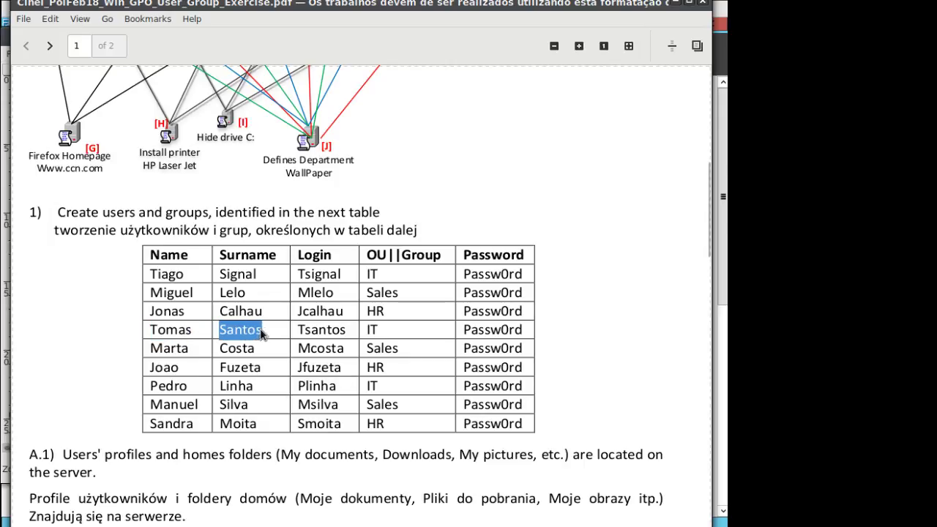
pyautogui.click(675, 2)
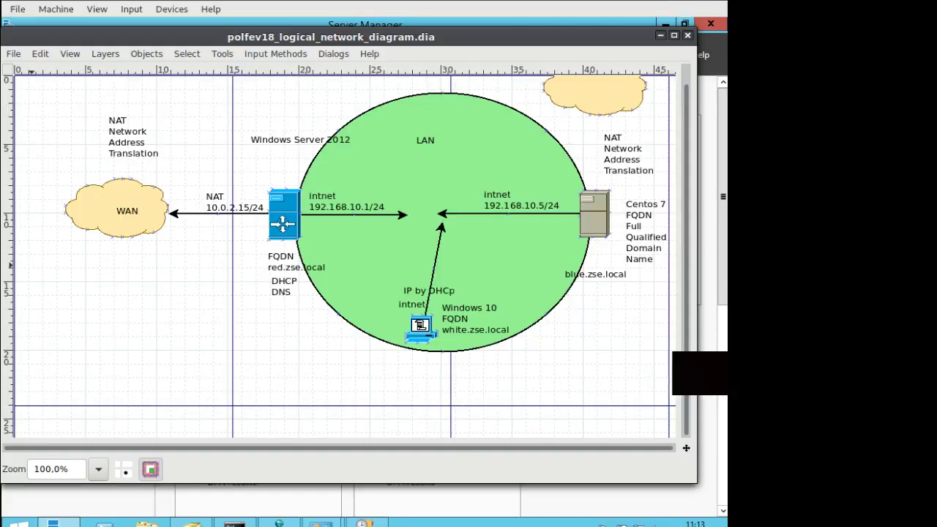
# Minimize Dia and cycle through the ADUC and DHCP consoles on the taskbar.
pyautogui.click(660, 35)
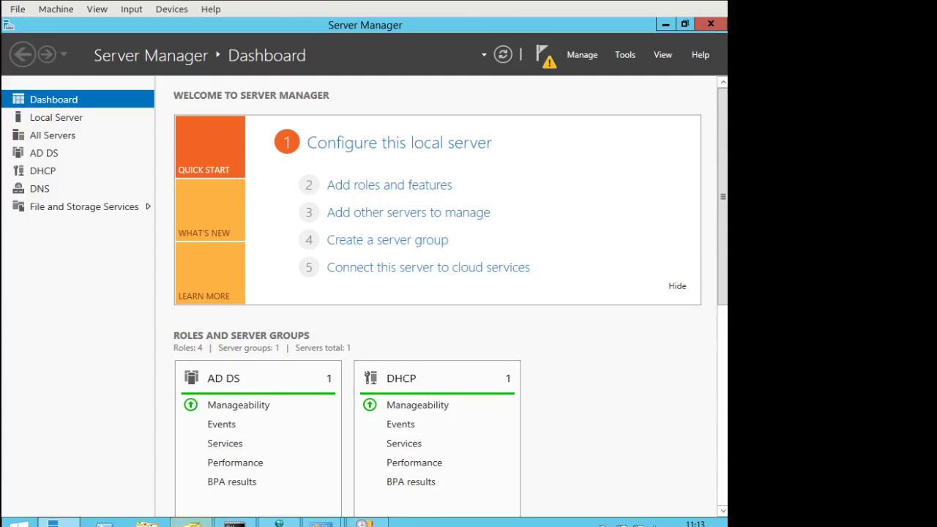
pyautogui.click(192, 522)
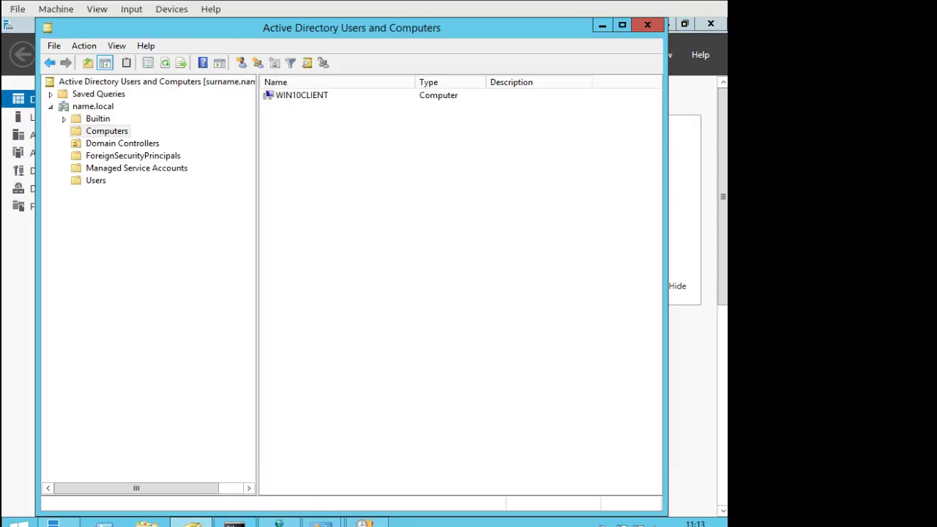
pyautogui.click(364, 523)
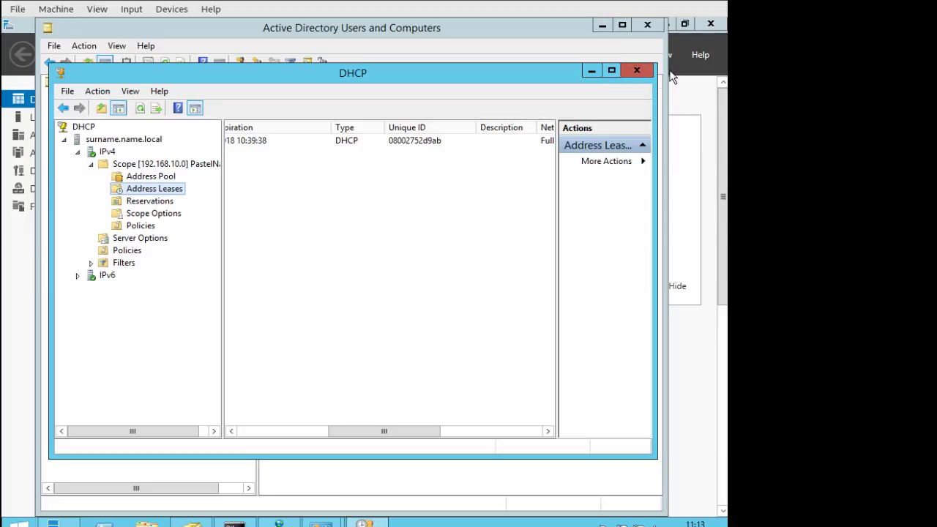
pyautogui.click(591, 71)
pyautogui.click(191, 522)
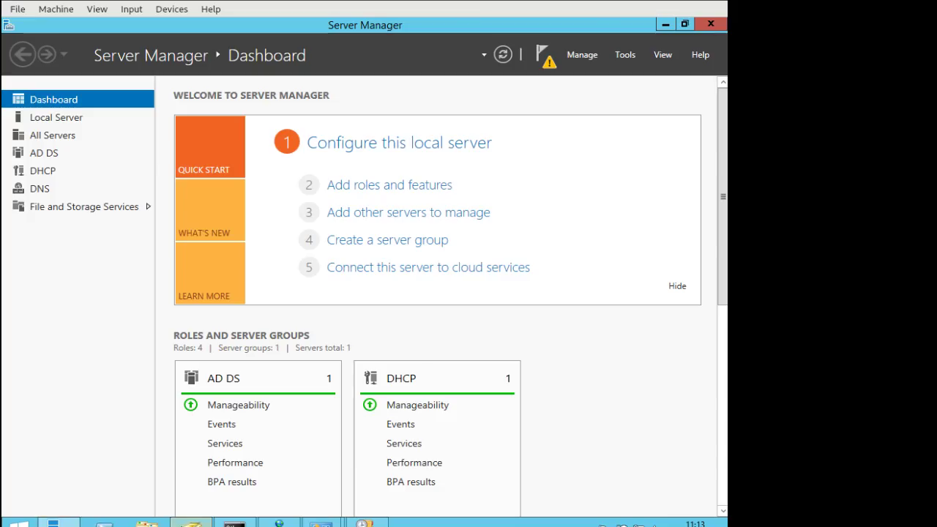
# Check DNS Manager, network settings and This PC, then show ADUC's name.local Users container.
pyautogui.click(279, 522)
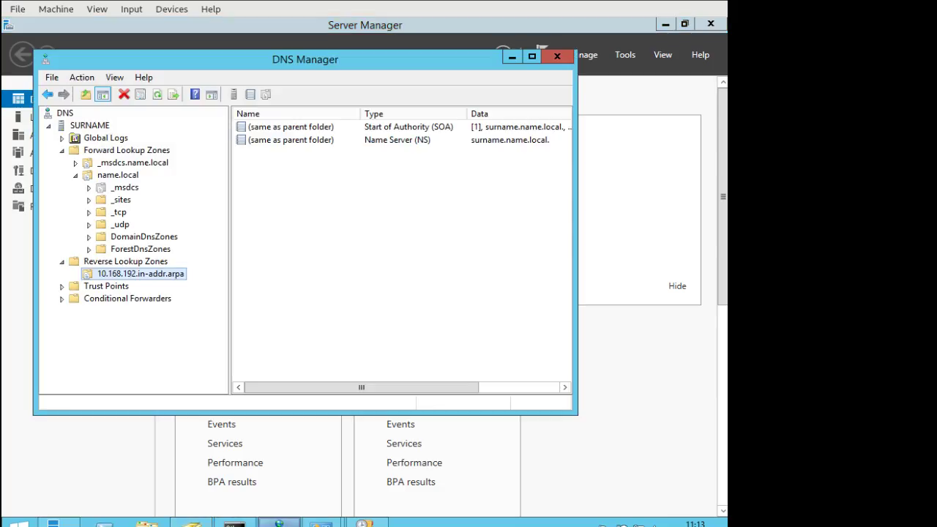
pyautogui.click(321, 523)
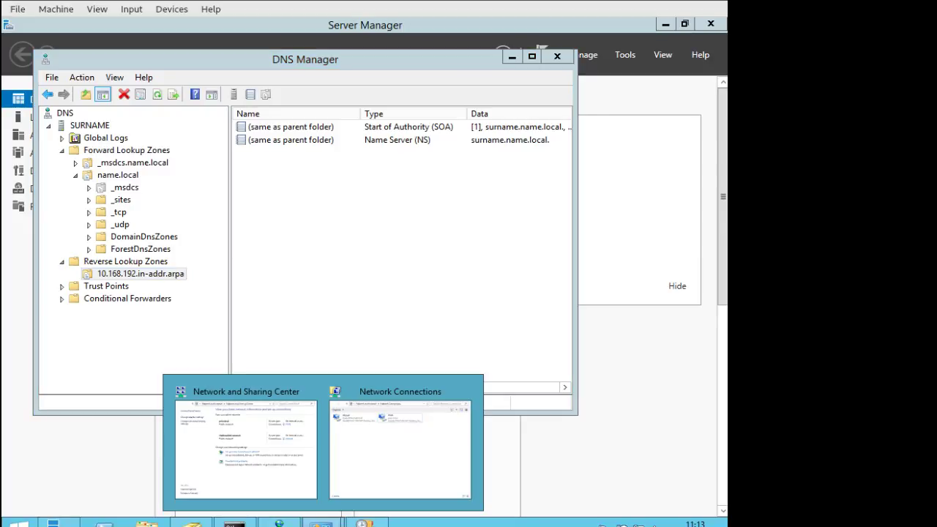
pyautogui.click(147, 523)
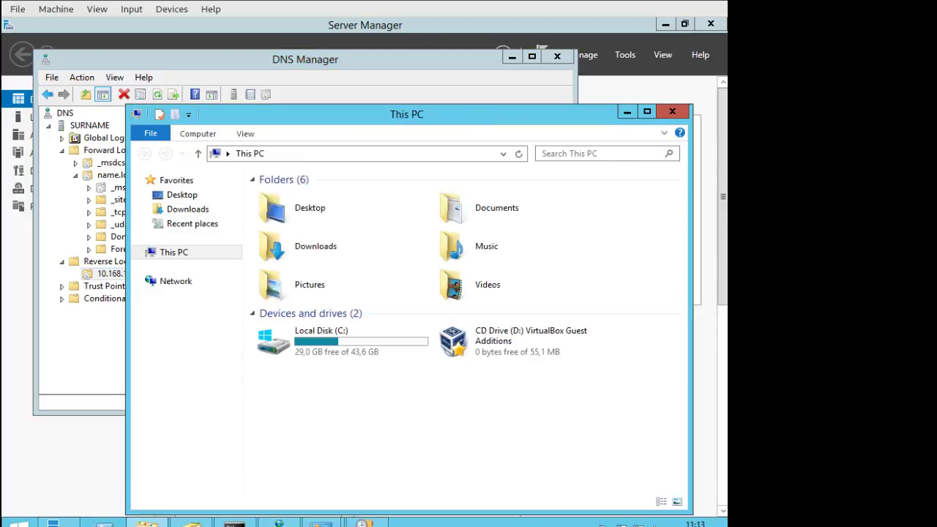
pyautogui.click(627, 112)
pyautogui.click(192, 521)
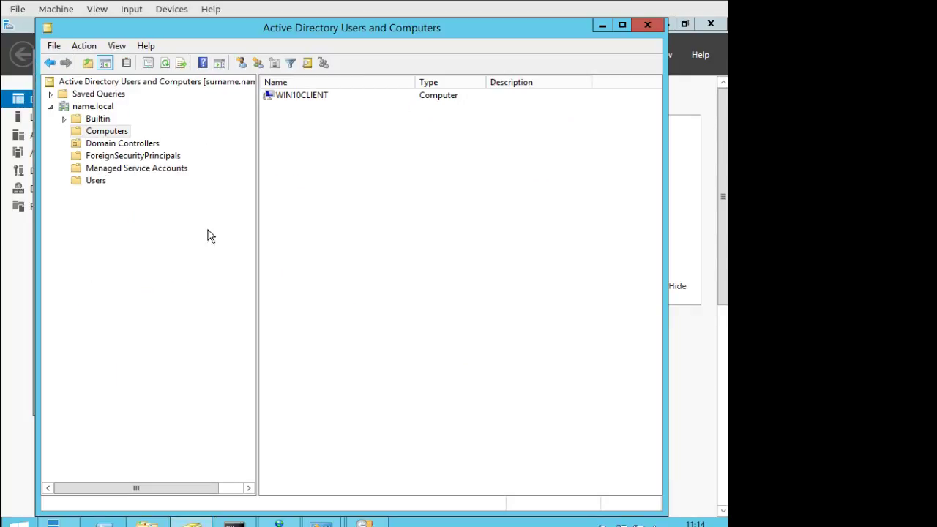
pyautogui.click(105, 183)
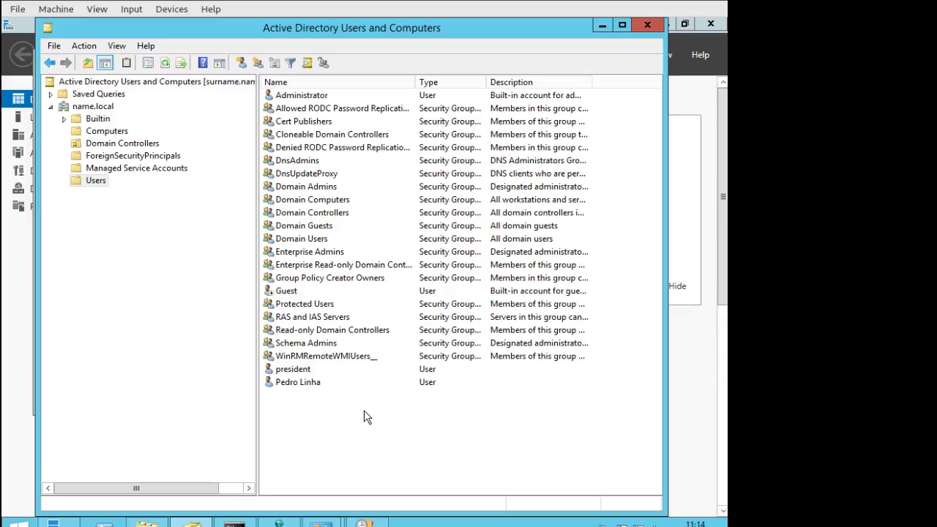
# Start a new user in Users, entering the exercise user's first name and logon name.
pyautogui.click(242, 64)
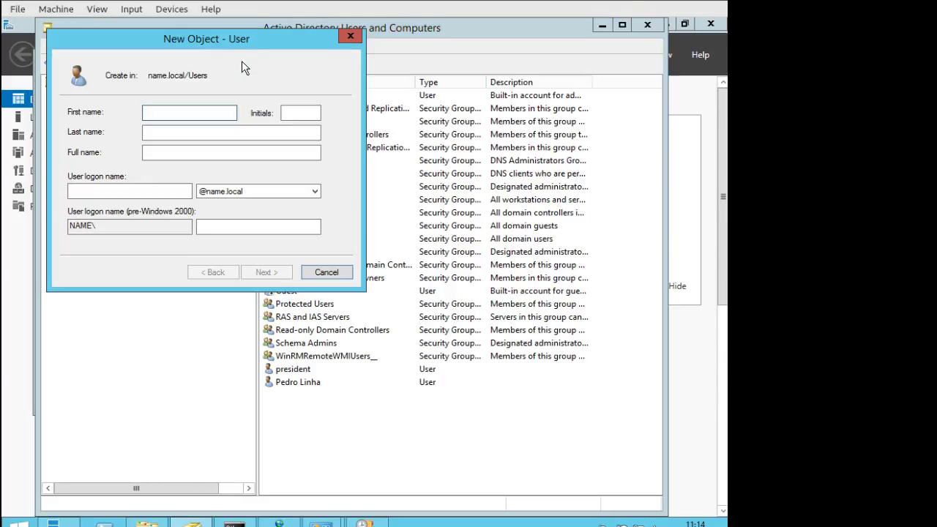
pyautogui.write('Tomas')
pyautogui.press('Tab')
pyautogui.press('Tab')
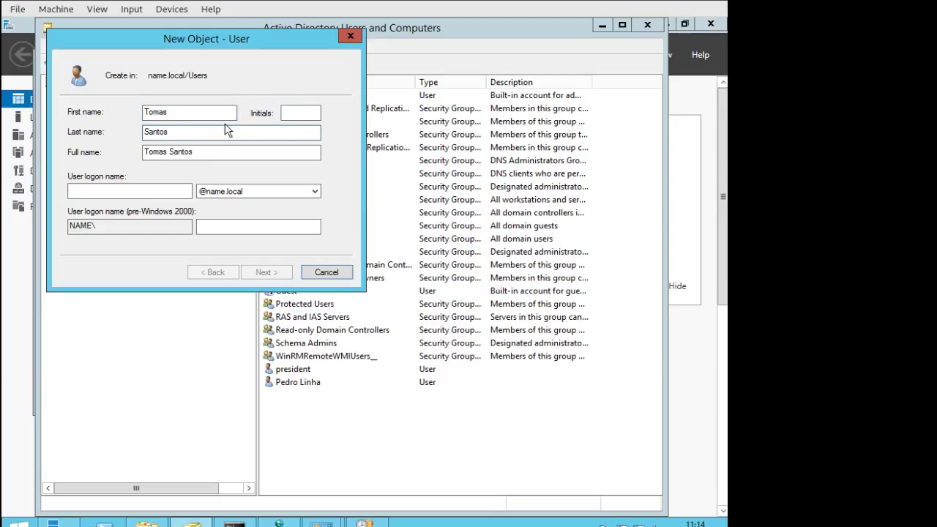
pyautogui.click(160, 192)
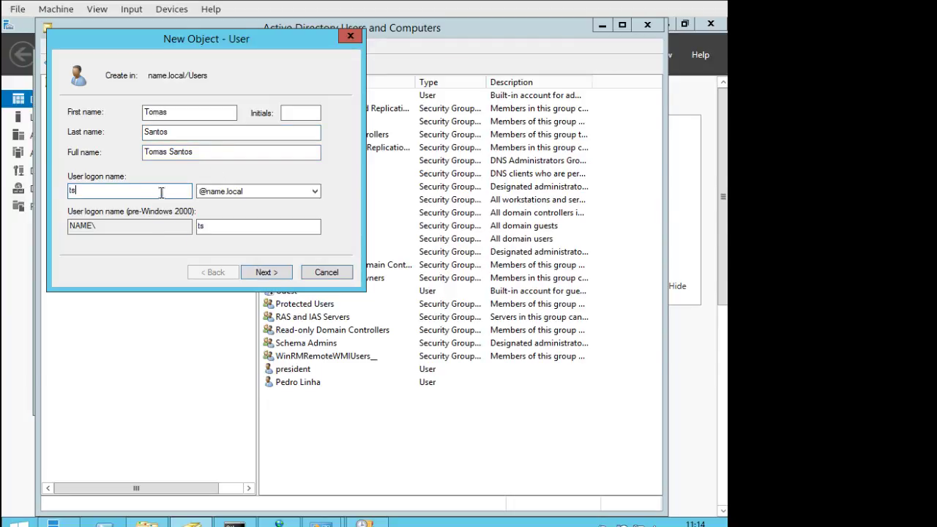
# Give the new user a password set to never expire and finish creating the account.
pyautogui.click(276, 281)
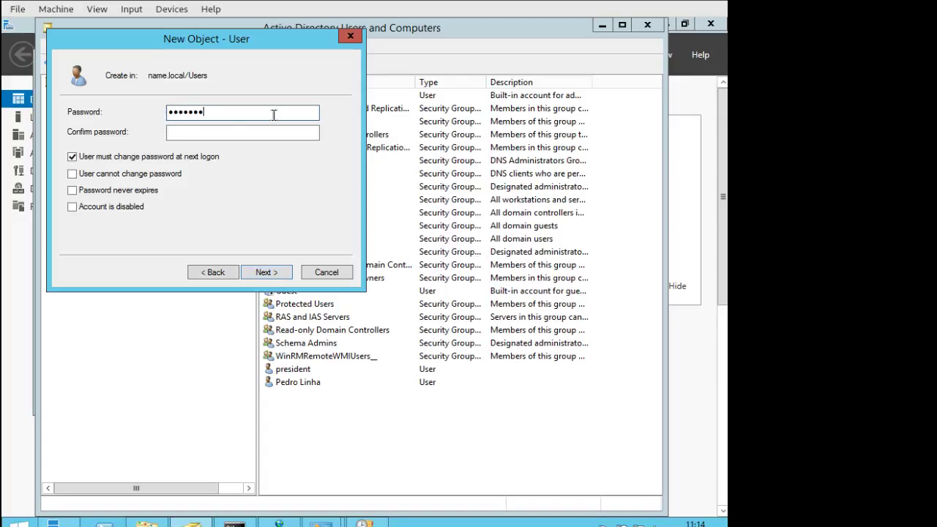
pyautogui.press('Tab')
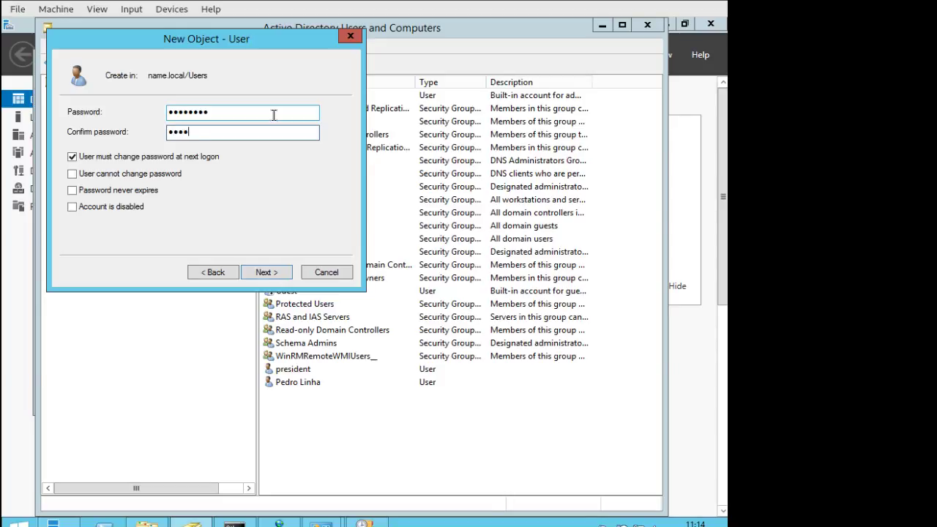
pyautogui.click(138, 190)
pyautogui.click(496, 325)
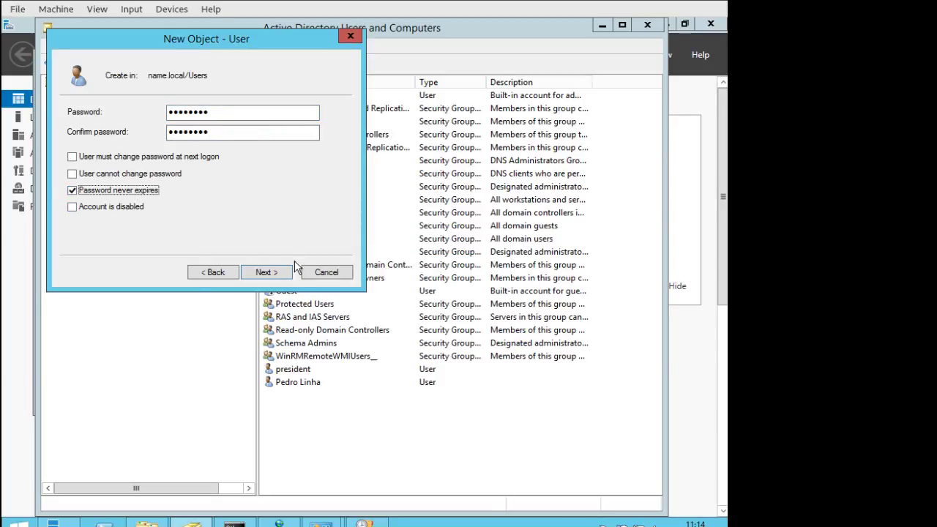
pyautogui.click(267, 275)
pyautogui.click(267, 272)
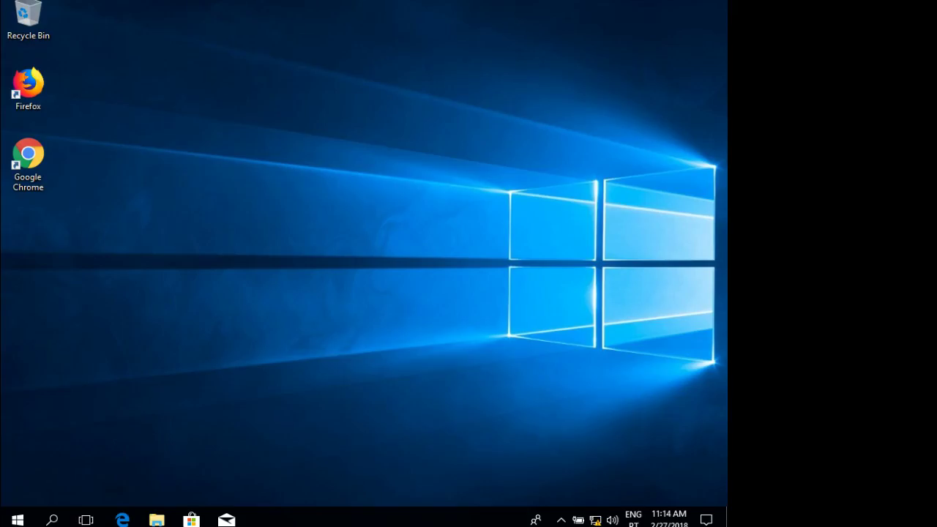
# Switch away from the administrator account on the client and choose Other user.
pyautogui.click(22, 509)
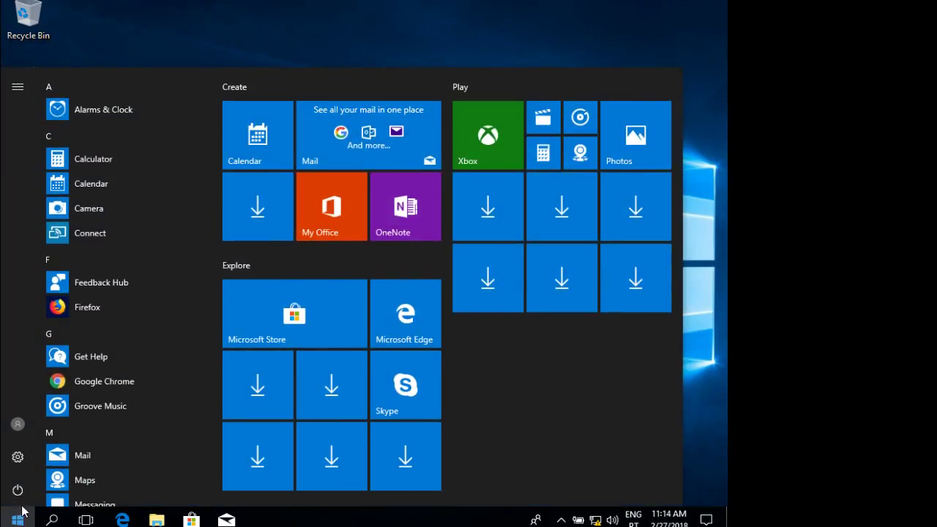
pyautogui.click(17, 424)
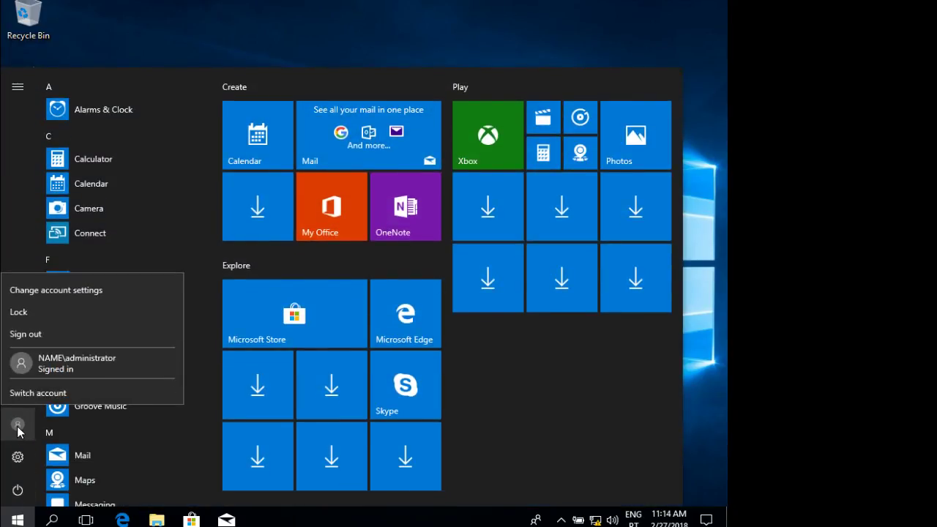
pyautogui.click(35, 388)
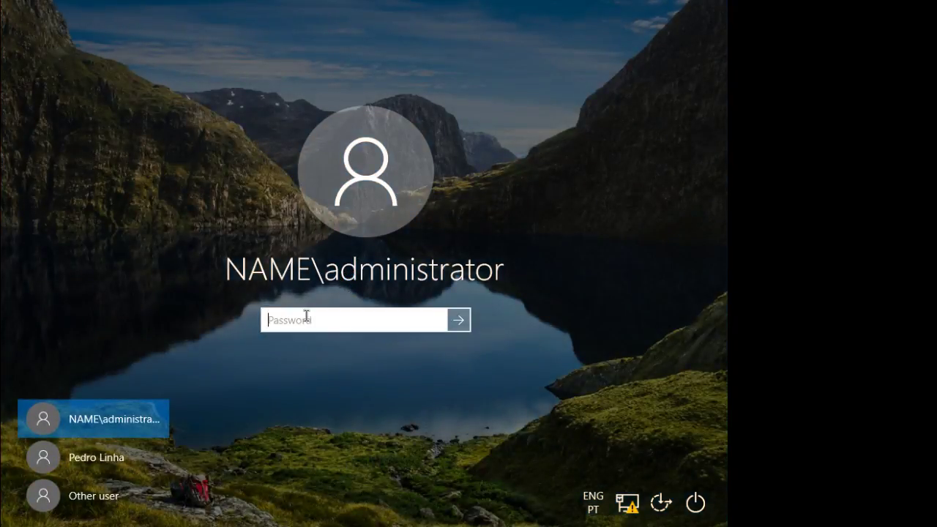
pyautogui.write('•••••••')
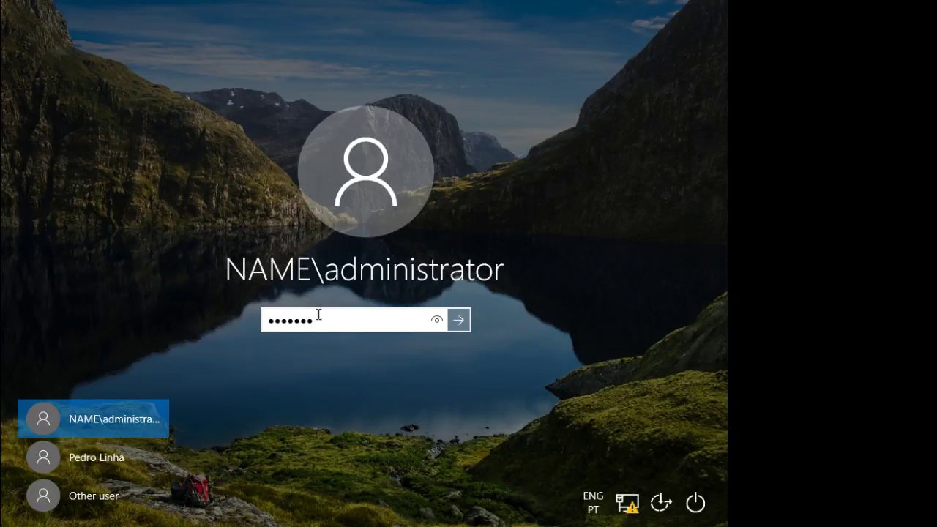
pyautogui.click(105, 501)
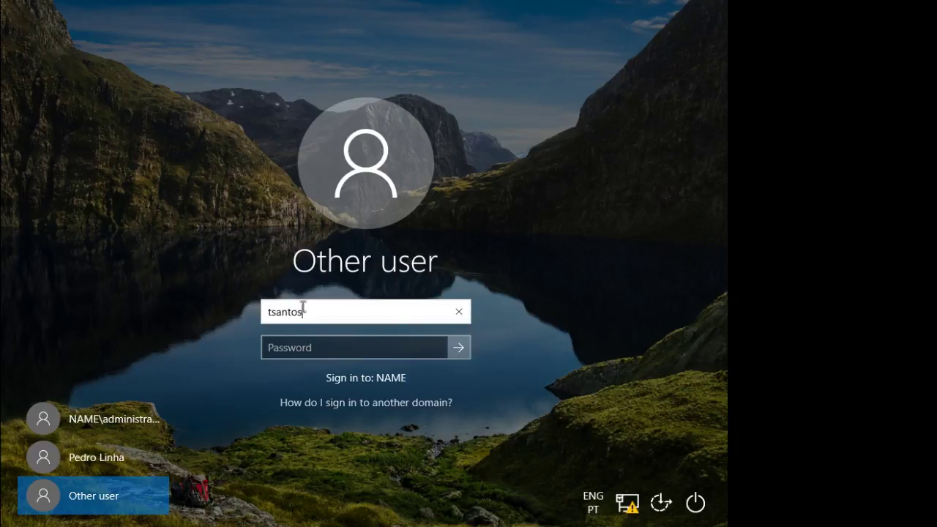
# Sign in with the new domain user's logon name and password.
pyautogui.press('Tab')
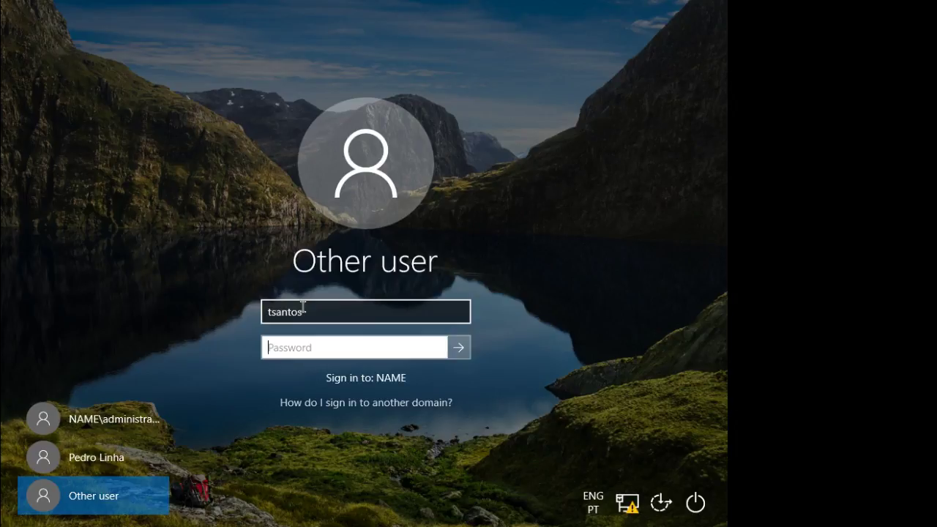
pyautogui.write('••')
pyautogui.press('Return')
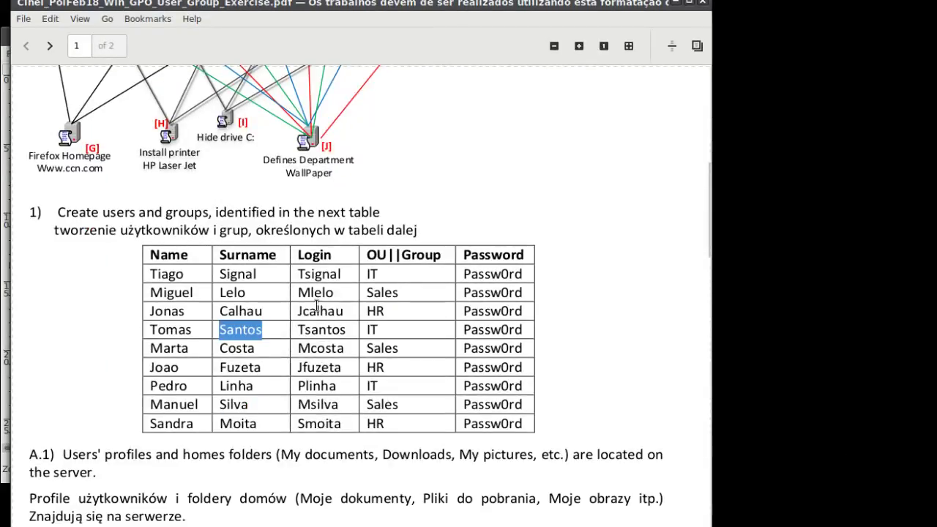
# Scroll the exercise PDF up to its OU, user, group and GPO diagram.
pyautogui.scroll(4, 328, 288)
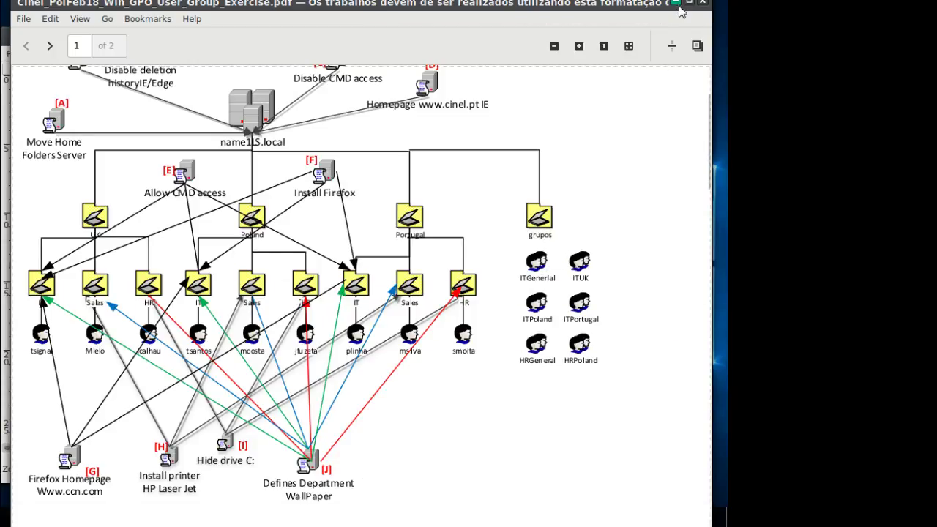
# Hide the PDF and Dia, then open Local Disk (C:) in File Explorer on the server VM.
pyautogui.click(675, 4)
pyautogui.click(660, 35)
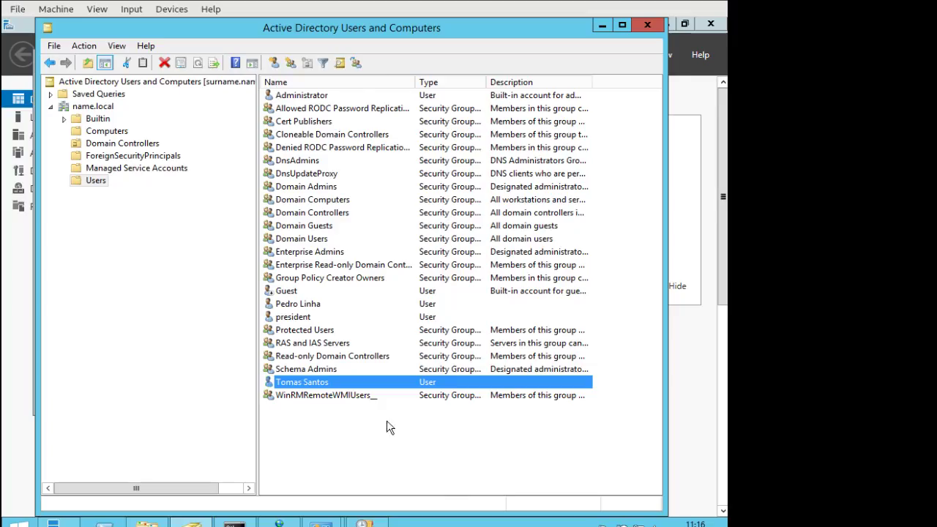
pyautogui.click(361, 463)
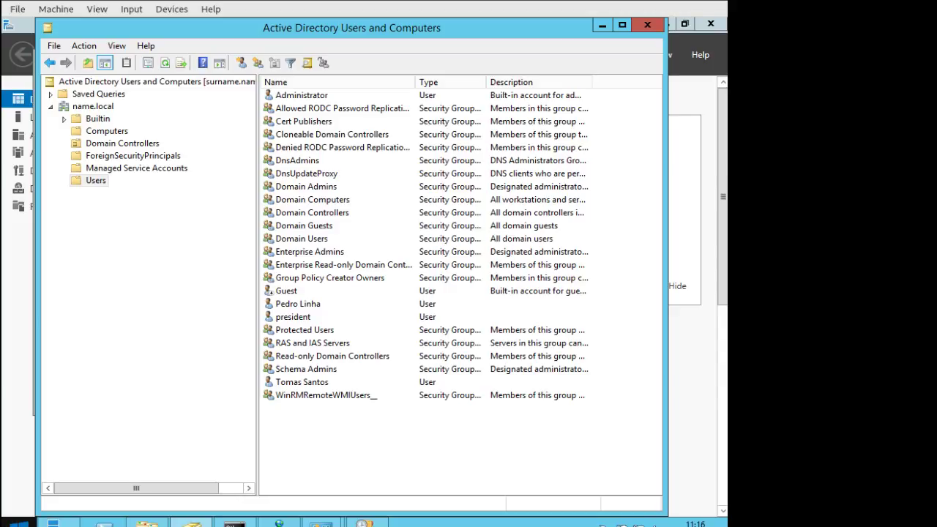
pyautogui.click(148, 522)
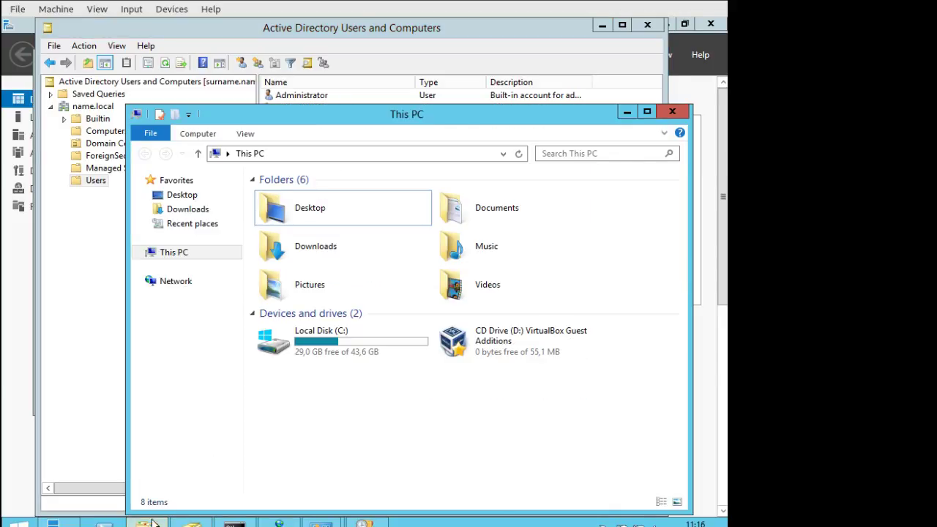
pyautogui.click(294, 357)
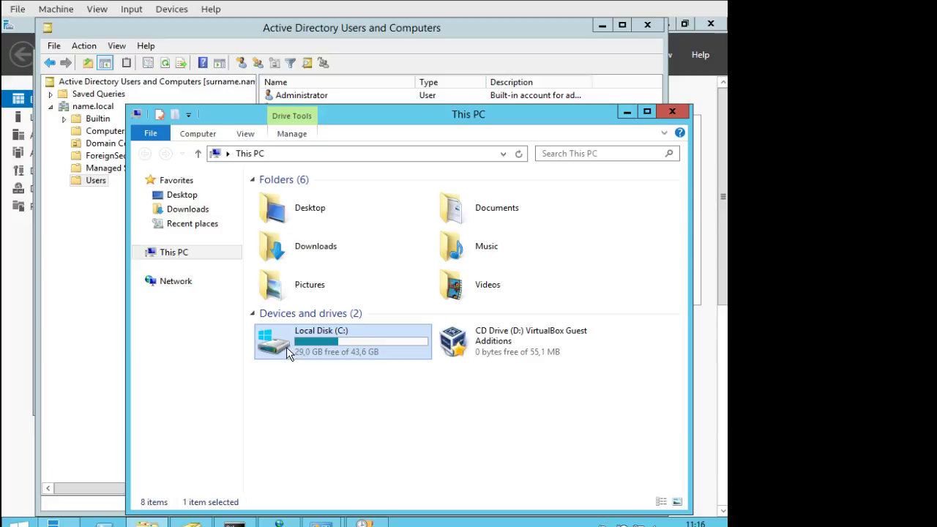
pyautogui.rightClick(286, 346)
pyautogui.moveTo(343, 202)
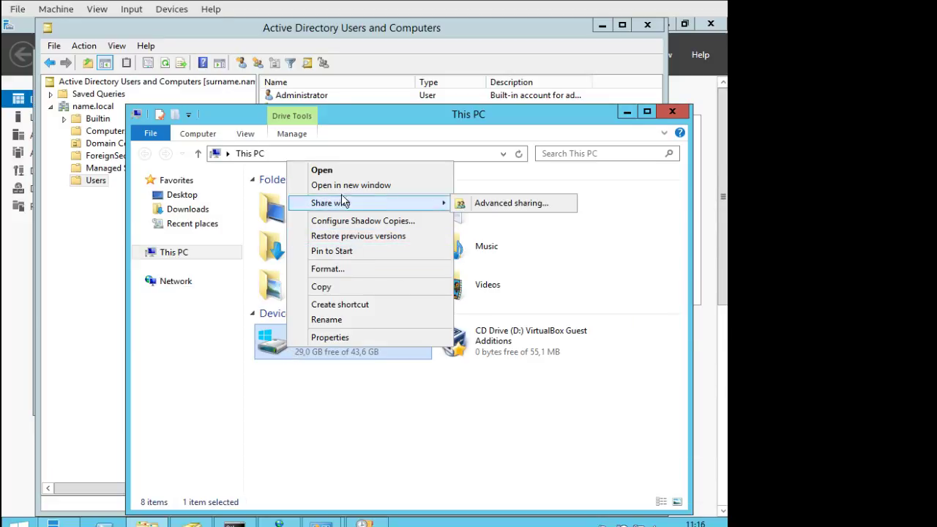
pyautogui.click(329, 170)
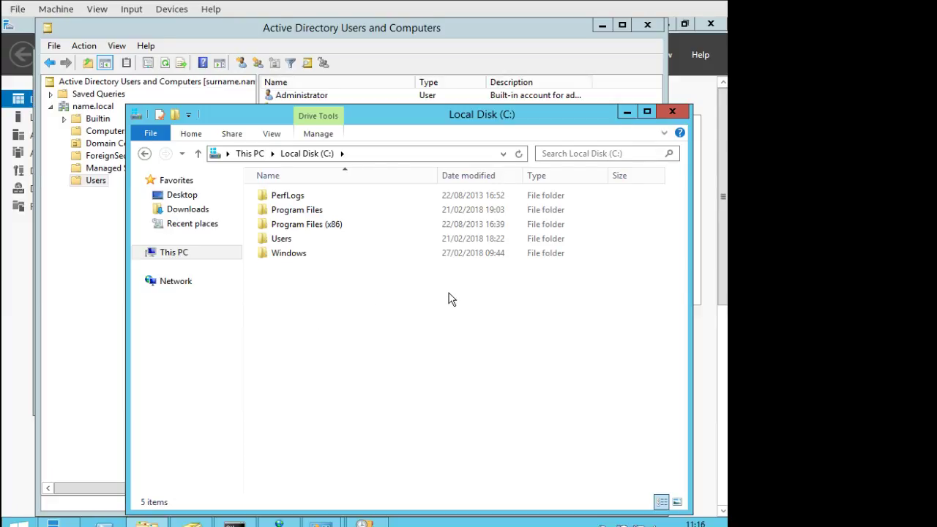
# Briefly check the exercise PDF, dismiss Explorer's context menu, and bring Command Prompt forward.
pyautogui.rightClick(289, 299)
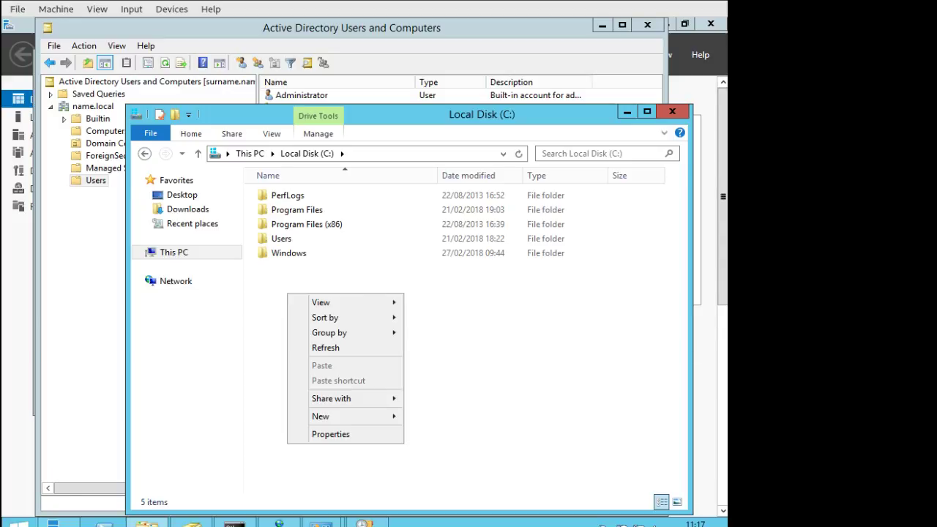
pyautogui.click(842, 525)
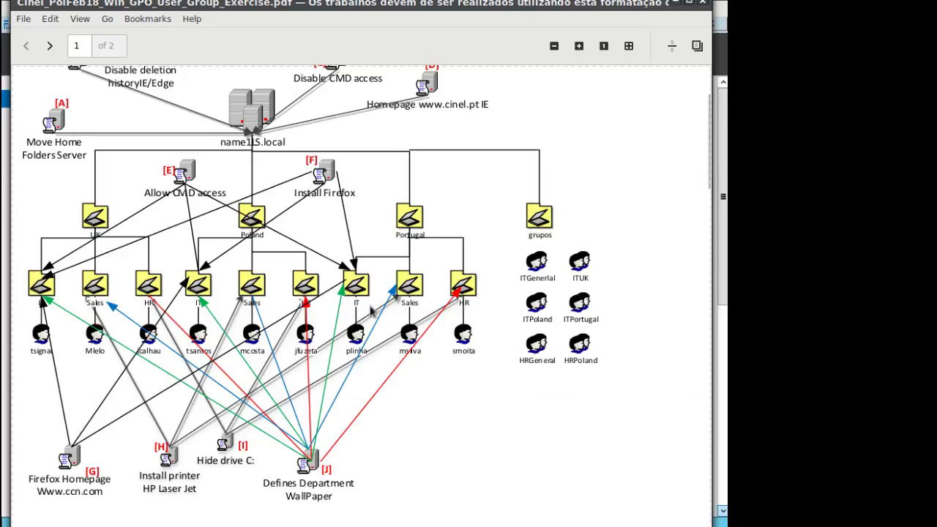
pyautogui.click(679, 1)
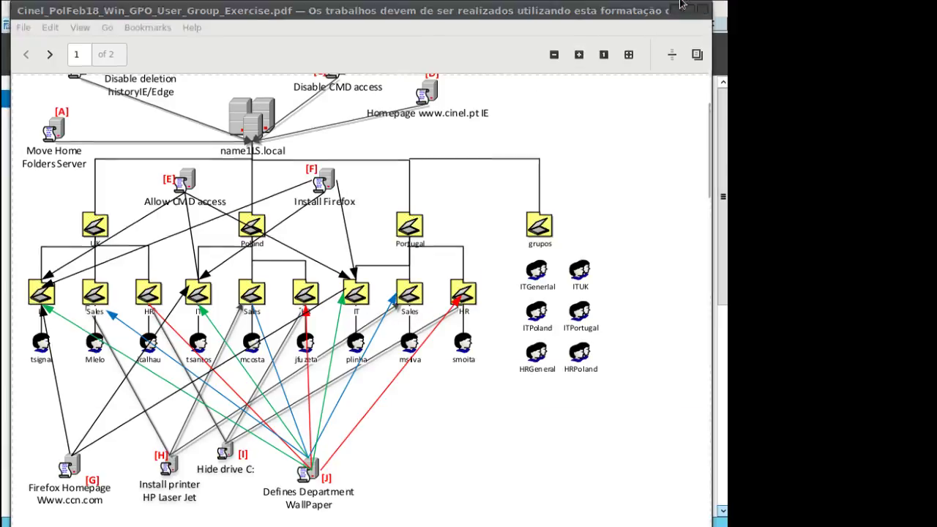
pyautogui.click(505, 315)
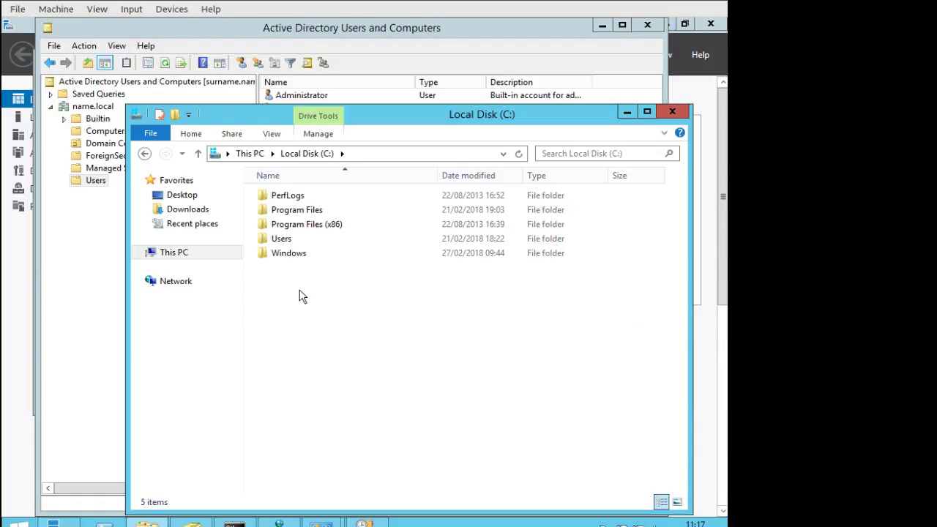
pyautogui.rightClick(299, 291)
pyautogui.moveTo(320, 300)
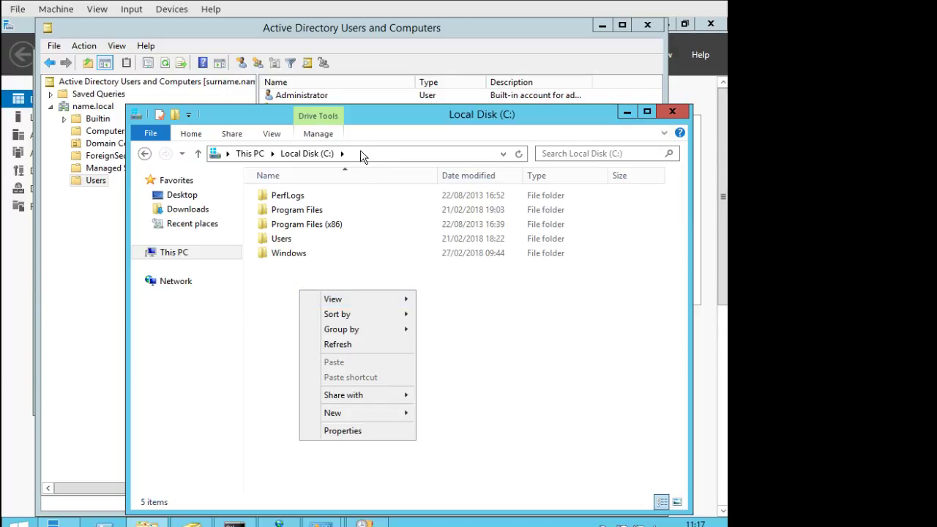
pyautogui.click(235, 524)
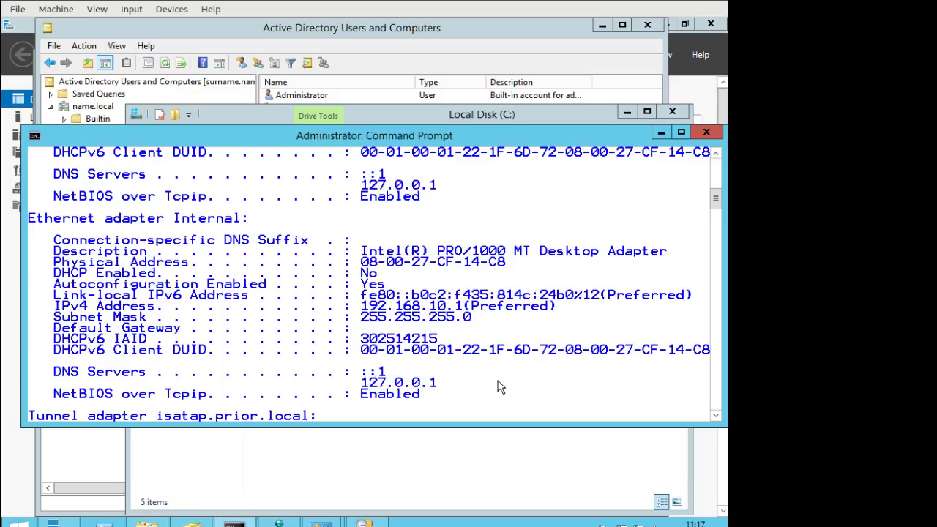
# Run cd in Command Prompt to confirm C:\, then return to the Local Disk (C:) window.
pyautogui.write('cd')
pyautogui.press('Return')
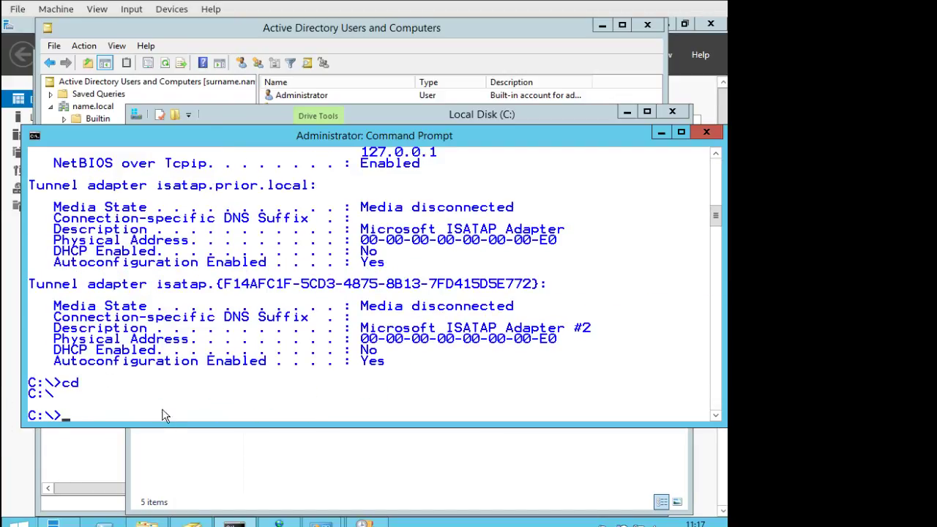
pyautogui.click(210, 447)
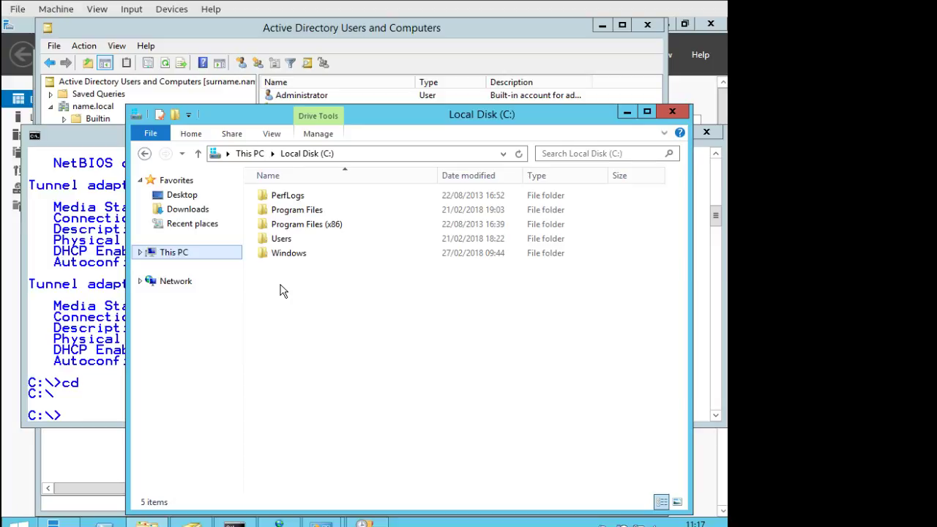
pyautogui.rightClick(280, 289)
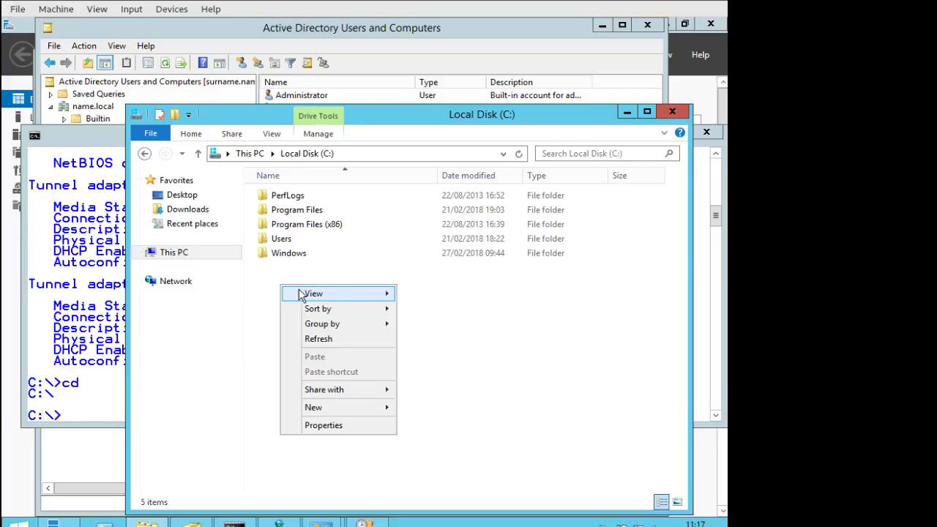
# Create a folder named shares in the root of C: and open it.
pyautogui.moveTo(301, 294)
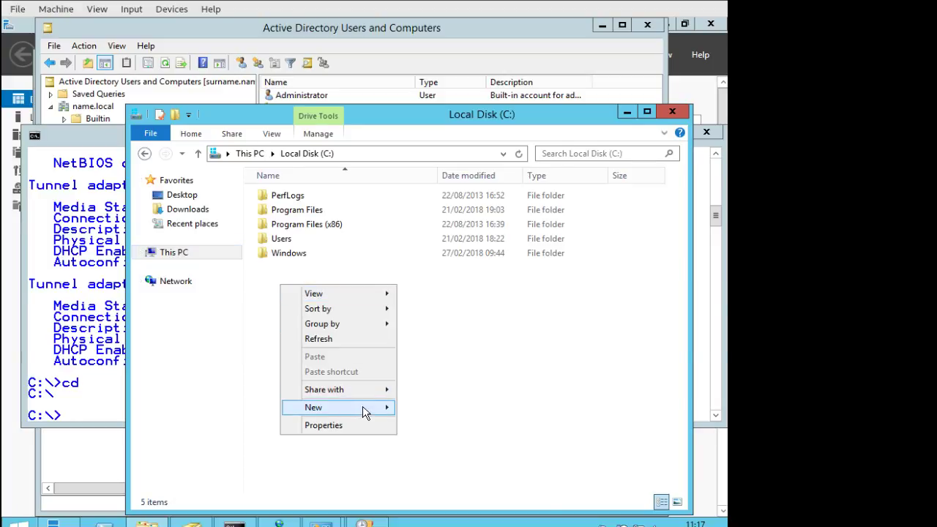
pyautogui.moveTo(366, 408)
pyautogui.click(440, 408)
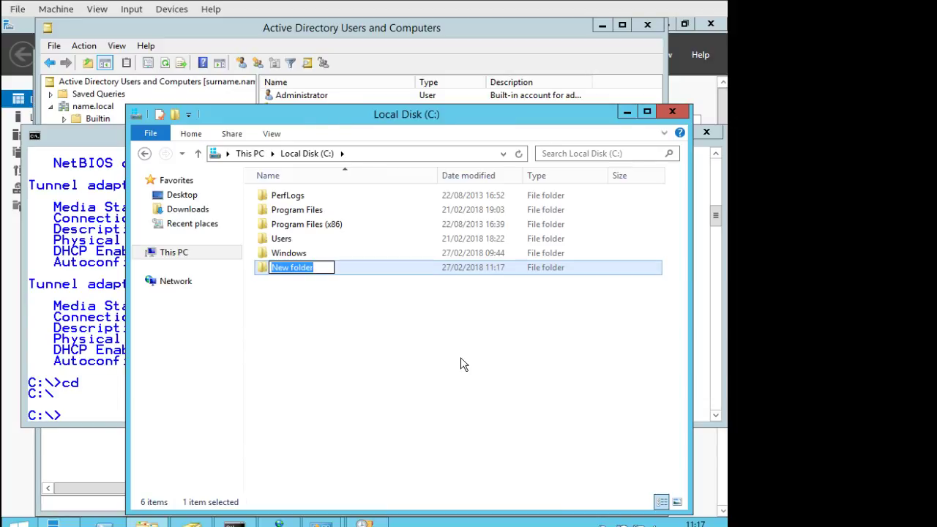
pyautogui.write('shares')
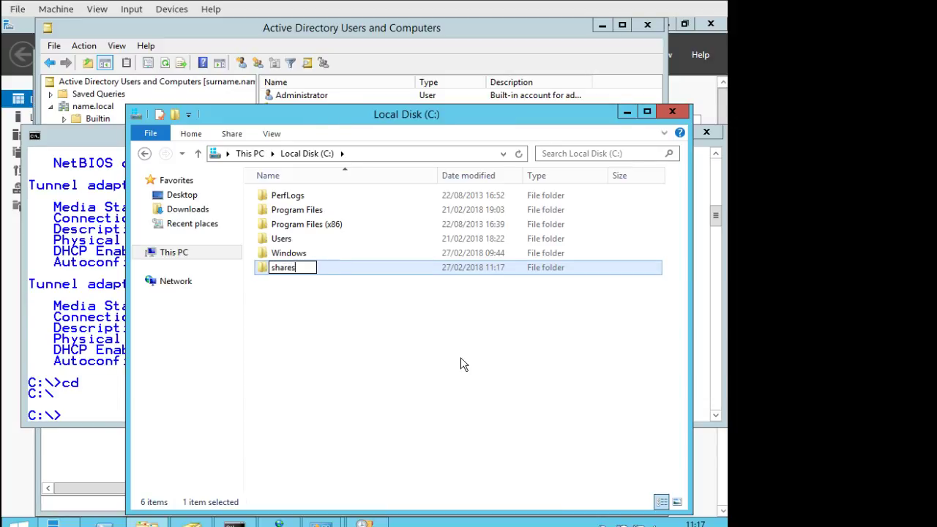
pyautogui.press('Return')
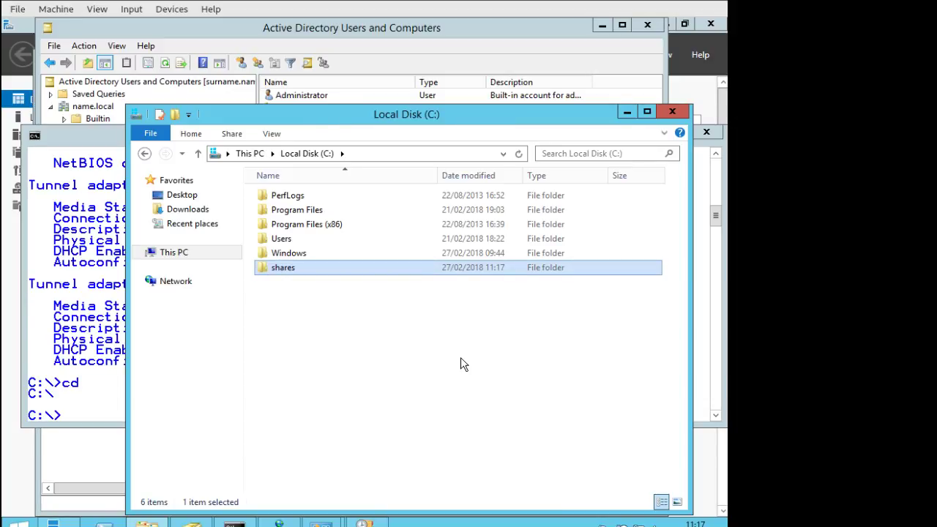
pyautogui.doubleClick(278, 268)
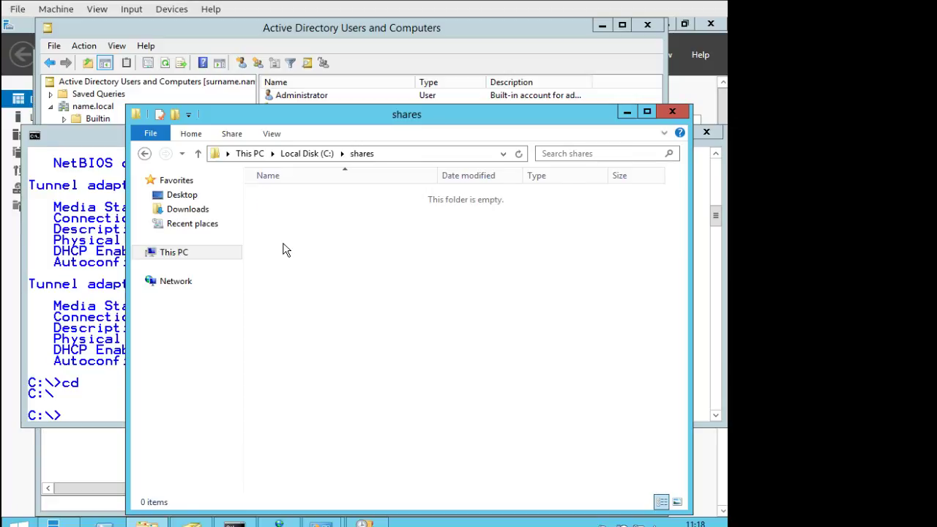
# Create the IT and Sales folders inside shares.
pyautogui.rightClick(284, 239)
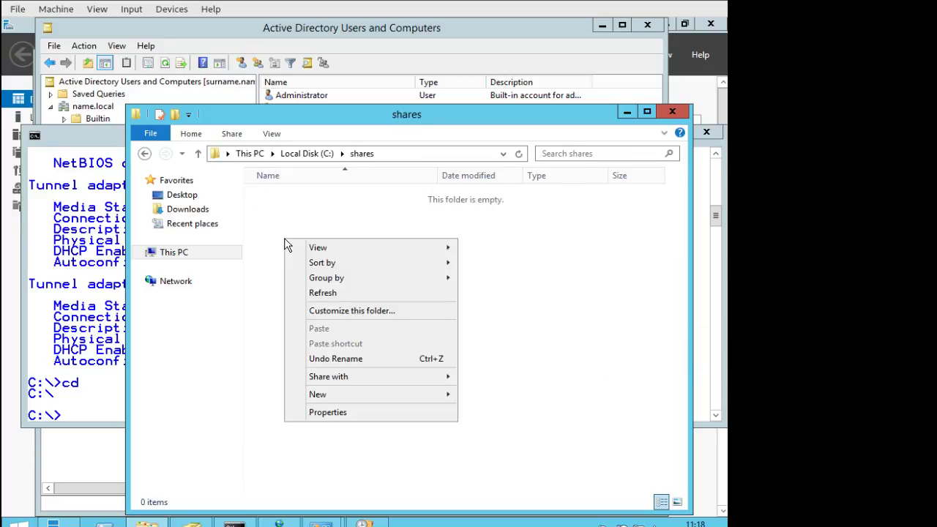
pyautogui.moveTo(404, 400)
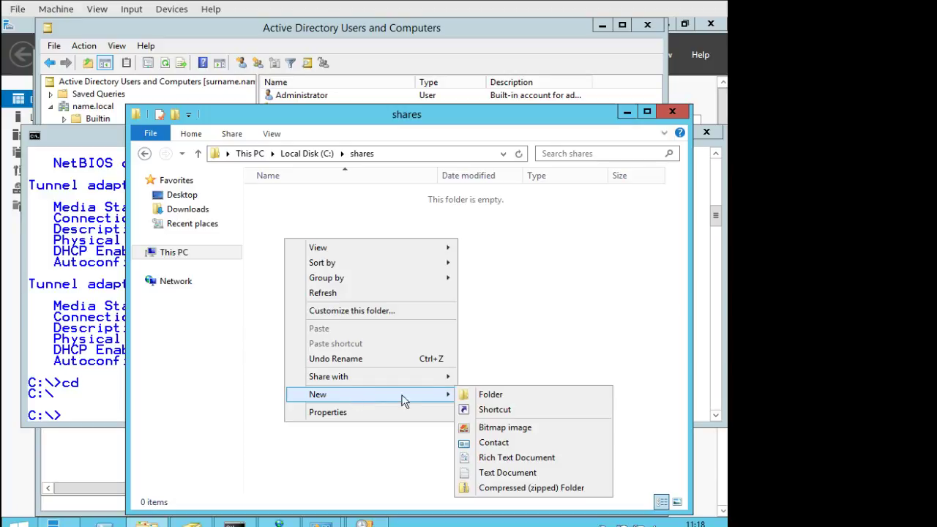
pyautogui.click(503, 396)
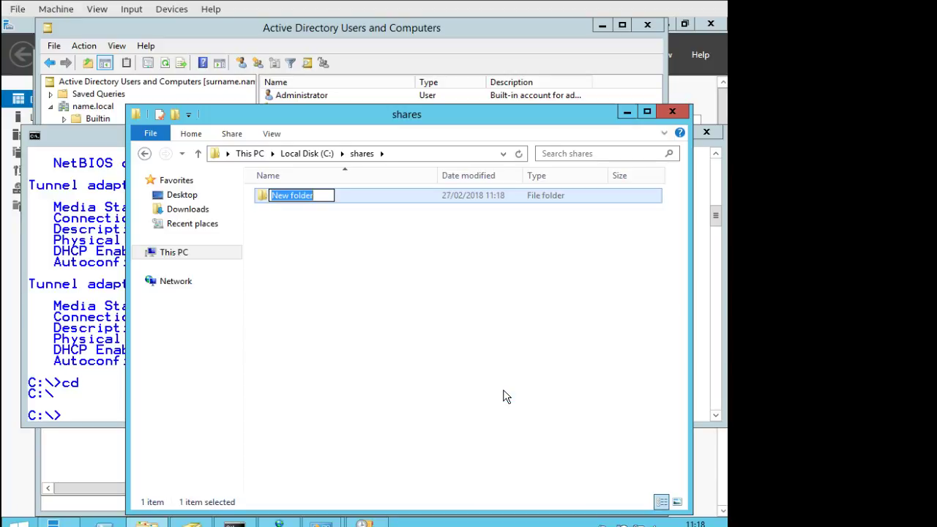
pyautogui.write('IT')
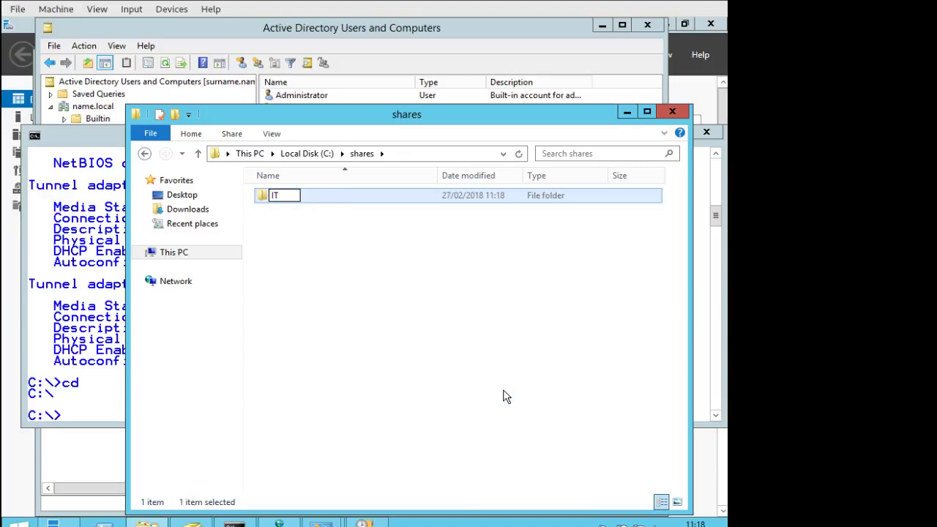
pyautogui.click(316, 269)
pyautogui.rightClick(287, 215)
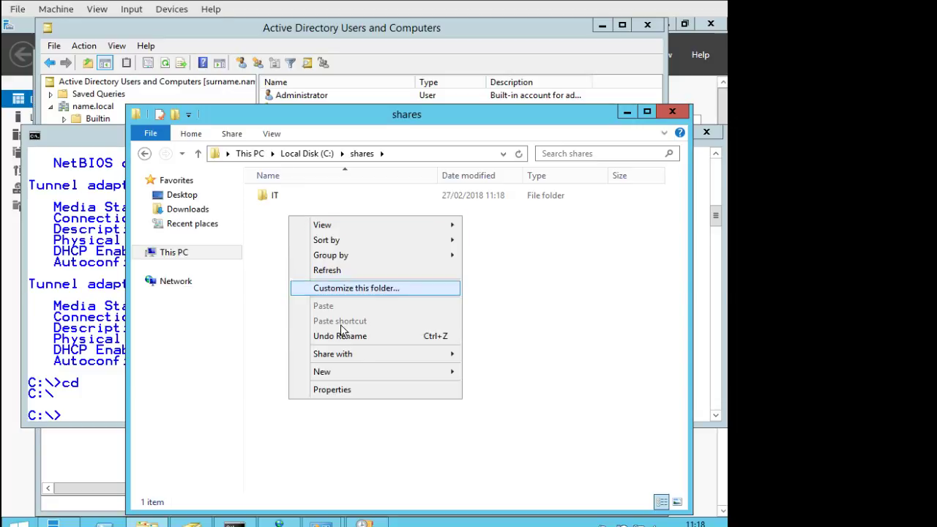
pyautogui.moveTo(363, 370)
pyautogui.click(514, 368)
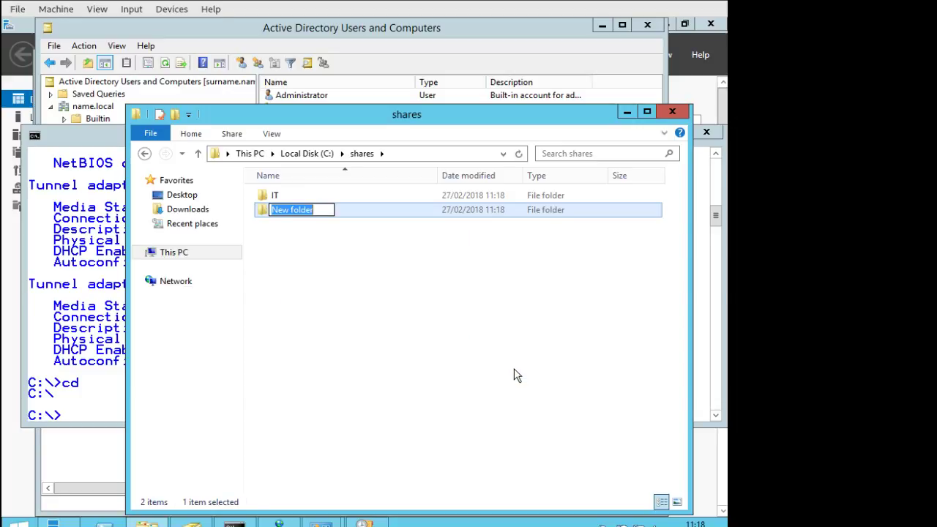
pyautogui.write('Sales')
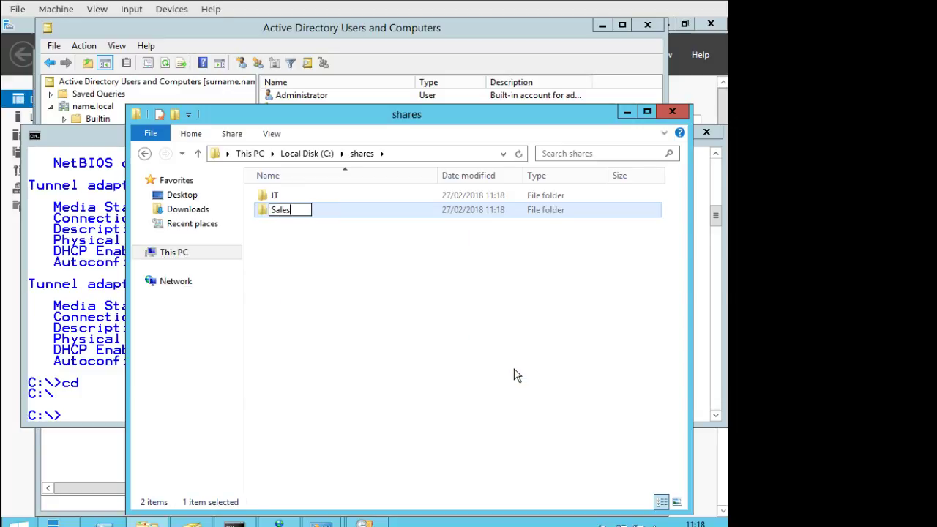
pyautogui.click(299, 263)
# Add an HR folder in shares and shift the window slightly up-left.
pyautogui.rightClick(295, 248)
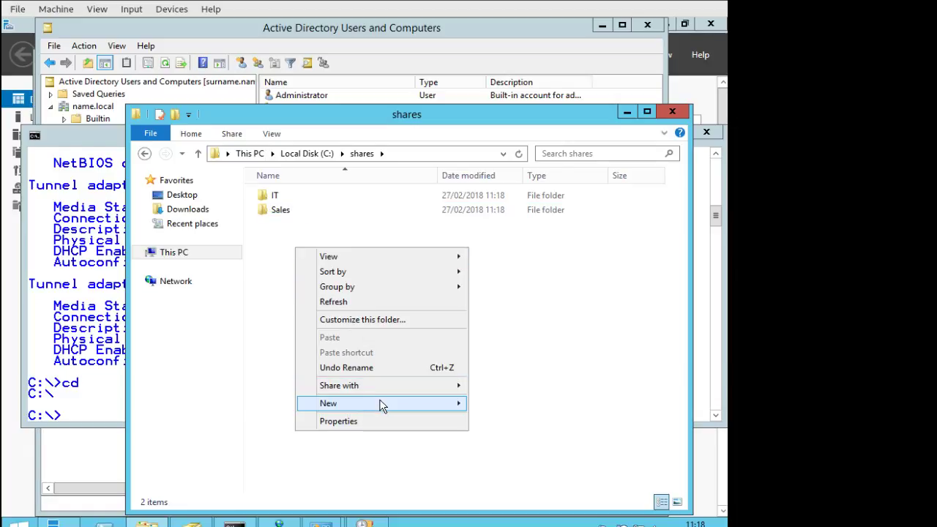
pyautogui.moveTo(381, 404)
pyautogui.click(500, 403)
pyautogui.write('HR')
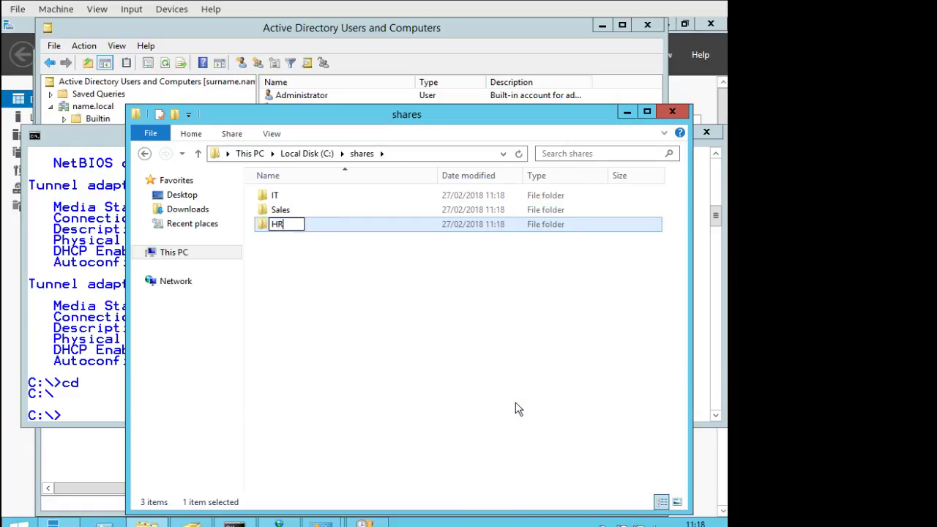
pyautogui.click(325, 309)
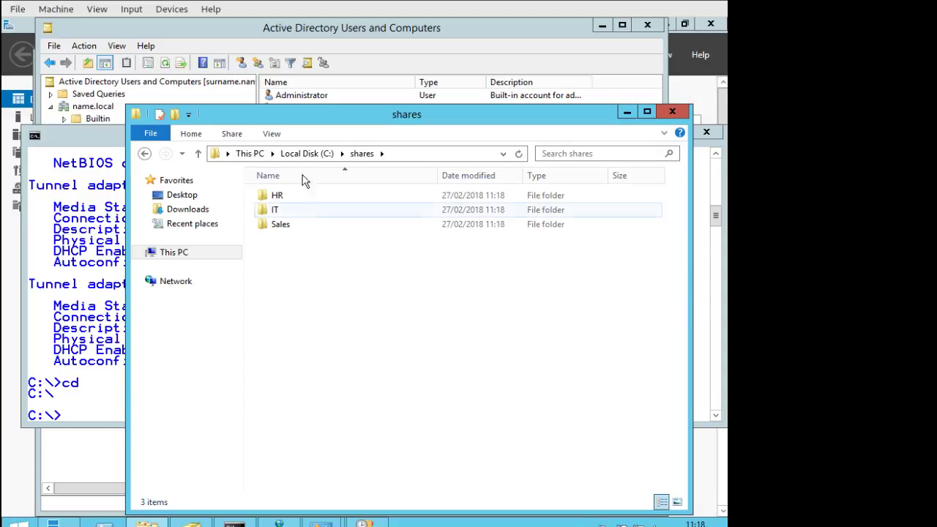
pyautogui.moveTo(313, 115); pyautogui.dragTo(294, 96)
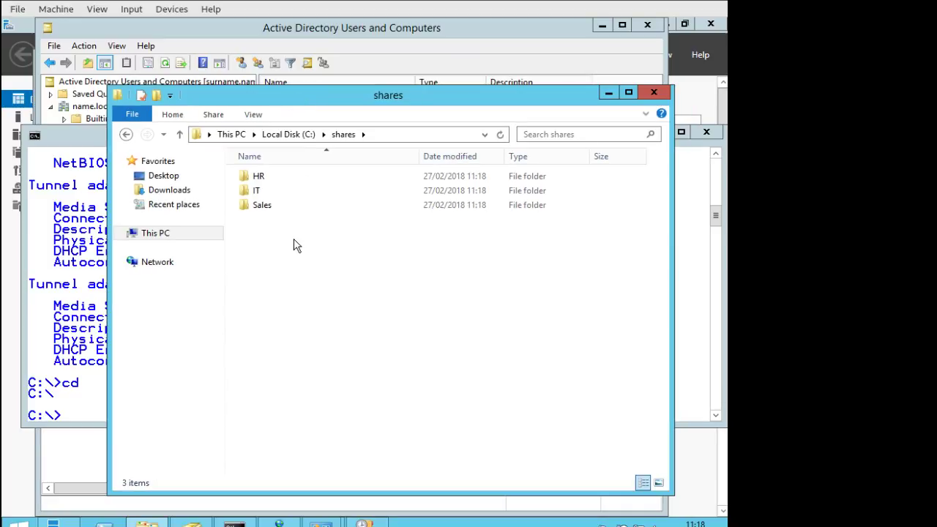
# Share the IT folder with specific people, finding and adding the domain user via Check Names.
pyautogui.rightClick(250, 191)
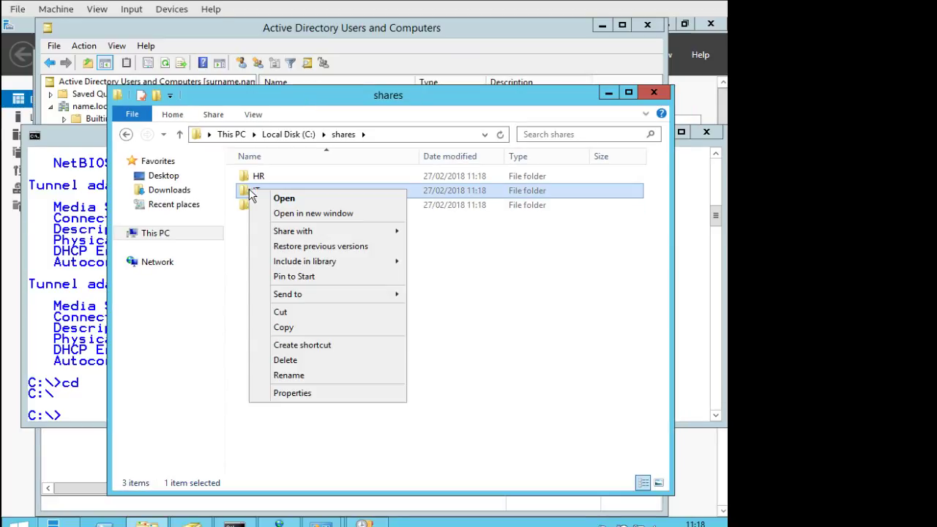
pyautogui.moveTo(302, 235)
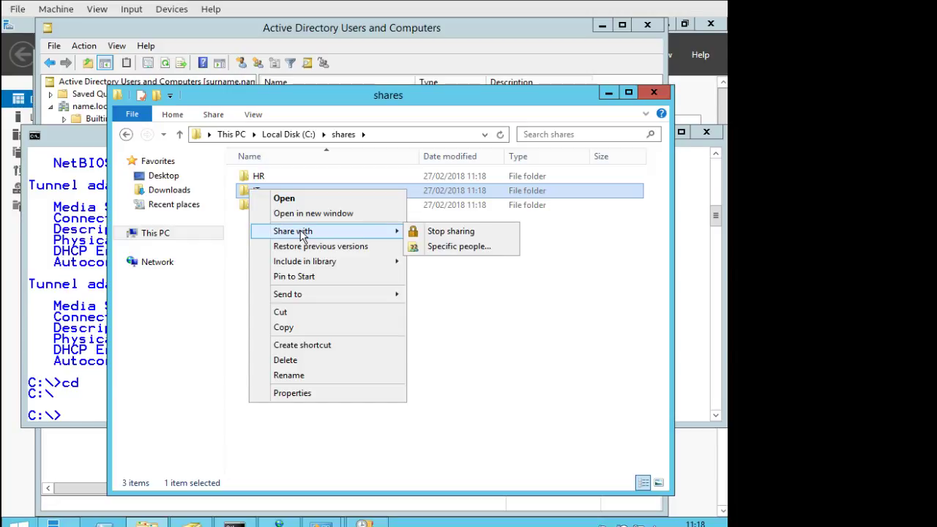
pyautogui.click(460, 247)
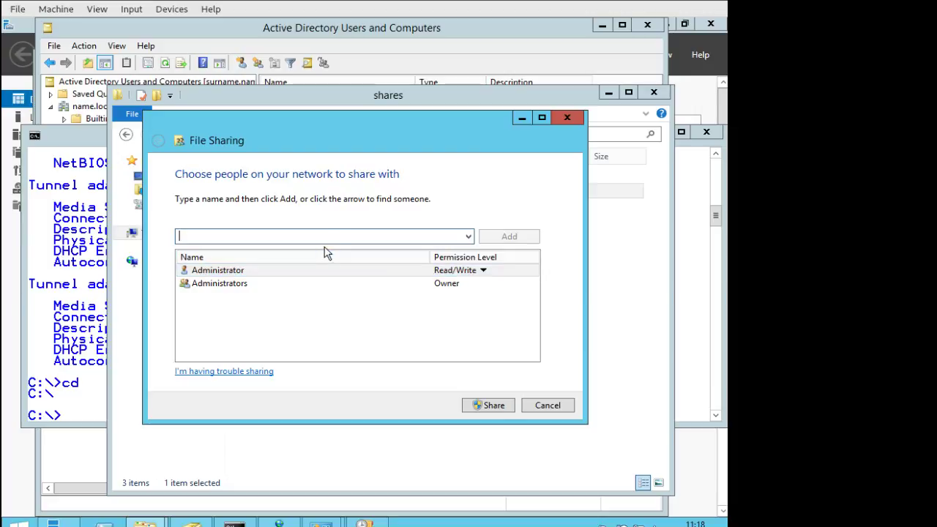
pyautogui.write('pli')
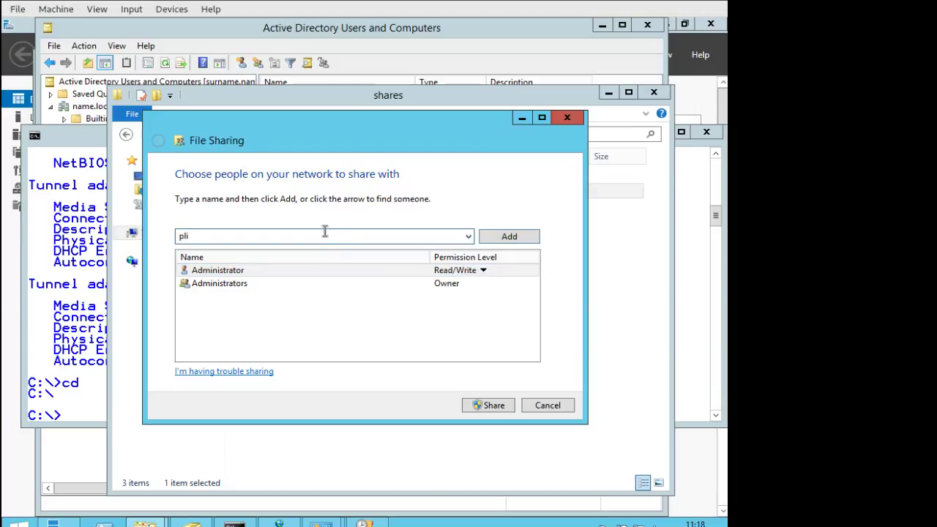
pyautogui.click(496, 241)
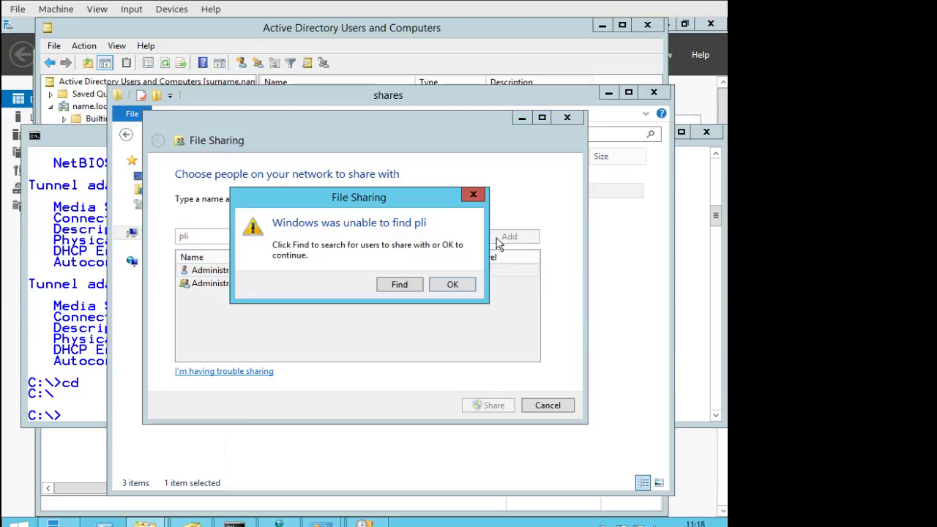
pyautogui.click(398, 284)
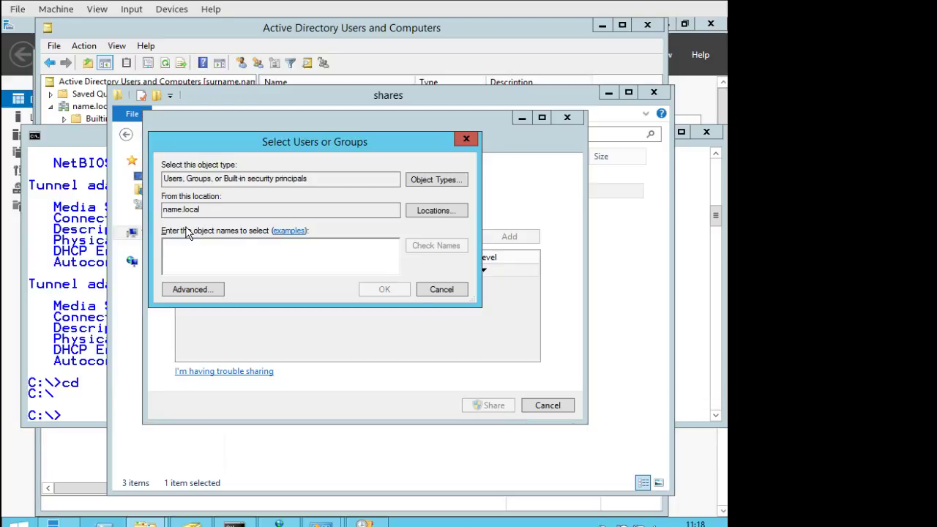
pyautogui.write('pli')
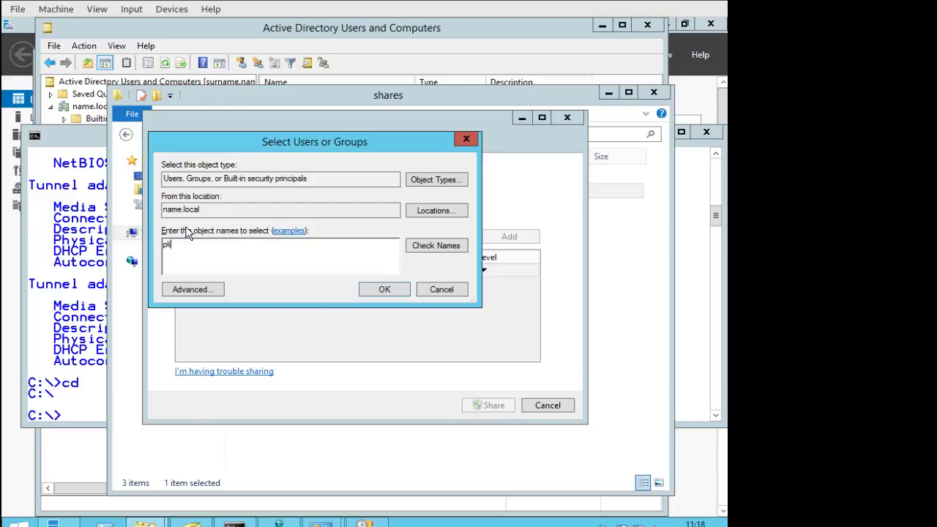
pyautogui.click(454, 247)
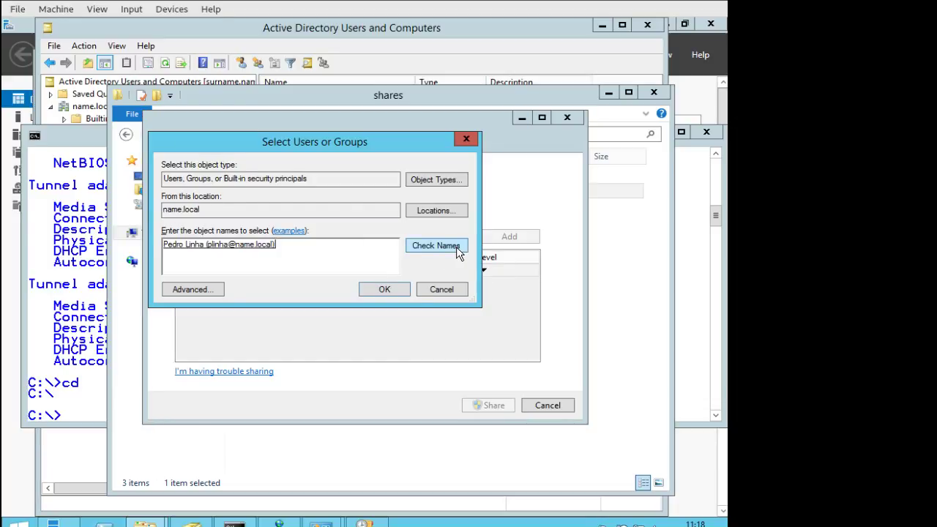
pyautogui.click(403, 289)
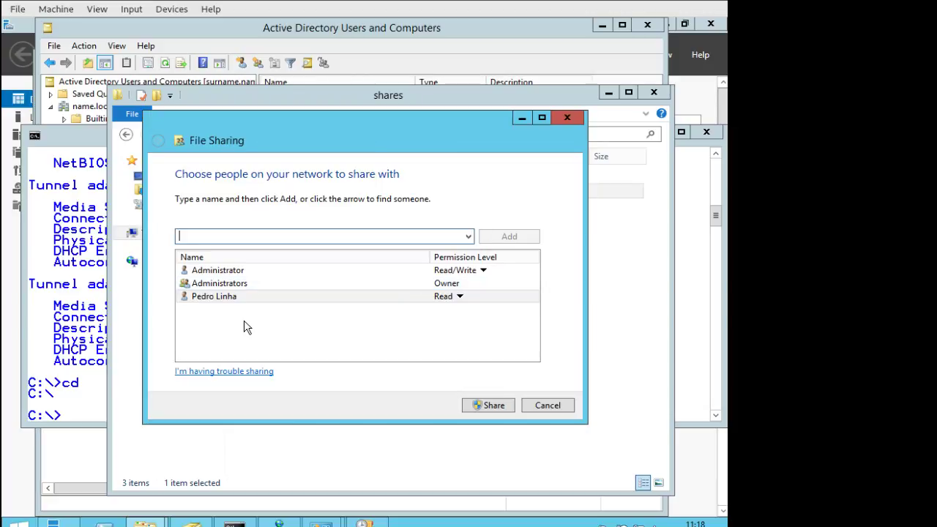
# Give the added user Read/Write permission on the IT share.
pyautogui.click(461, 297)
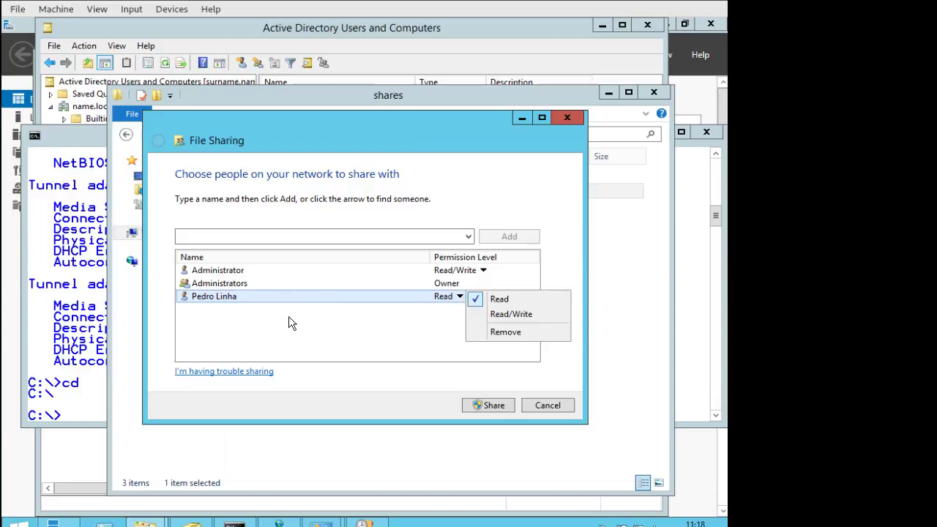
pyautogui.click(271, 311)
pyautogui.click(445, 300)
pyautogui.click(514, 313)
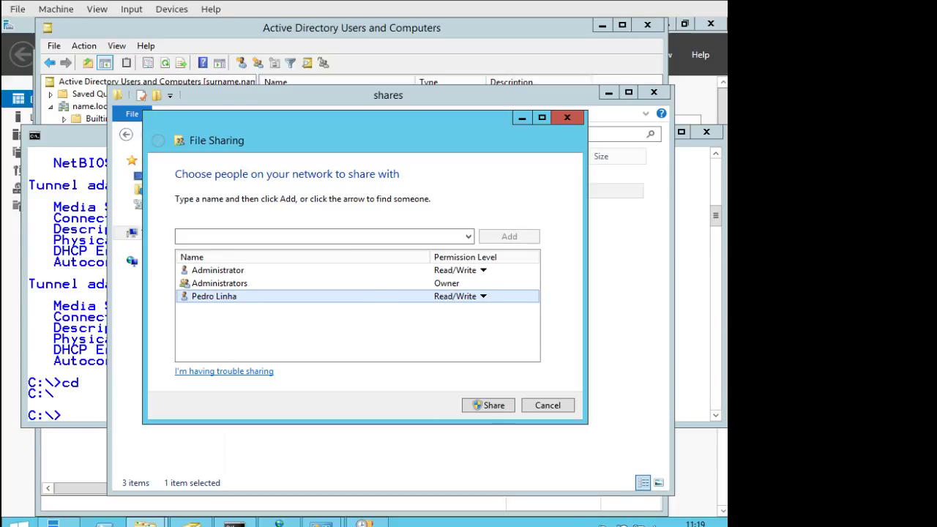
pyautogui.hotkey('alt', 'Tab')
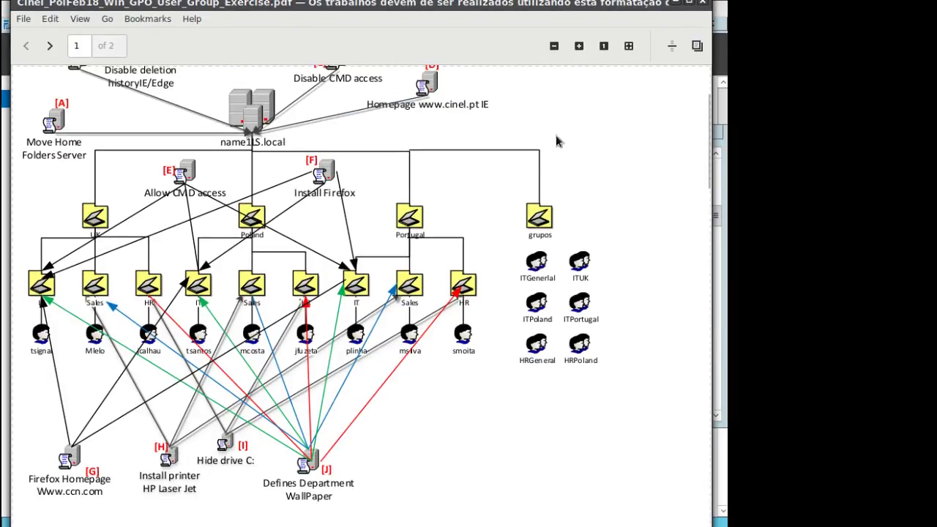
pyautogui.click(675, 3)
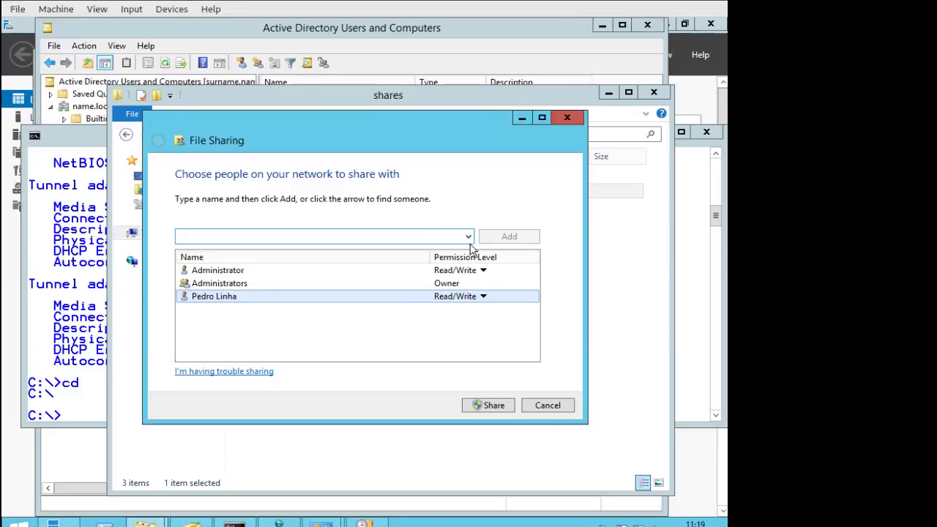
# Add the second domain user 'tsa' to the File Sharing list via a directory search.
pyautogui.click(434, 235)
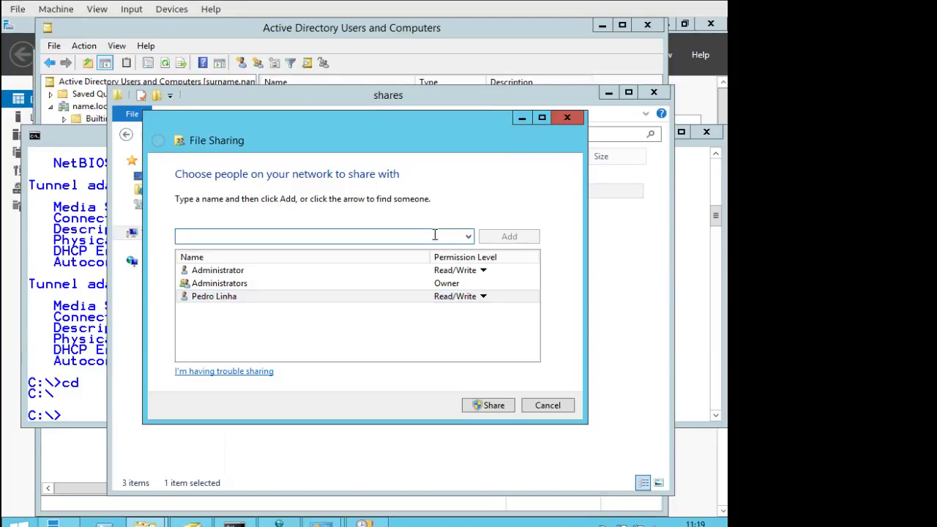
pyautogui.write('tsant')
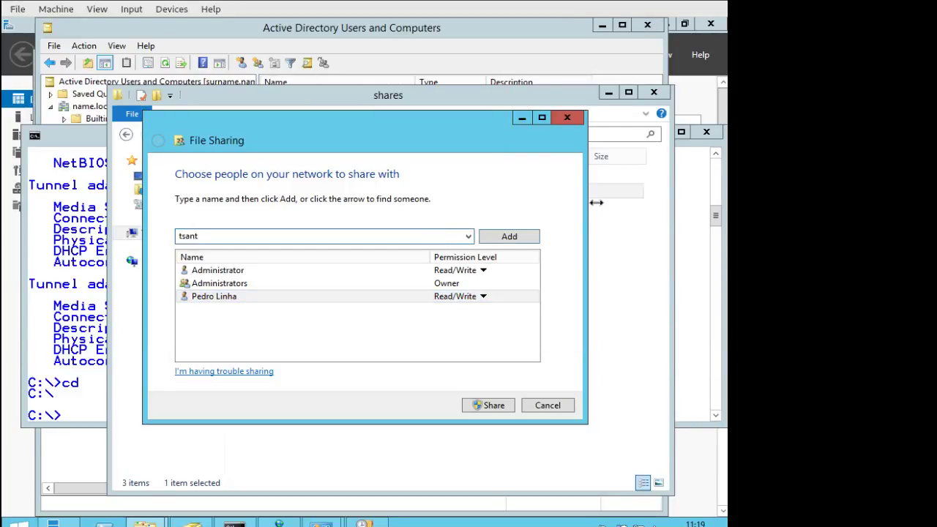
pyautogui.click(533, 237)
pyautogui.click(401, 285)
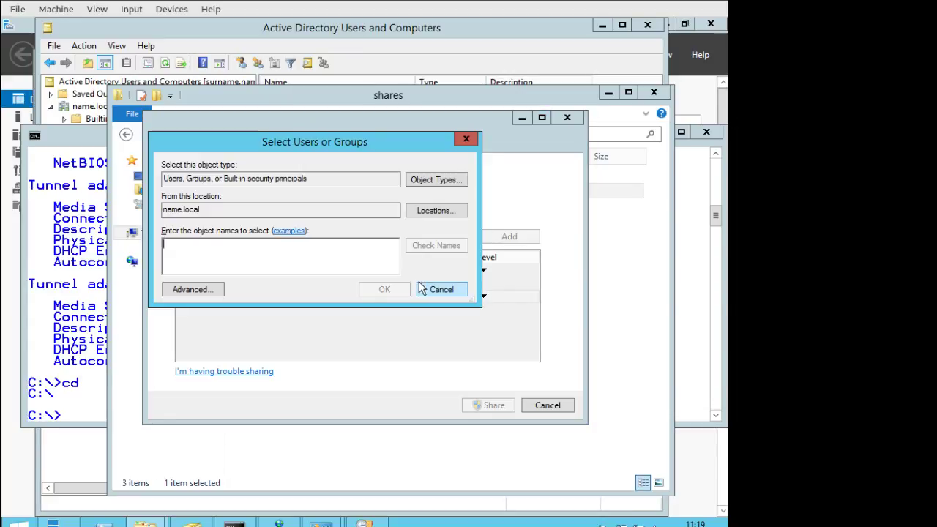
pyautogui.write('tsant')
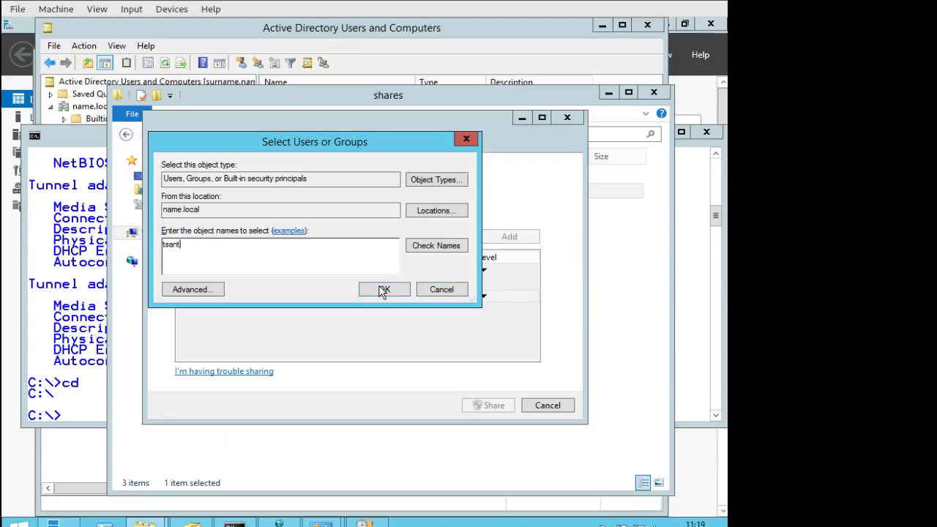
pyautogui.click(460, 248)
pyautogui.click(401, 290)
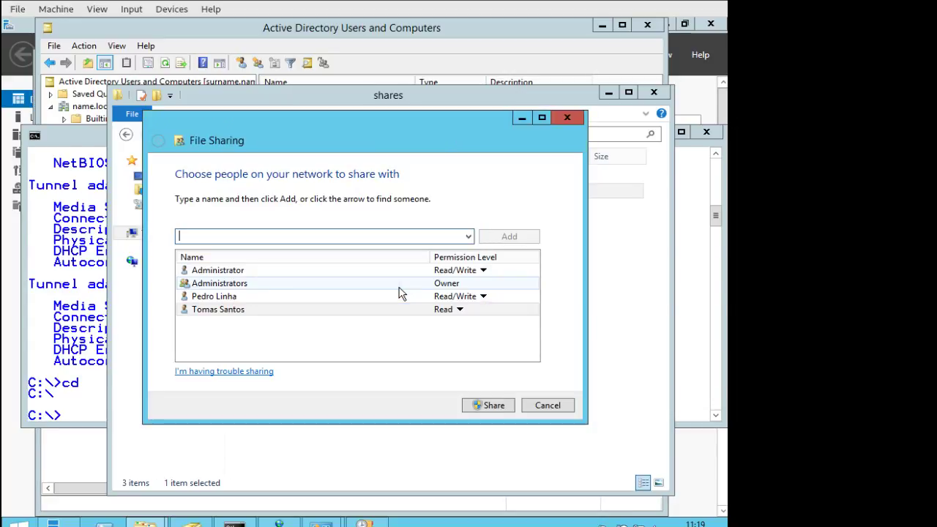
# Give the second user Read/Write permission, then close File Sharing without sharing.
pyautogui.click(460, 309)
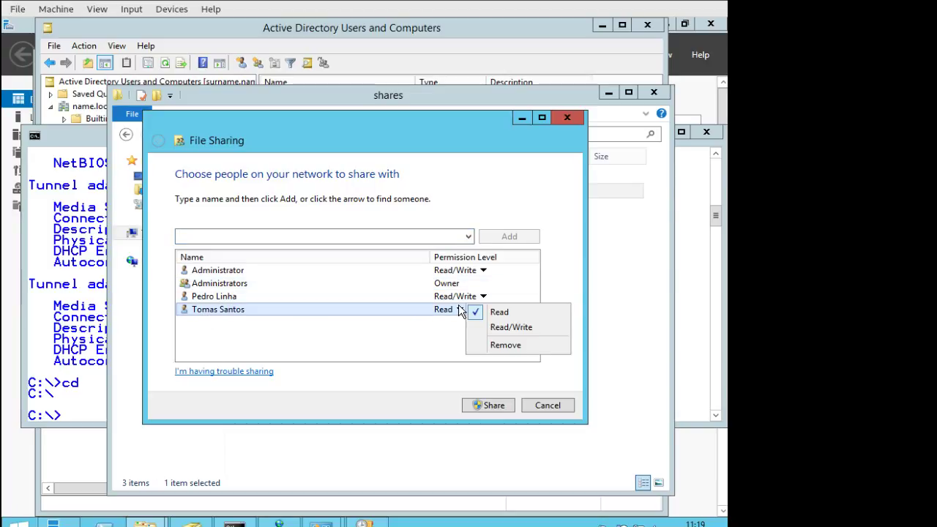
pyautogui.click(524, 328)
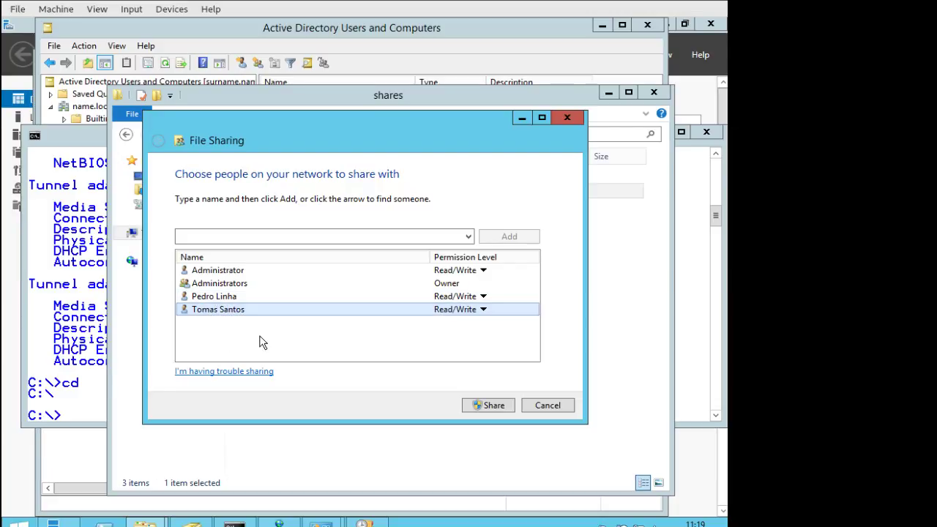
pyautogui.click(547, 404)
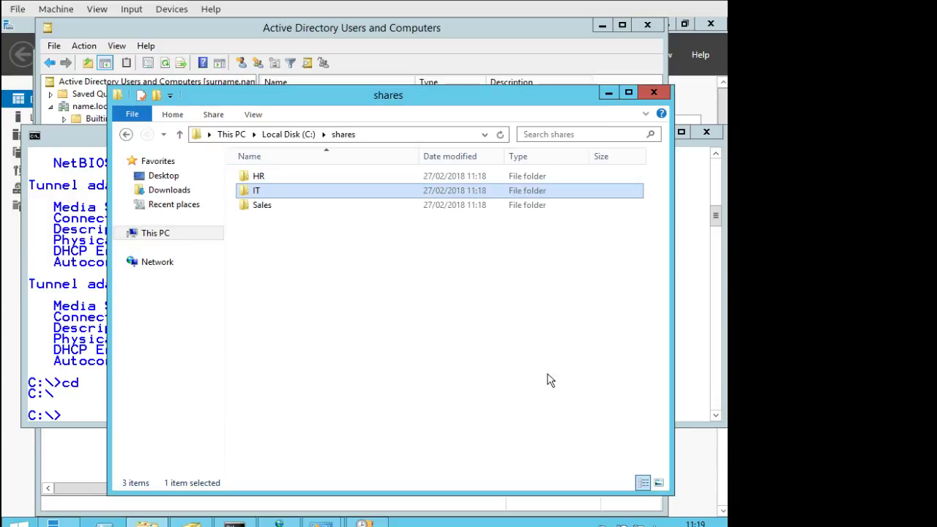
# Create a Global Security group named IT in name.local's Users container.
pyautogui.click(606, 93)
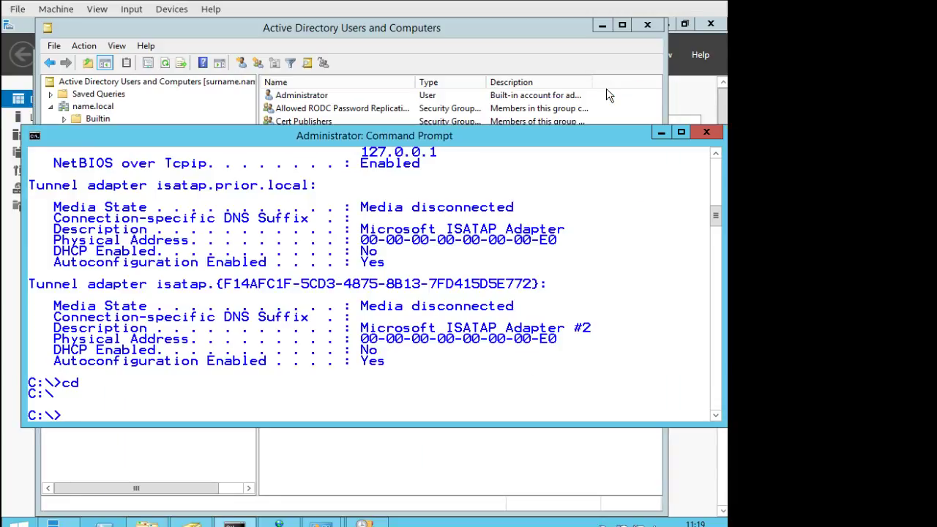
pyautogui.click(408, 445)
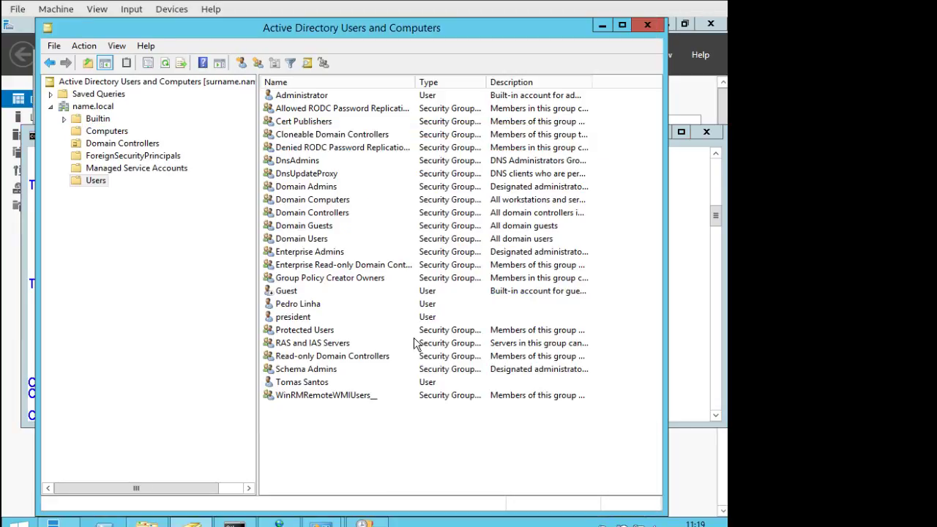
pyautogui.click(258, 65)
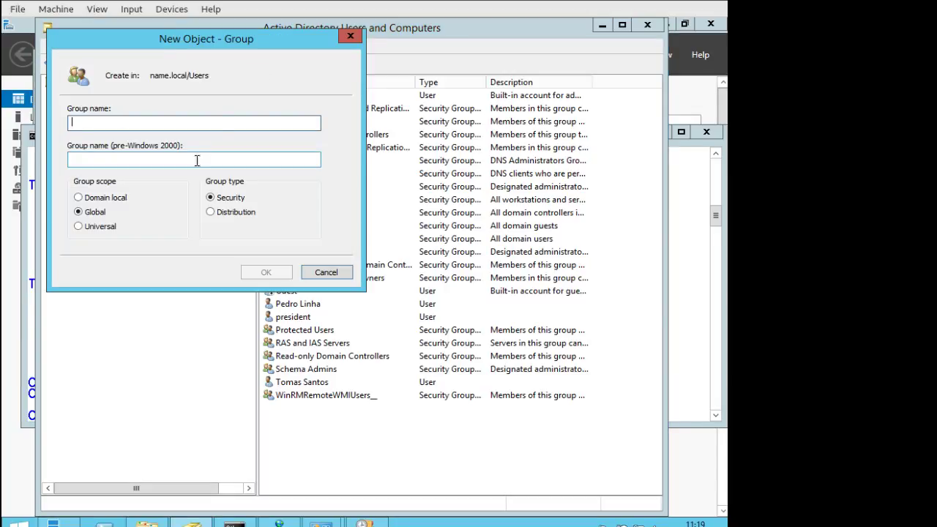
pyautogui.write('IT')
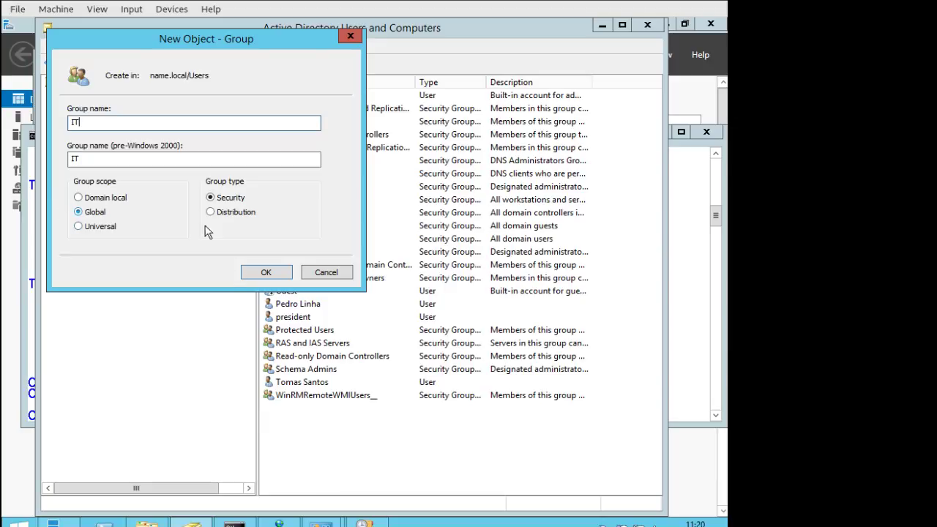
pyautogui.click(274, 272)
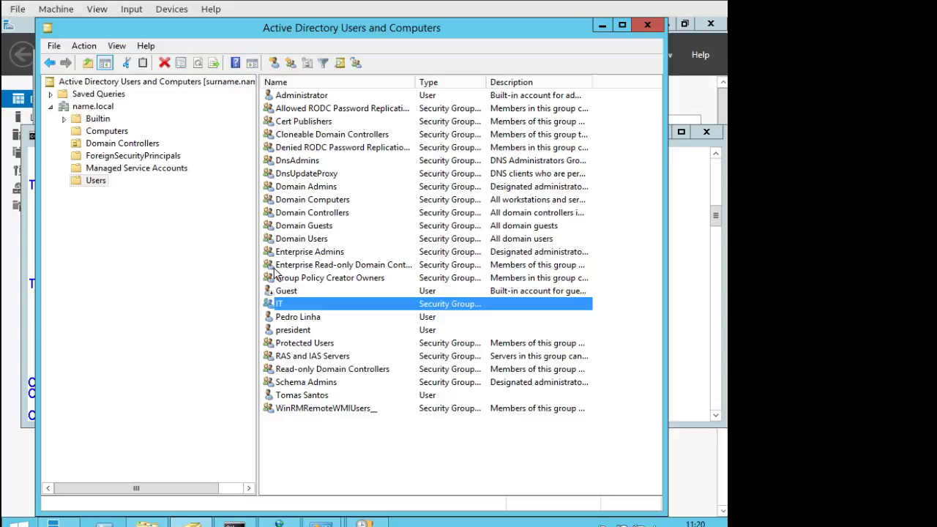
# Review the IT group's Members and Member Of tabs in its properties.
pyautogui.rightClick(284, 307)
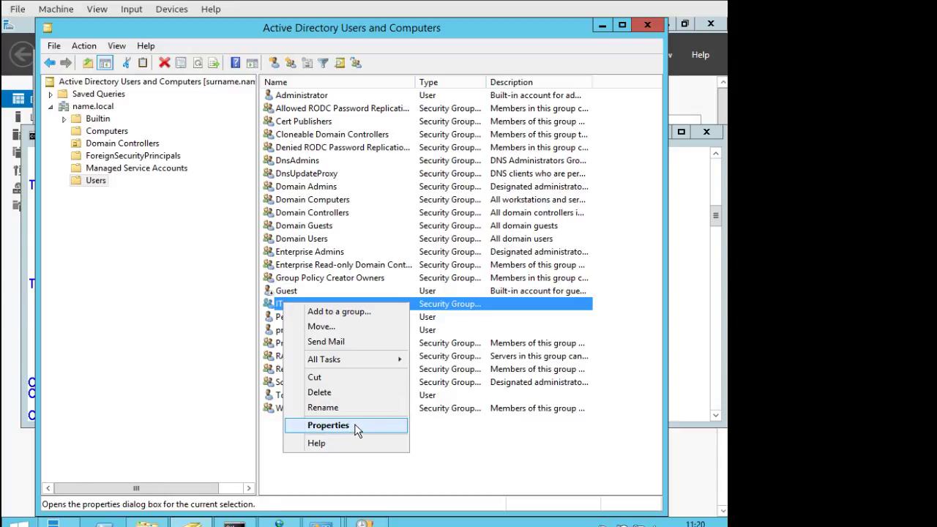
pyautogui.click(357, 427)
pyautogui.click(135, 110)
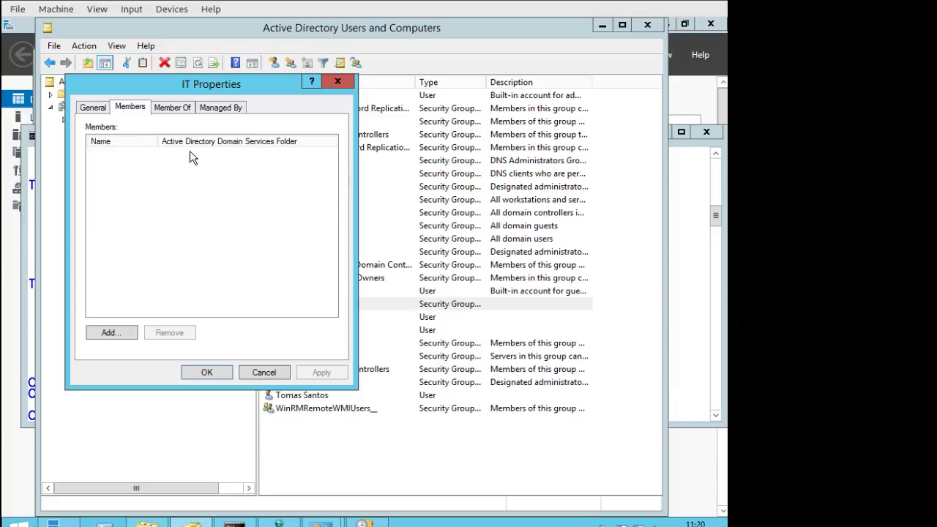
pyautogui.click(169, 109)
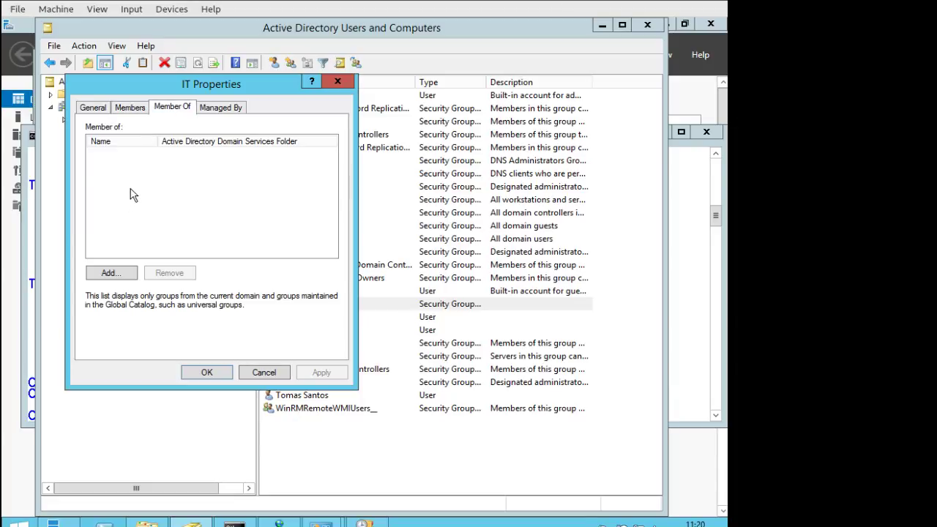
pyautogui.click(93, 108)
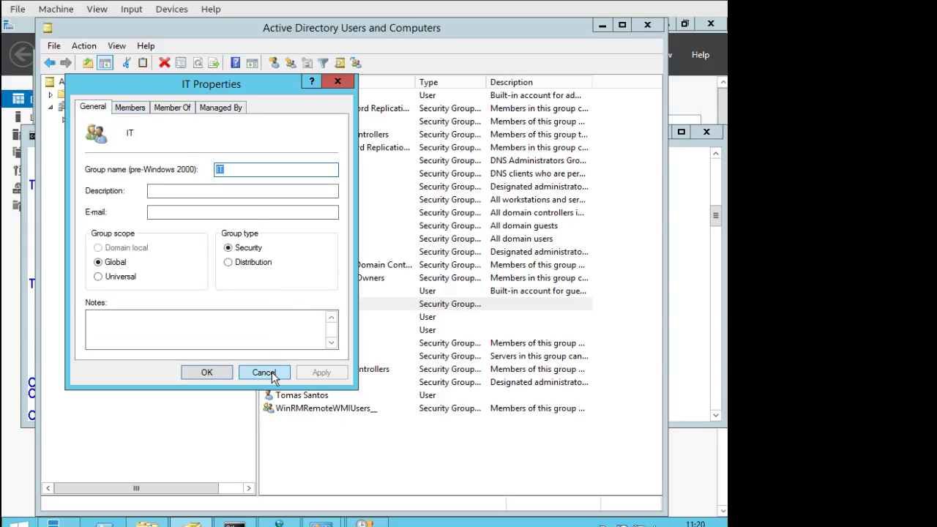
pyautogui.click(271, 376)
# Add the user account to the IT group from its Member Of tab.
pyautogui.rightClick(296, 319)
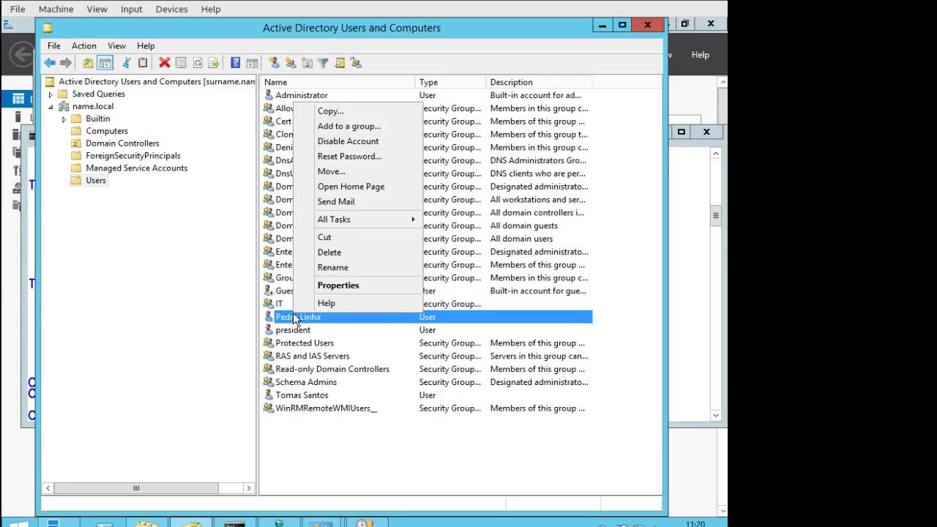
pyautogui.click(349, 287)
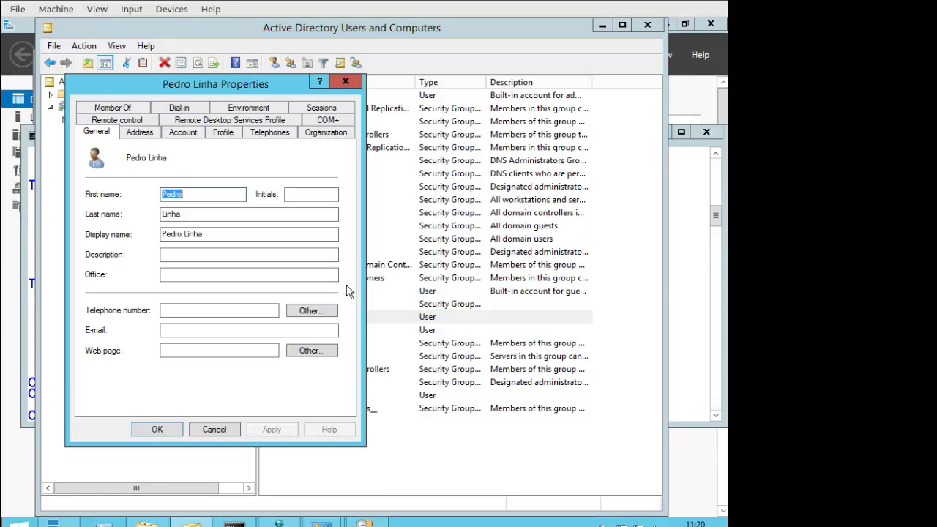
pyautogui.click(126, 110)
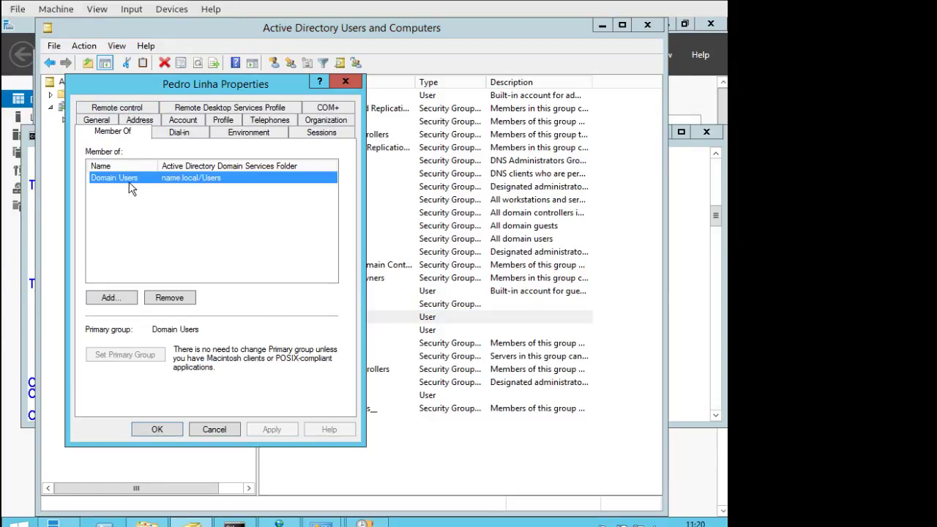
pyautogui.click(121, 299)
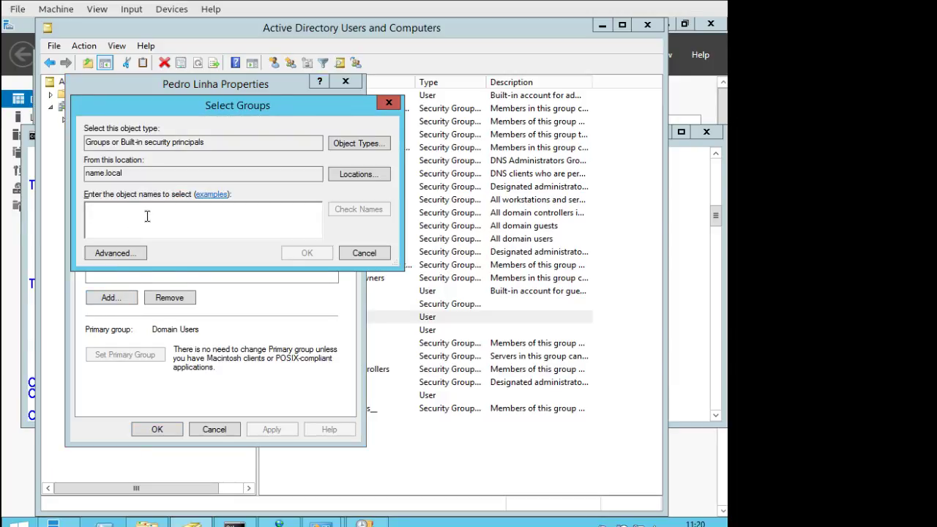
pyautogui.write('it')
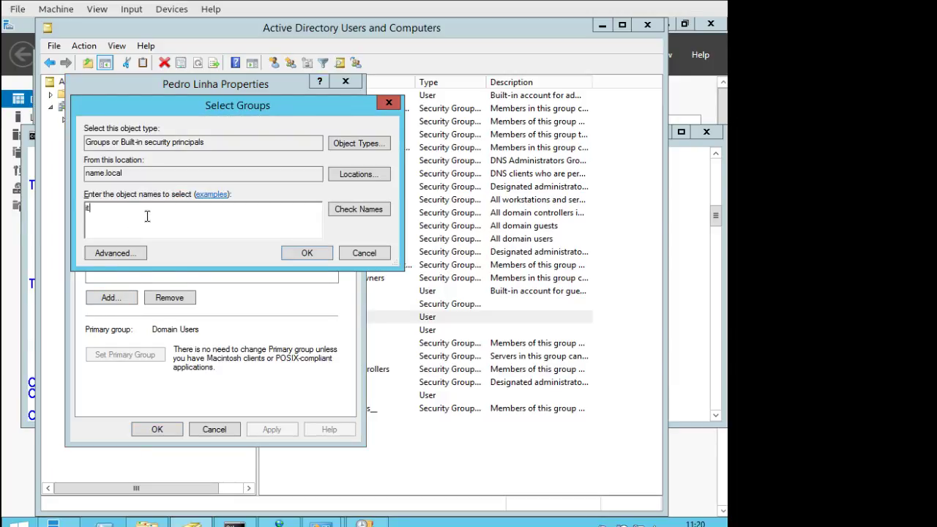
pyautogui.click(349, 213)
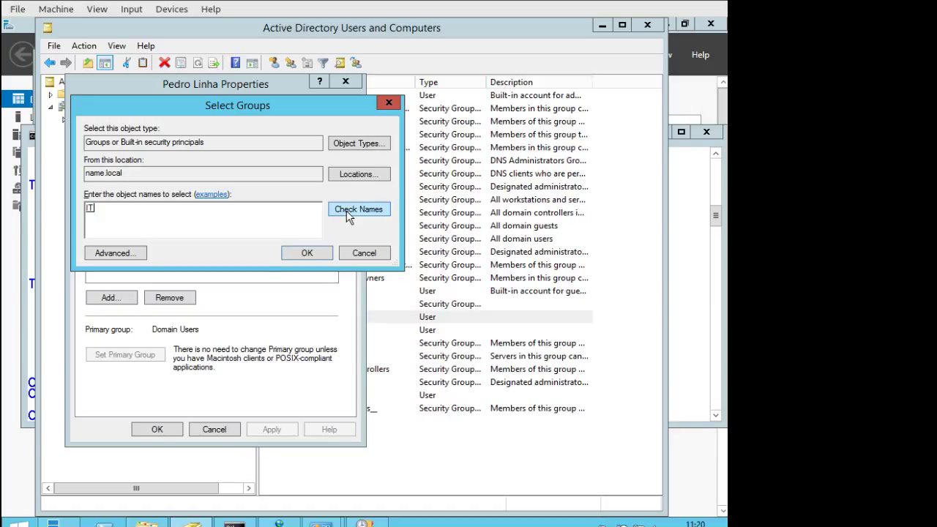
pyautogui.click(292, 254)
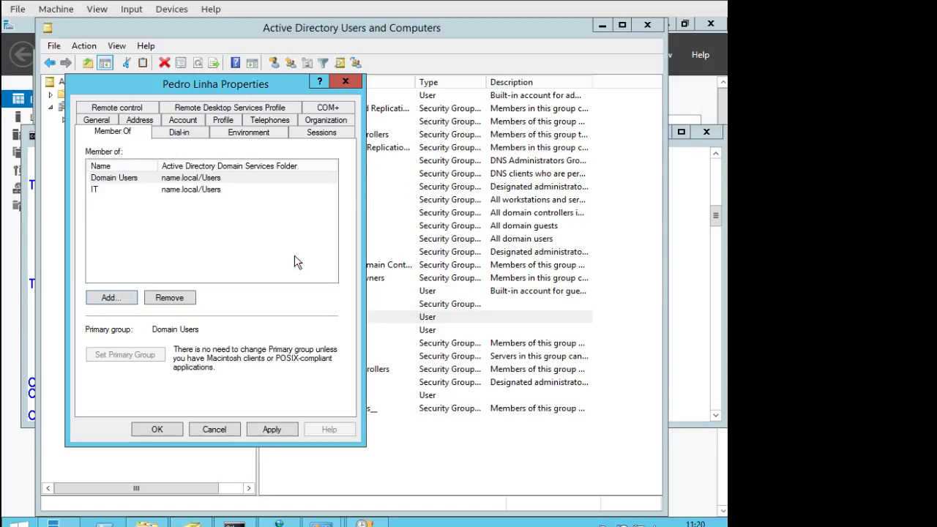
pyautogui.click(167, 430)
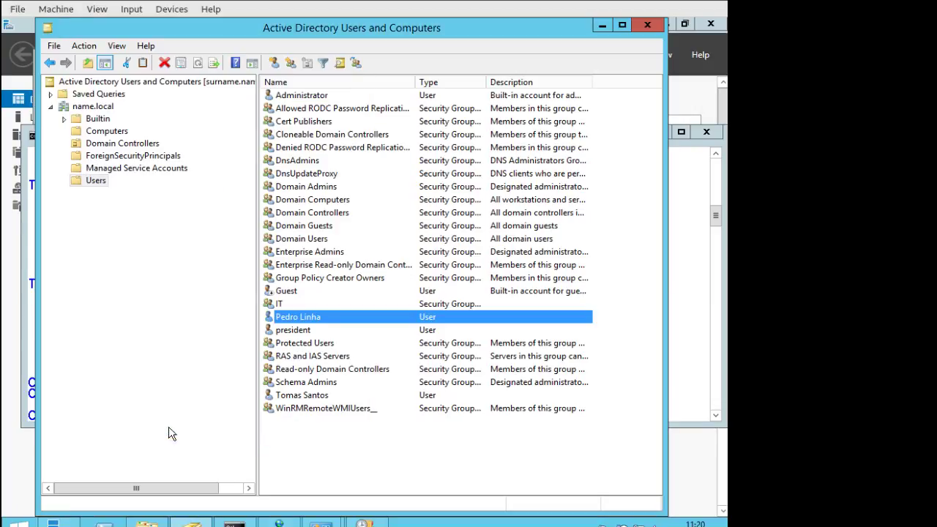
# Verify the user now belongs to IT and Domain Users.
pyautogui.rightClick(314, 319)
pyautogui.click(360, 289)
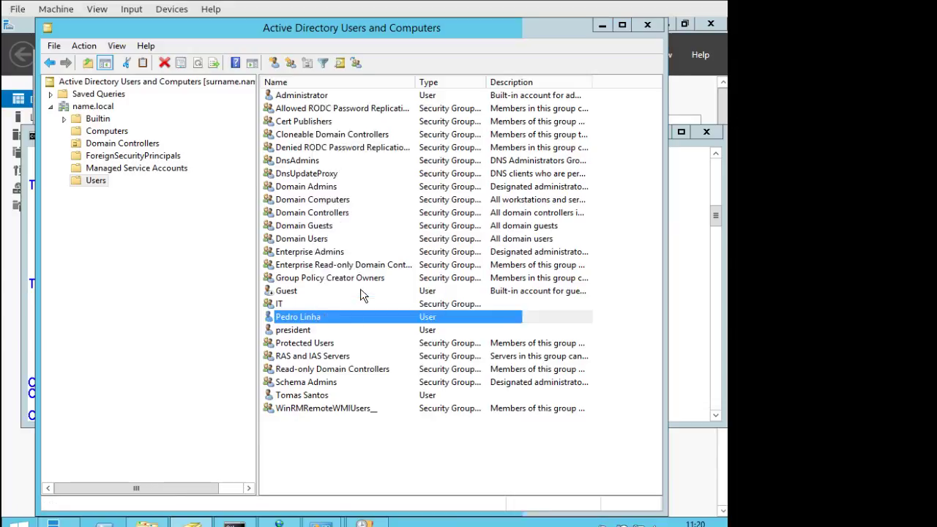
pyautogui.click(113, 107)
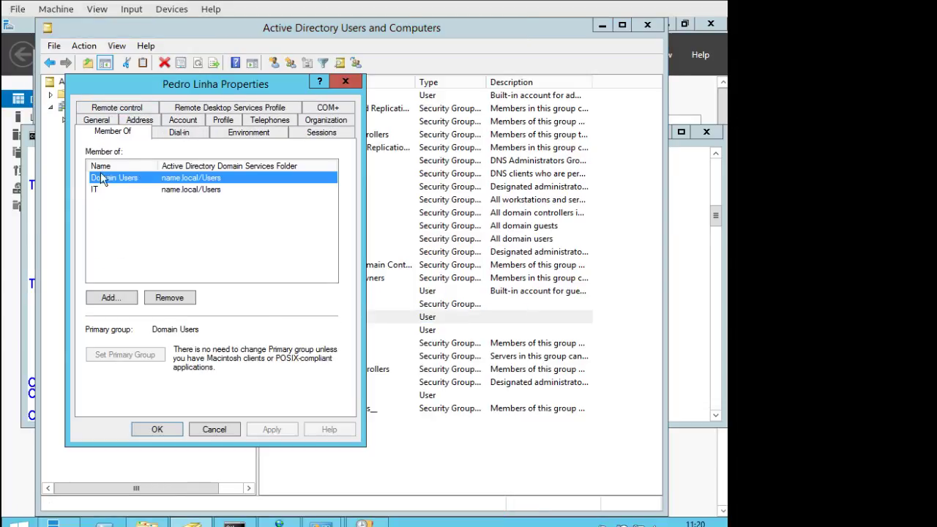
pyautogui.click(235, 430)
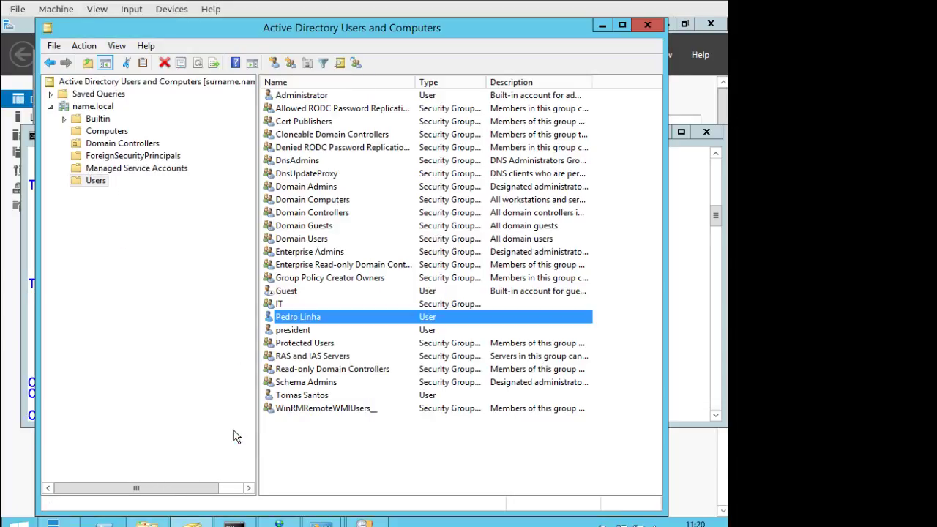
# Add a second user (name starting 't') to the IT group's members, giving it two members.
pyautogui.rightClick(284, 306)
pyautogui.click(322, 424)
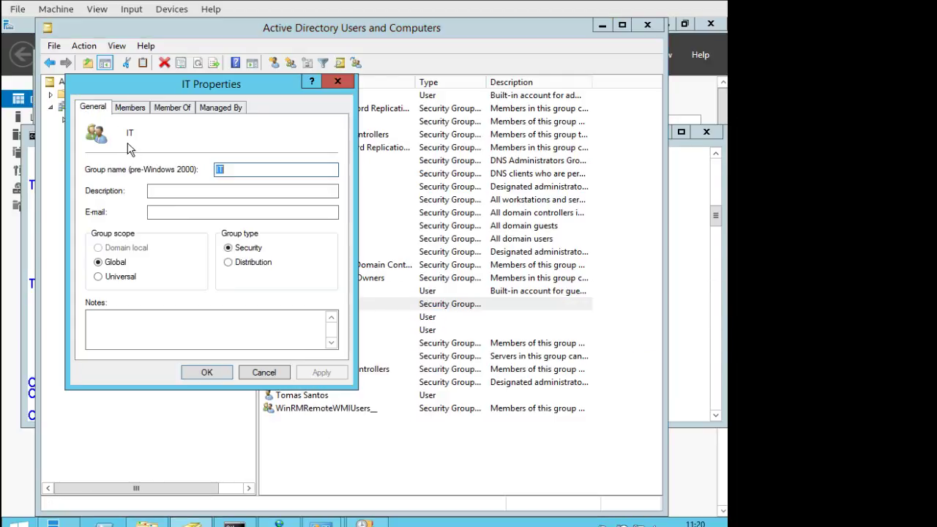
pyautogui.click(139, 110)
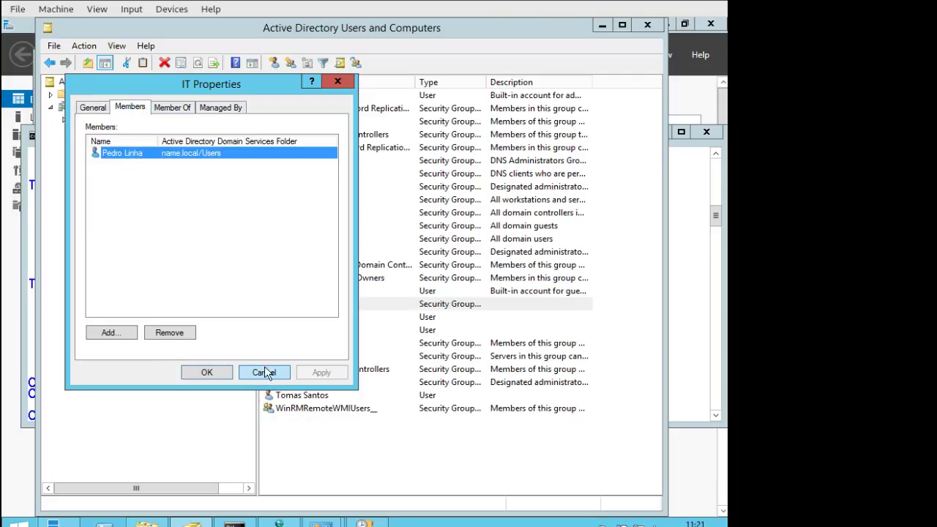
pyautogui.click(110, 333)
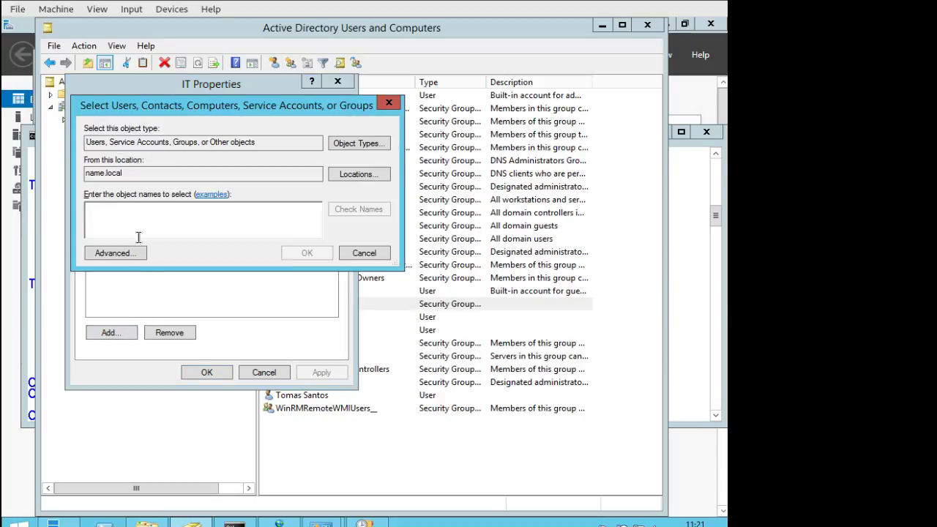
pyautogui.write('tsa')
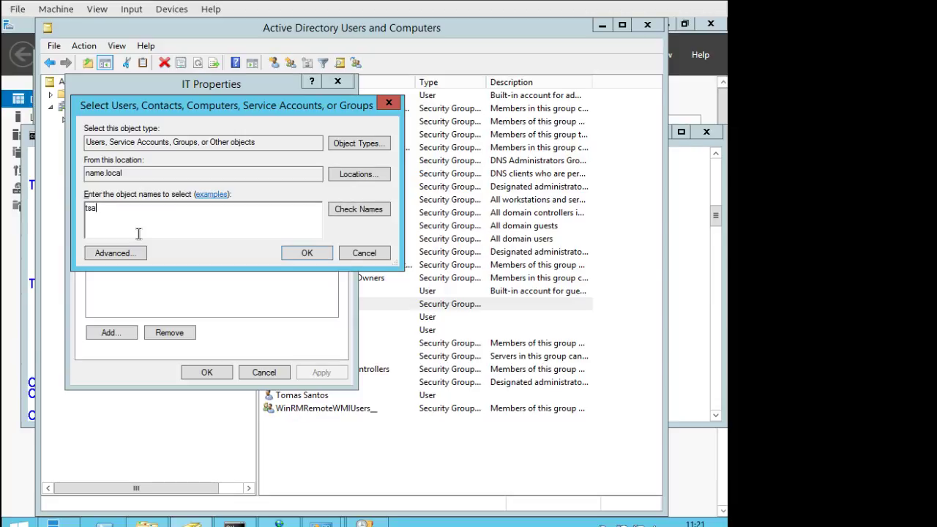
pyautogui.click(353, 211)
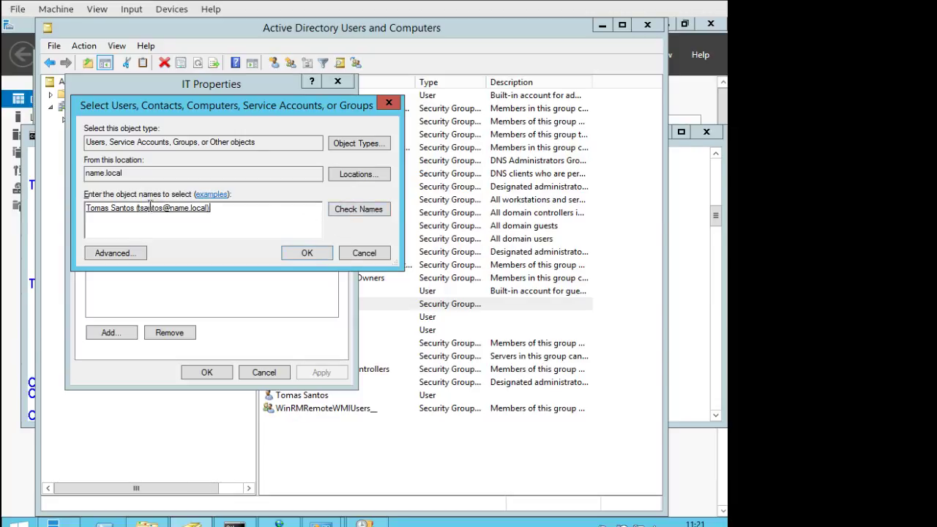
pyautogui.click(289, 254)
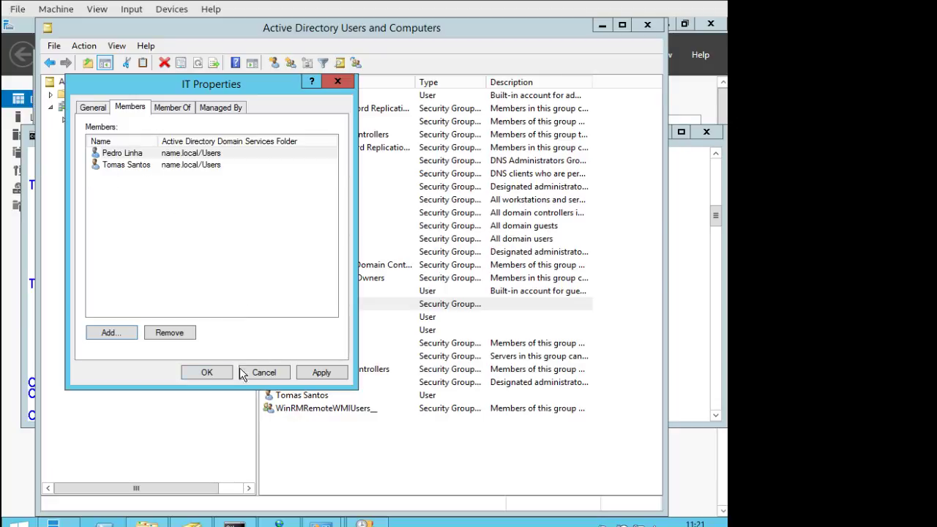
pyautogui.click(208, 372)
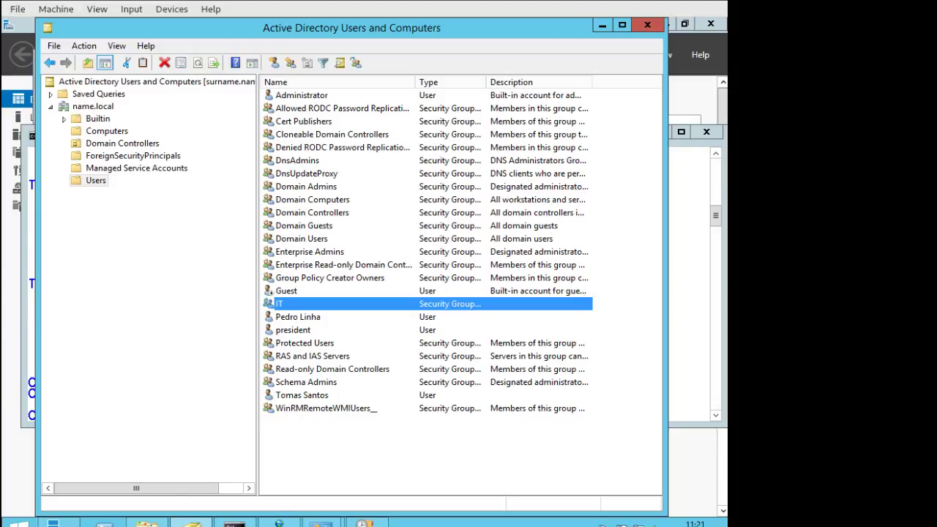
pyautogui.hotkey('alt', 'Tab')
pyautogui.scroll(-5, 440, 307)
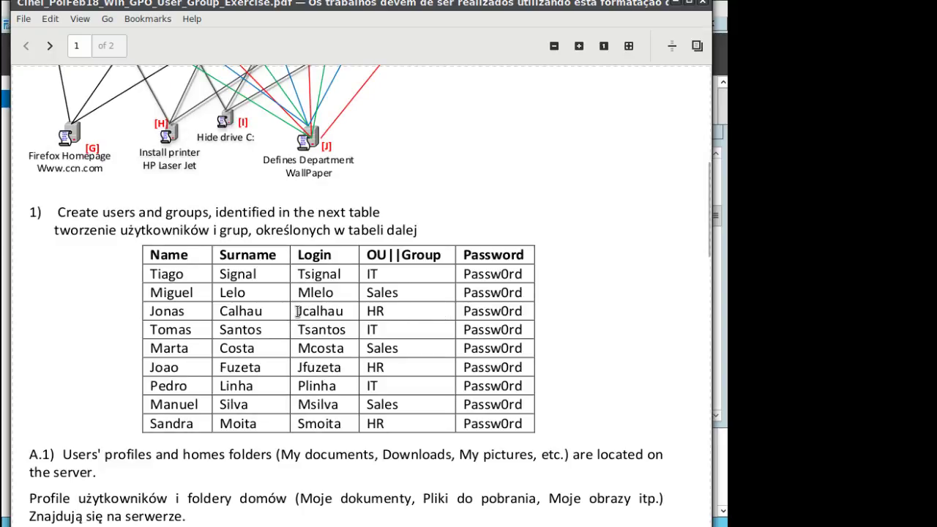
pyautogui.moveTo(296, 292); pyautogui.dragTo(337, 290)
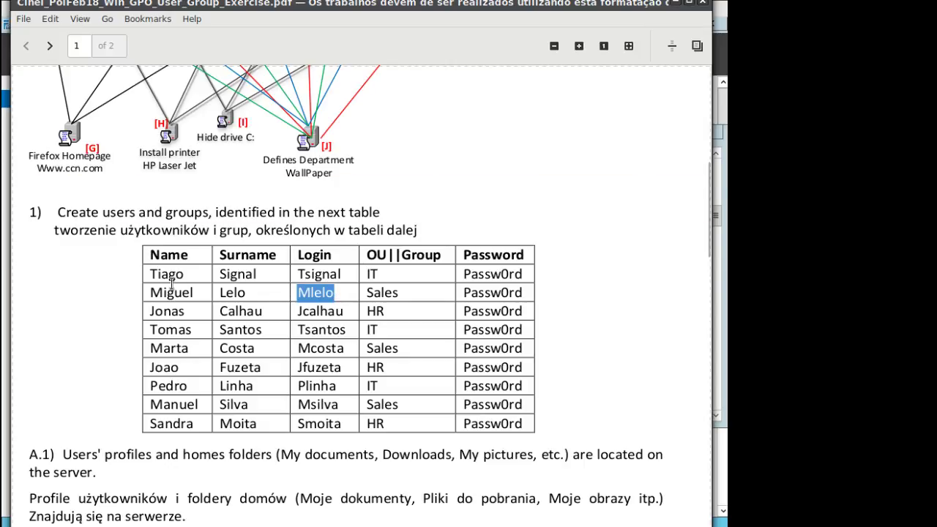
pyautogui.moveTo(410, 295); pyautogui.dragTo(360, 290)
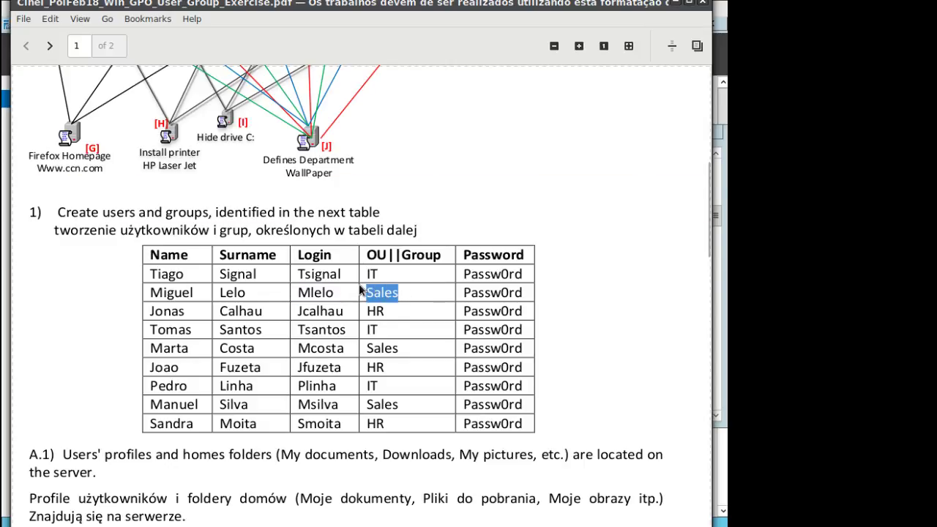
pyautogui.click(678, 4)
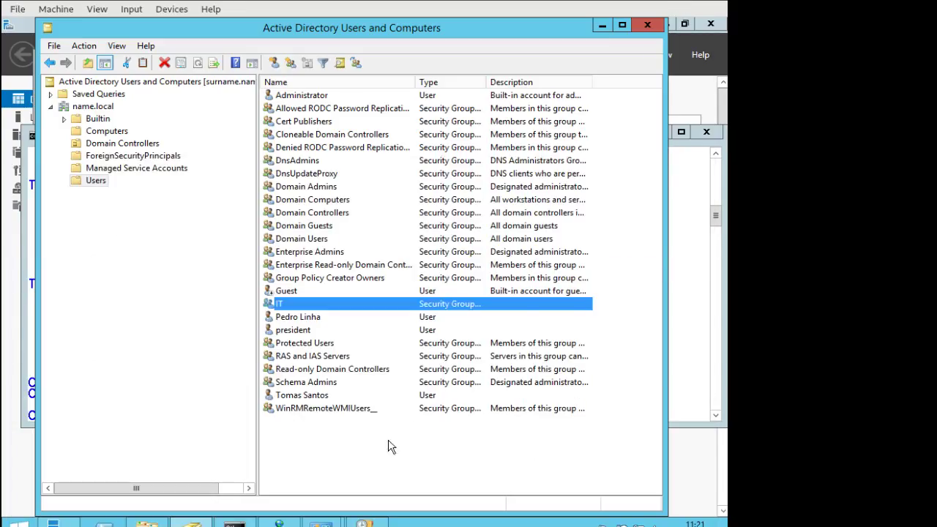
# Start a new user in Users, entering the user's first name, last initial and logon name.
pyautogui.rightClick(328, 429)
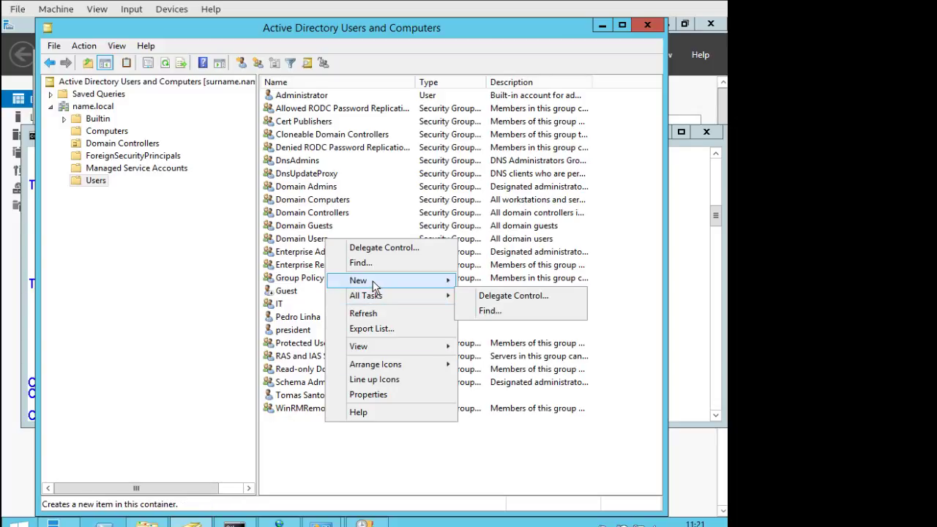
pyautogui.moveTo(373, 286)
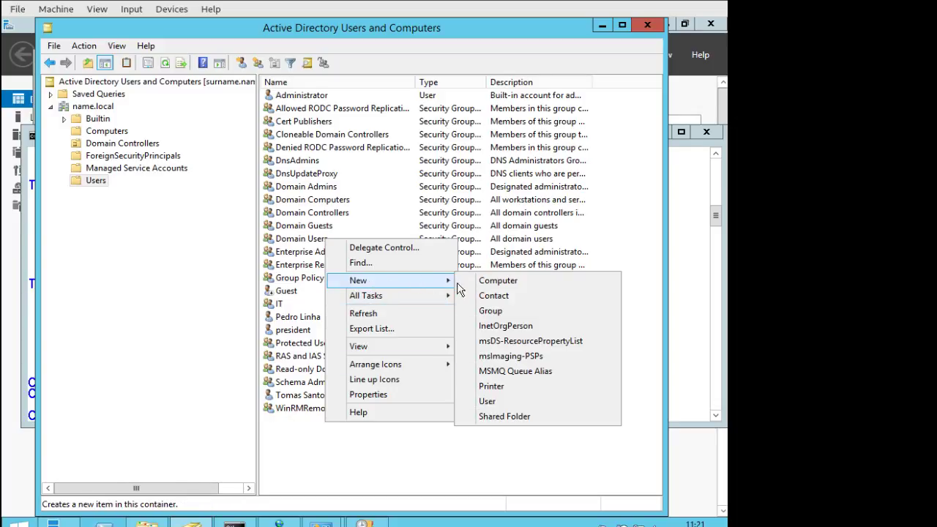
pyautogui.click(502, 404)
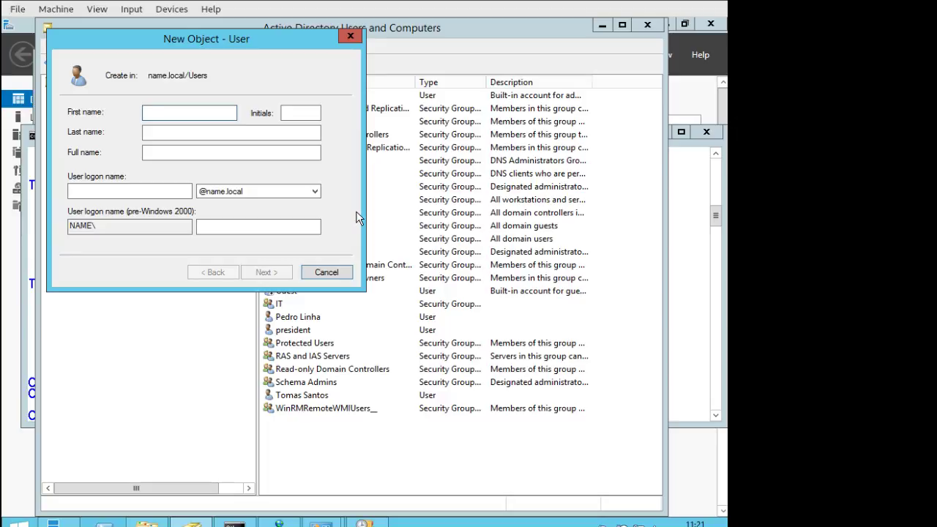
pyautogui.write('Miguel')
pyautogui.press('Tab')
pyautogui.press('Tab')
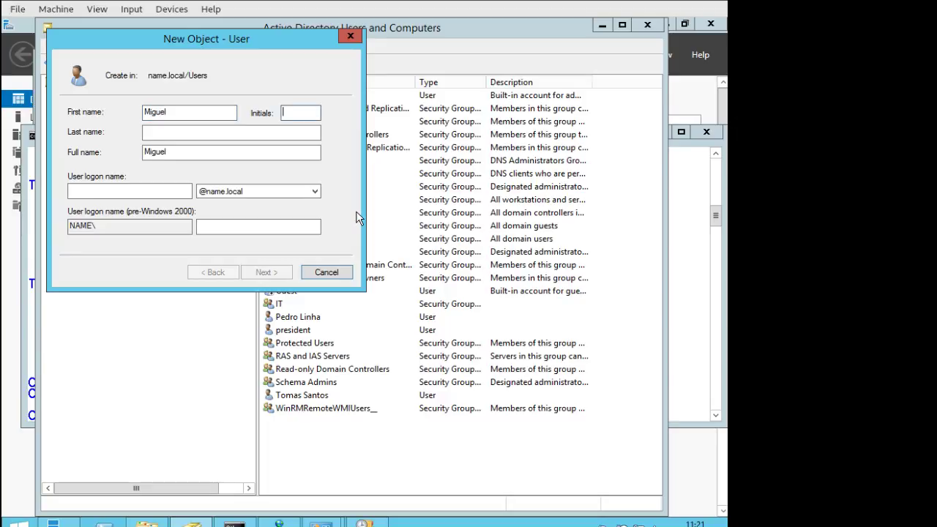
pyautogui.write('lo')
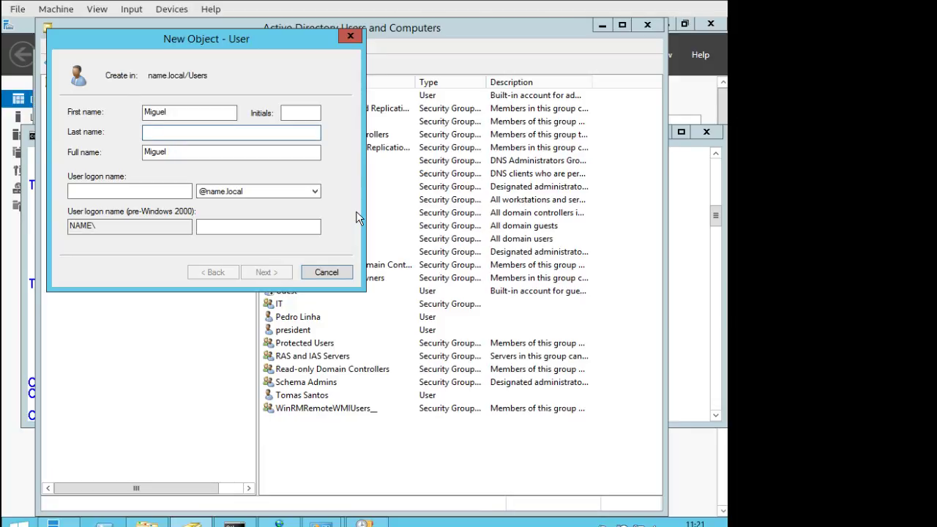
pyautogui.click(145, 193)
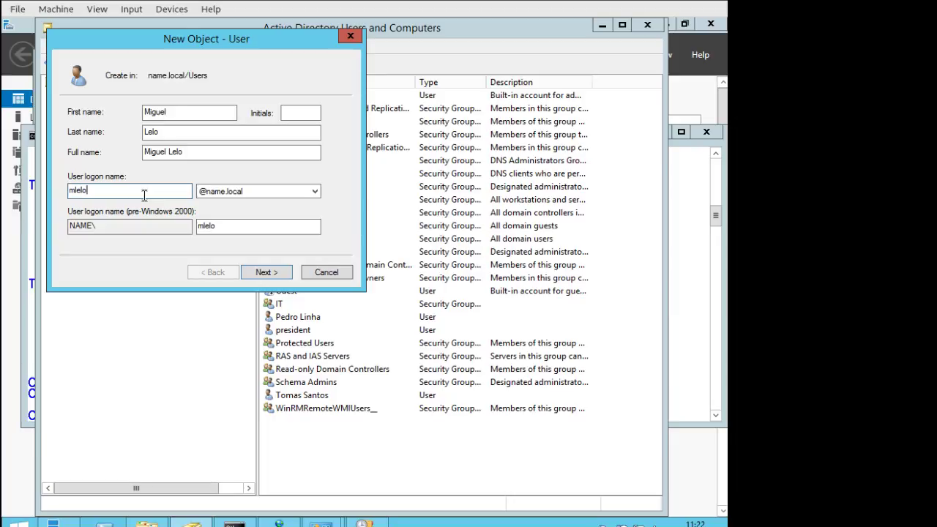
pyautogui.click(272, 273)
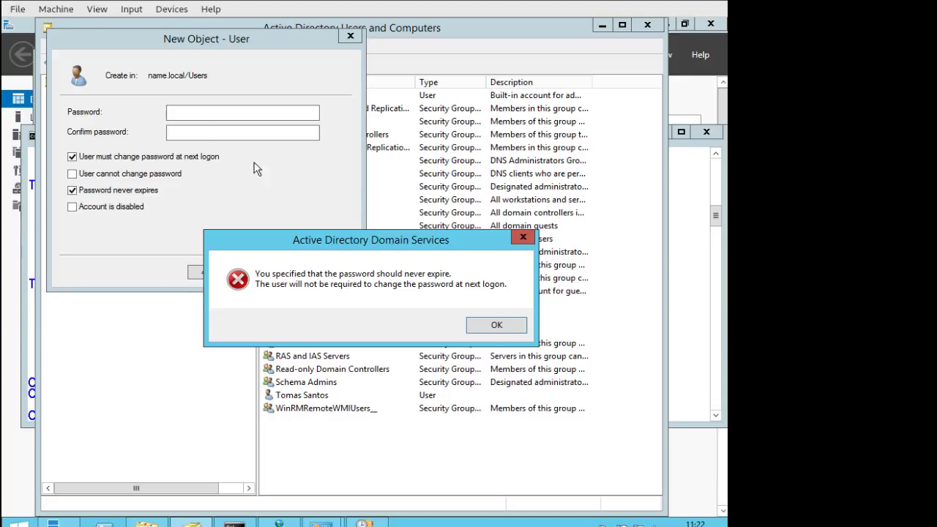
# Set the new user's password to never expire and finish creating the account.
pyautogui.click(492, 327)
pyautogui.click(257, 116)
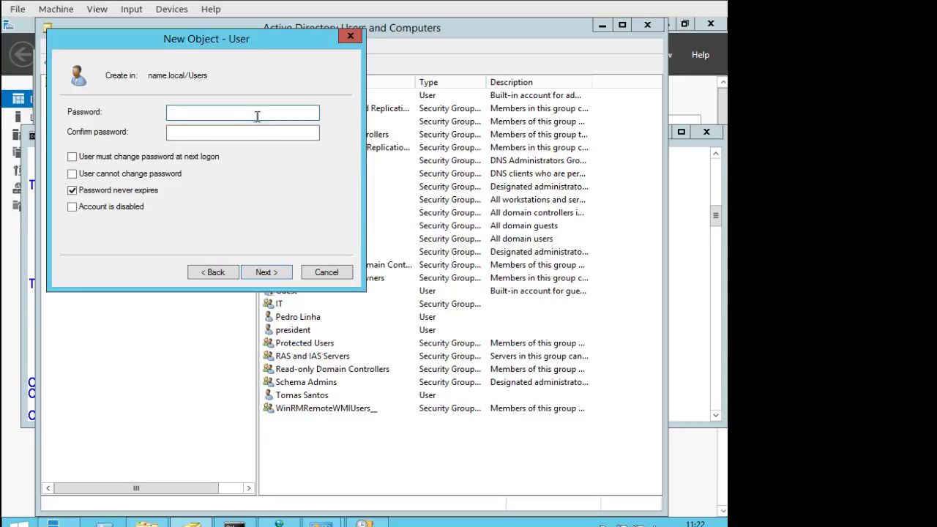
pyautogui.write('••••••••')
pyautogui.press('Tab')
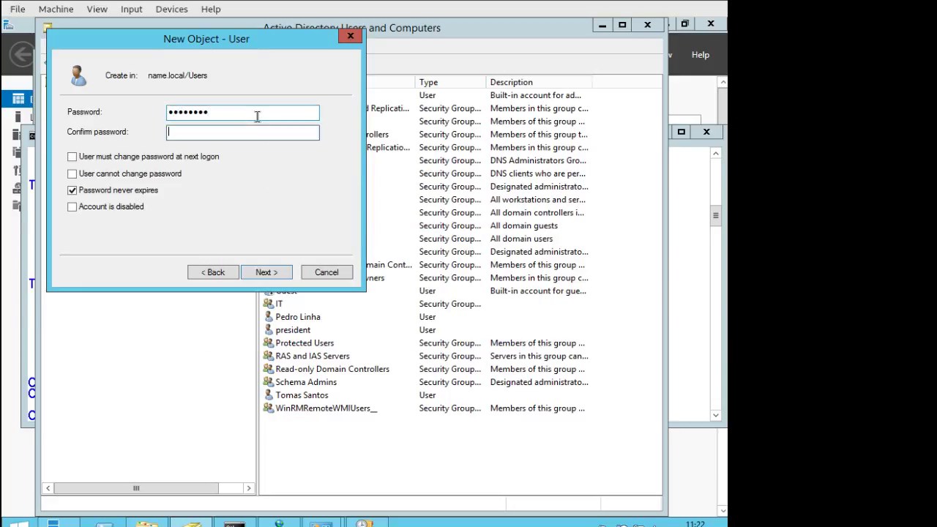
pyautogui.write('•••••')
pyautogui.click(274, 274)
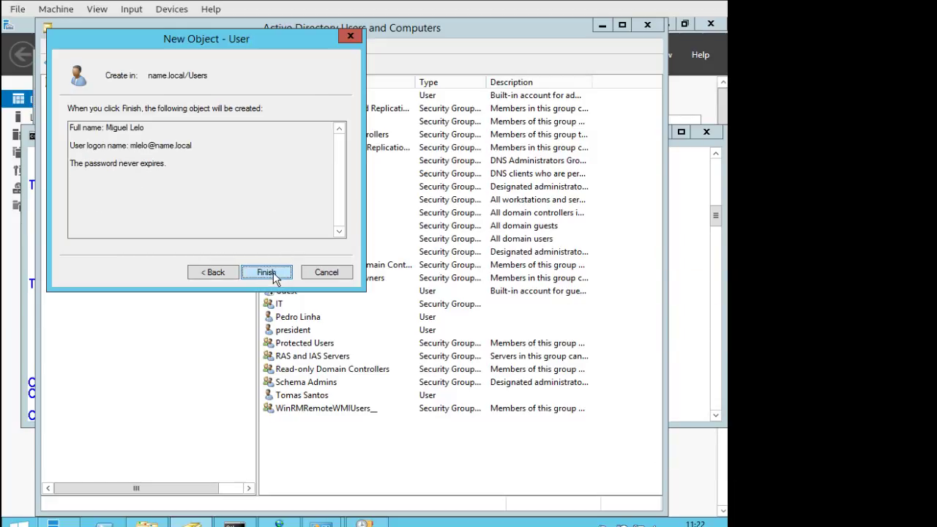
pyautogui.click(274, 275)
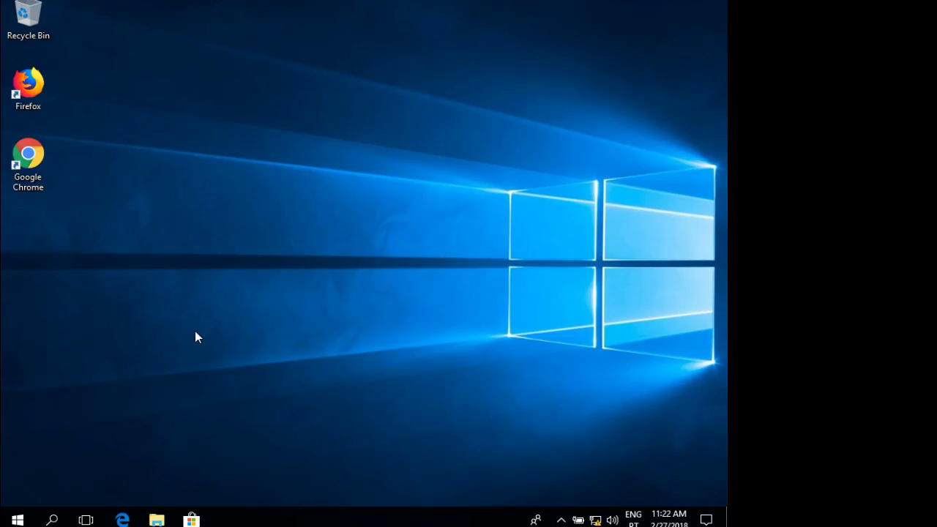
# Open and close the Start menu, then open a new File Explorer window.
pyautogui.click(18, 519)
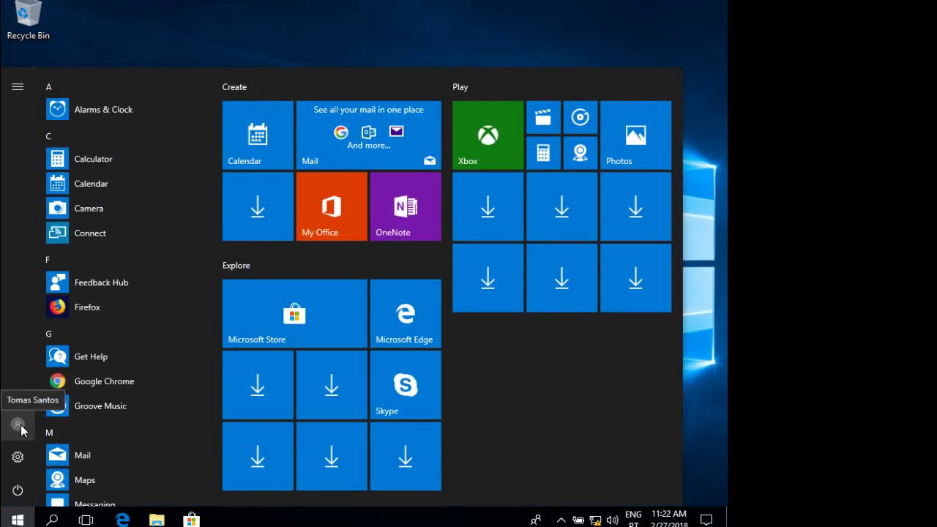
pyautogui.click(153, 38)
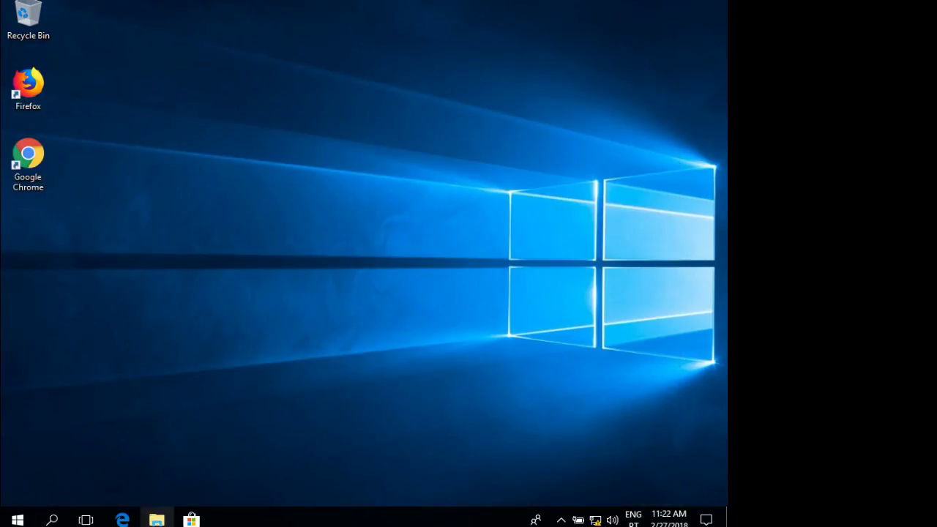
pyautogui.click(158, 520)
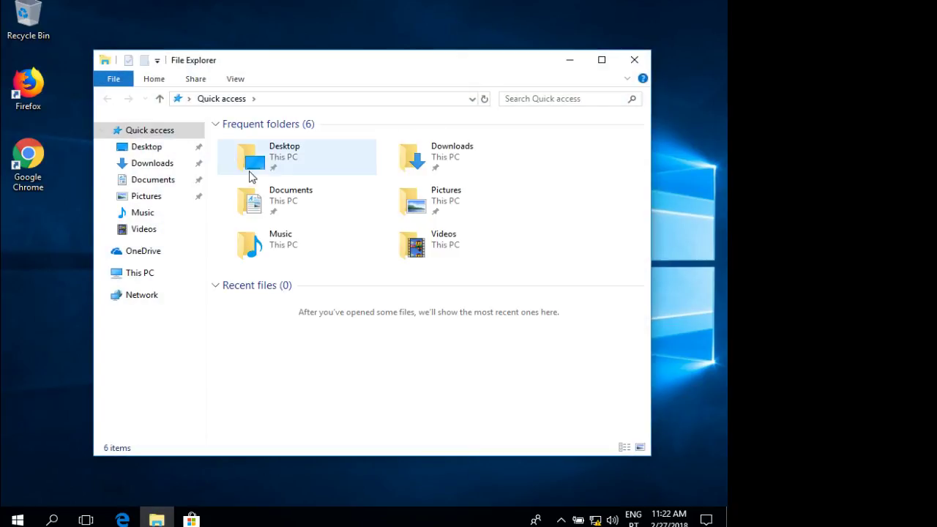
pyautogui.click(338, 99)
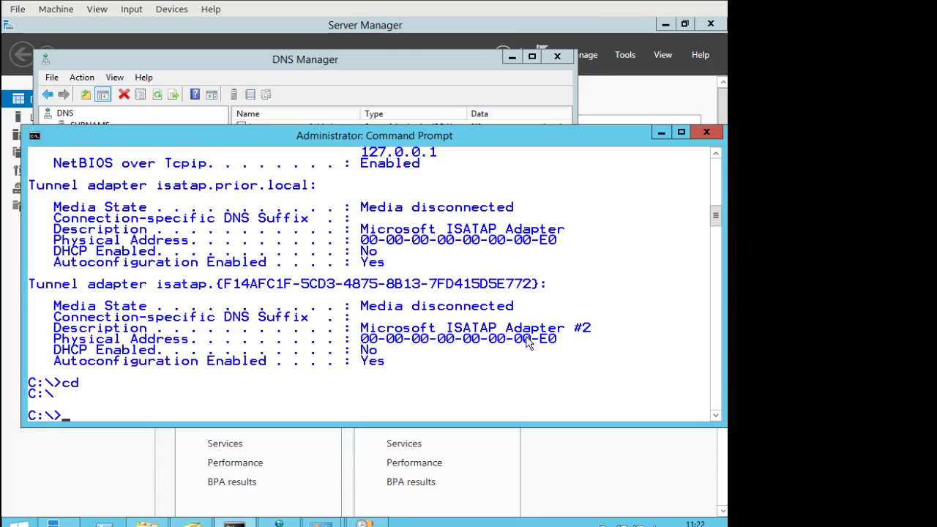
# Minimize Server Manager and bring back the C:\shares Explorer window listing HR, IT and Sales.
pyautogui.click(581, 450)
pyautogui.click(665, 25)
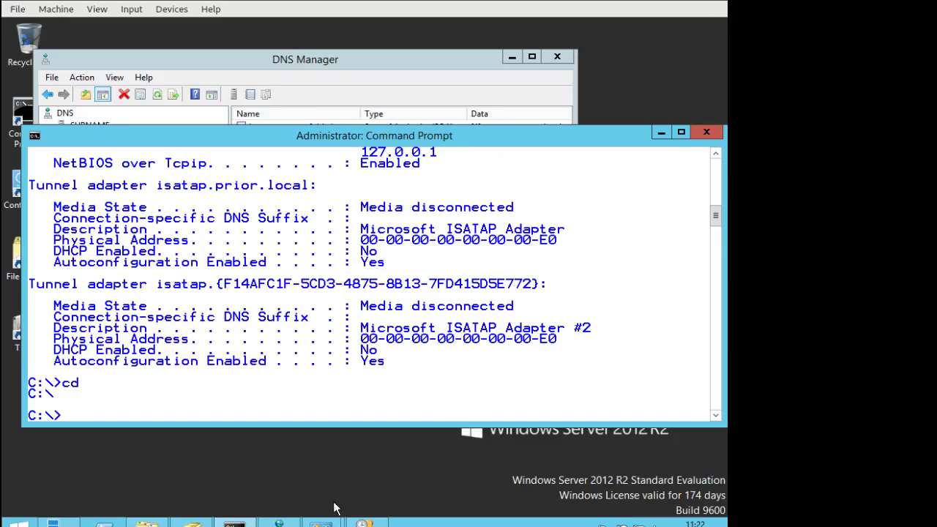
pyautogui.click(331, 68)
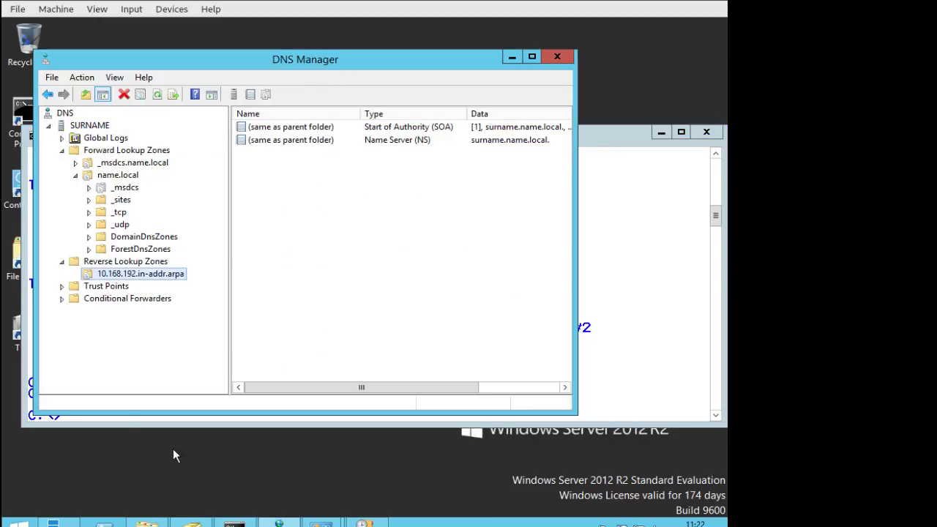
pyautogui.moveTo(322, 522)
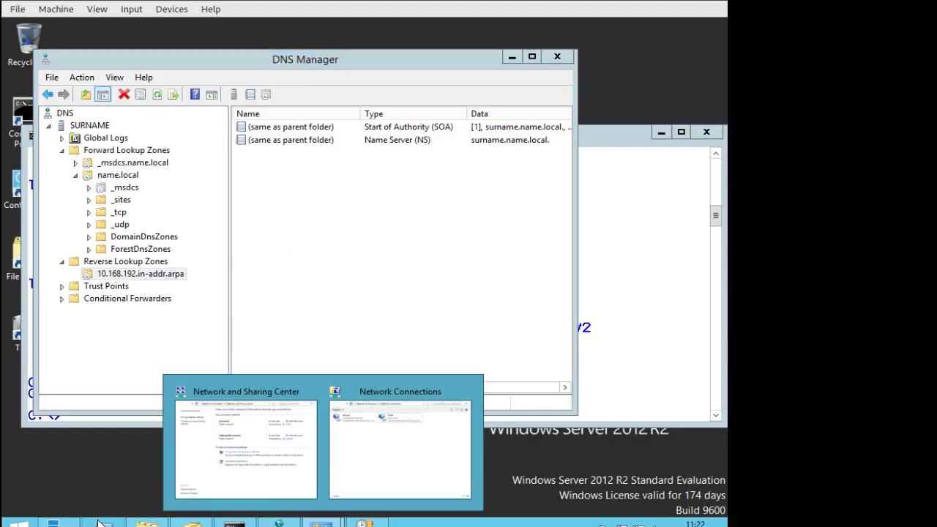
pyautogui.click(146, 523)
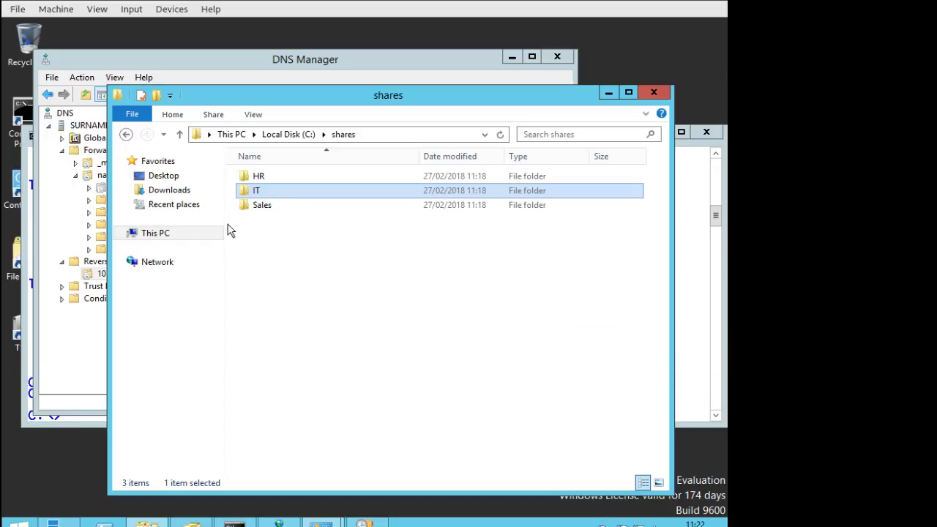
# Share the IT folder with specific people, adding the IT group with Read/Write.
pyautogui.rightClick(250, 187)
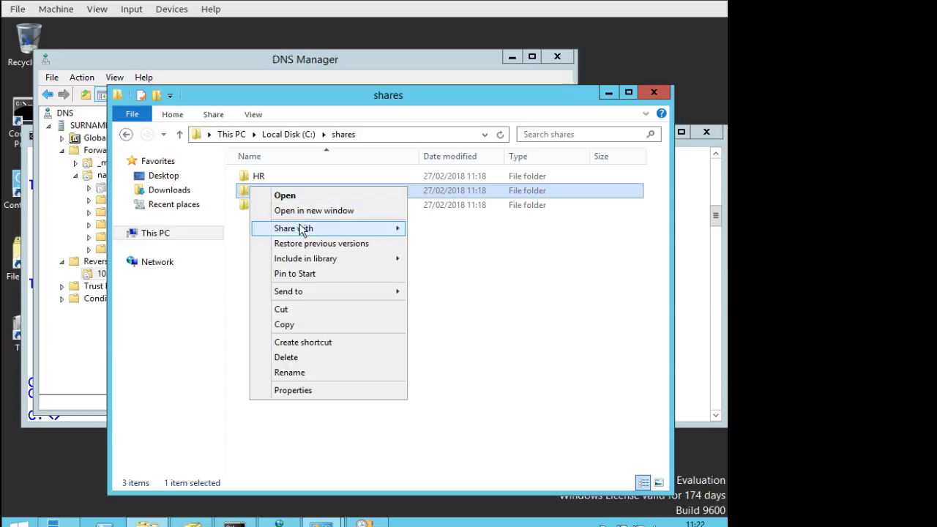
pyautogui.moveTo(345, 229)
pyautogui.click(466, 246)
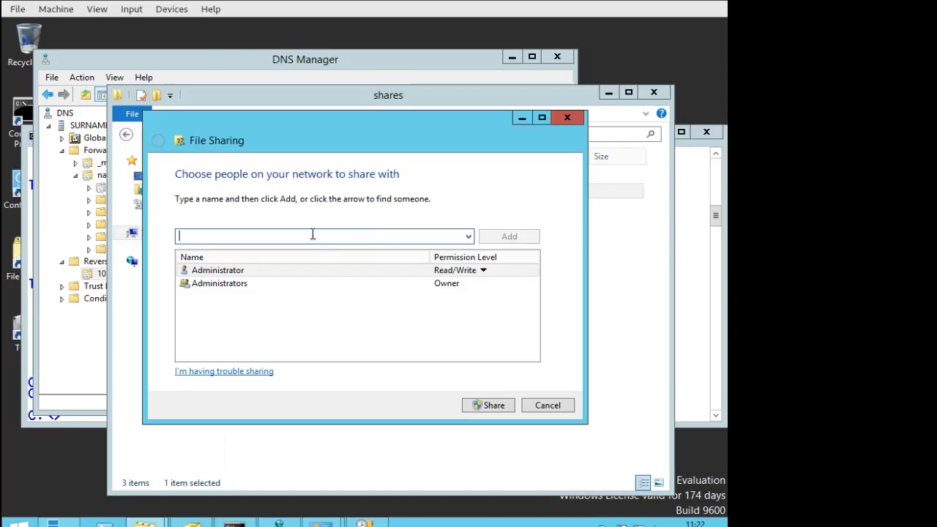
pyautogui.click(469, 237)
pyautogui.click(469, 237)
pyautogui.write('it')
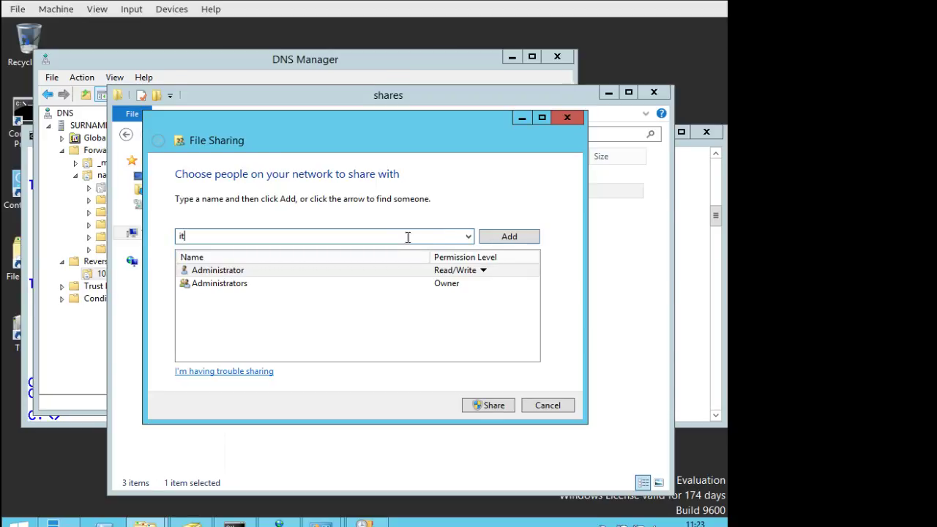
pyautogui.click(521, 240)
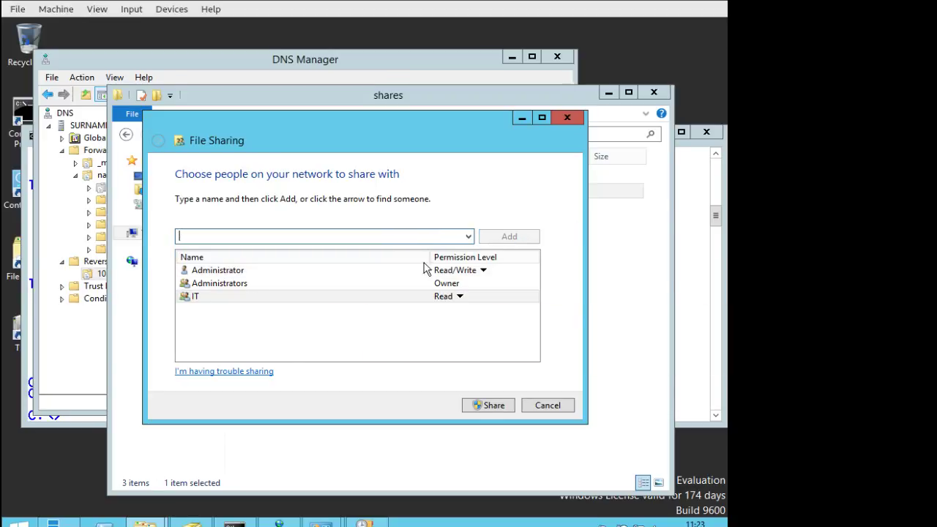
pyautogui.click(461, 300)
pyautogui.click(522, 316)
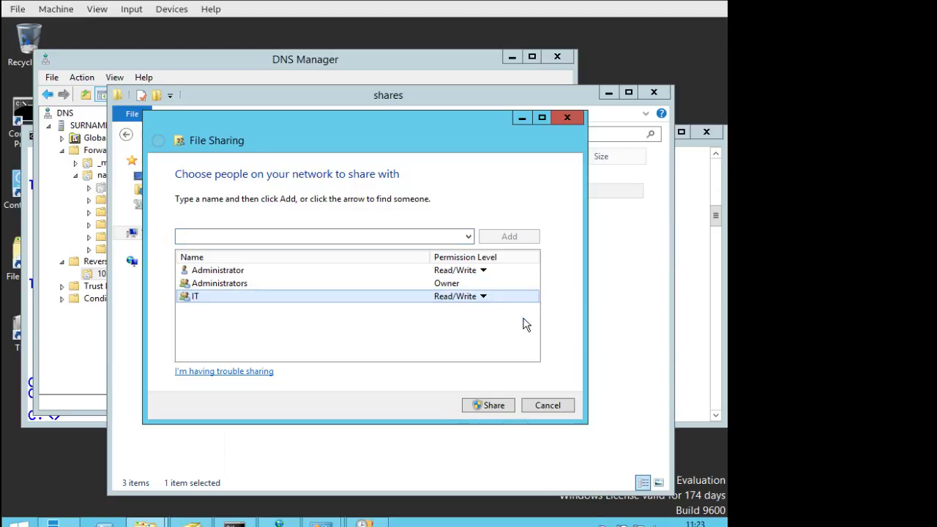
pyautogui.click(337, 352)
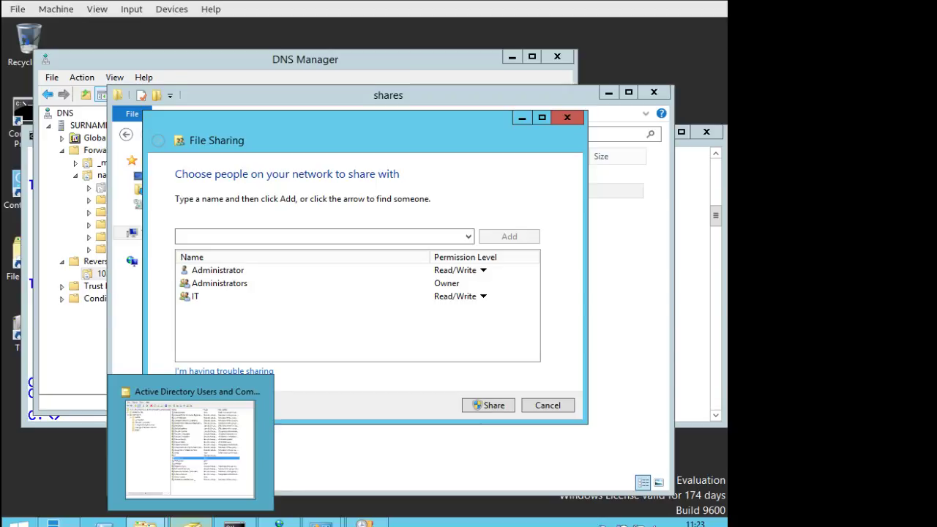
# Add the new user with Read permission and apply the IT folder sharing.
pyautogui.click(246, 235)
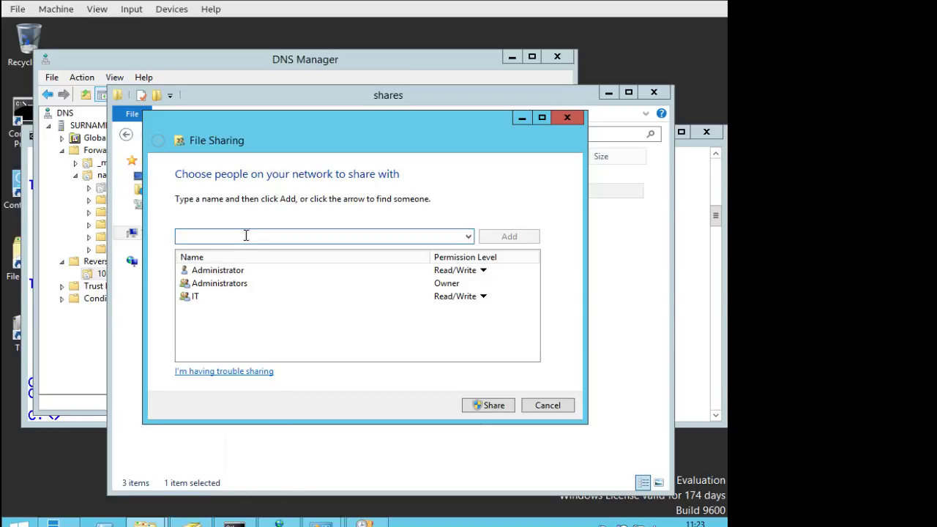
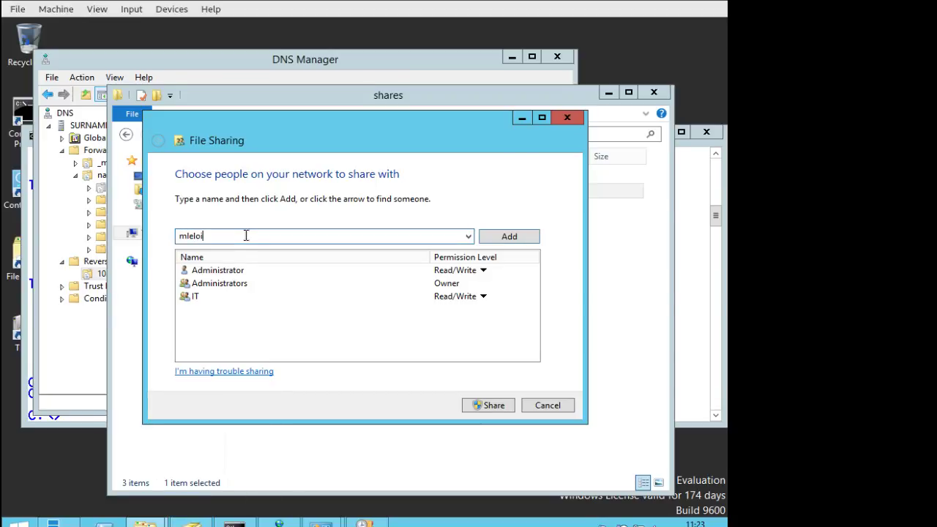
pyautogui.click(485, 234)
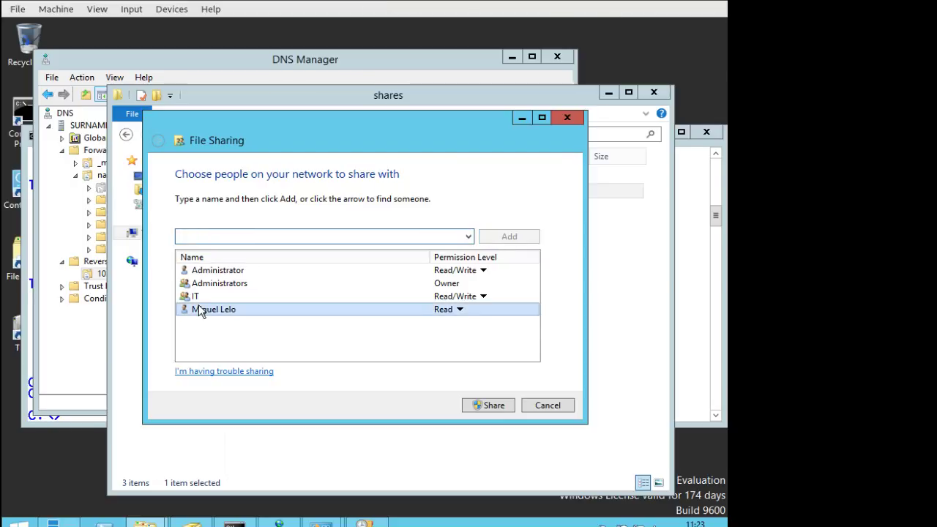
pyautogui.click(442, 310)
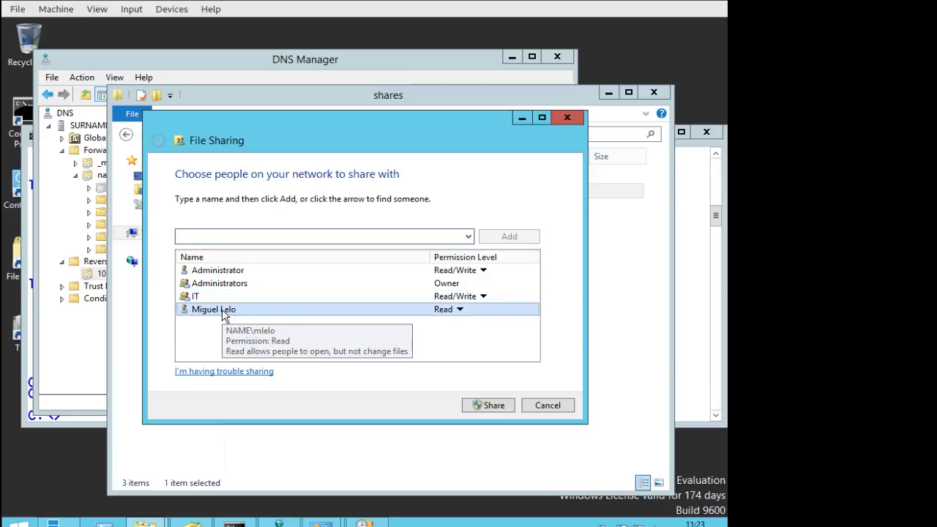
pyautogui.click(505, 408)
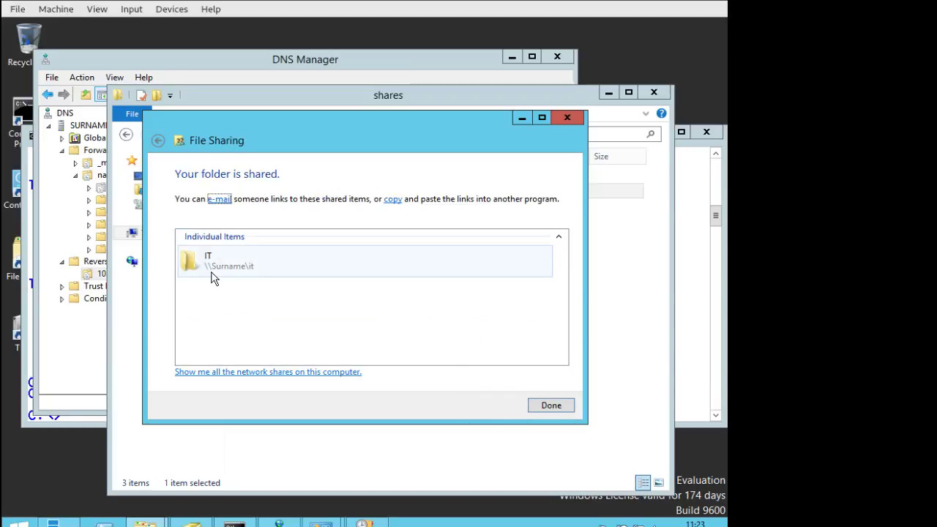
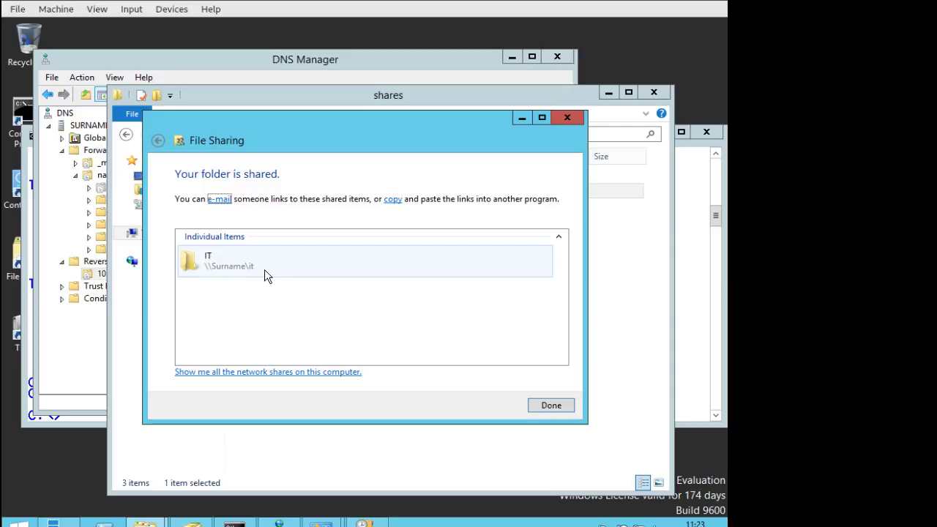
# Close the File Sharing confirmation to return to the C:\shares folder listing HR, IT and Sales.
pyautogui.click(554, 402)
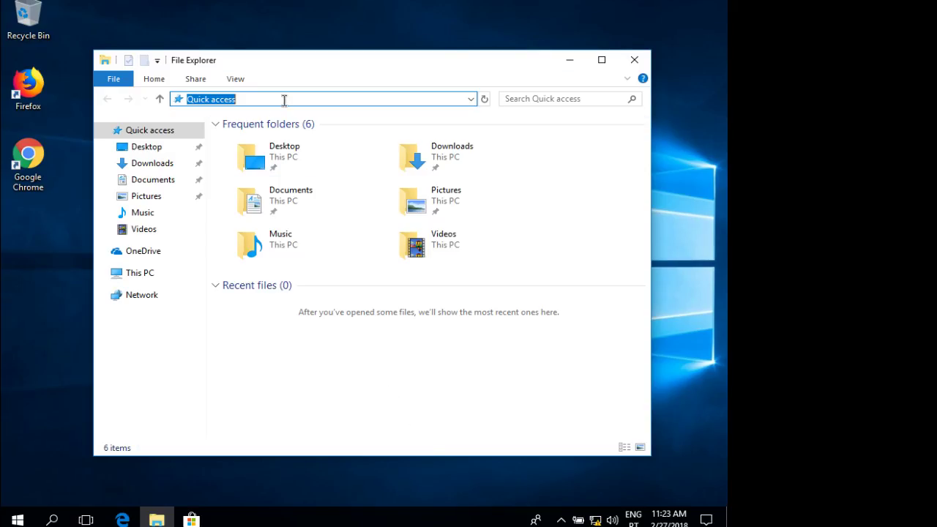
pyautogui.click(284, 99)
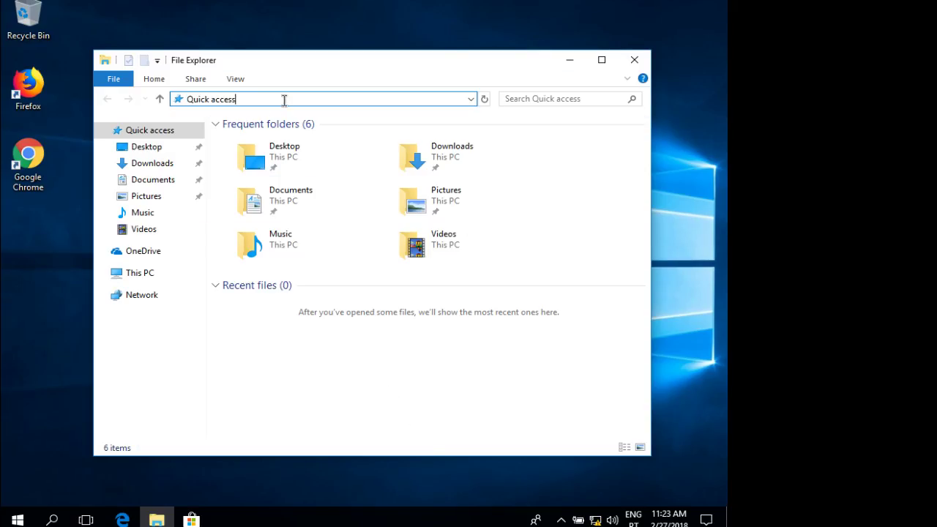
pyautogui.click(11, 519)
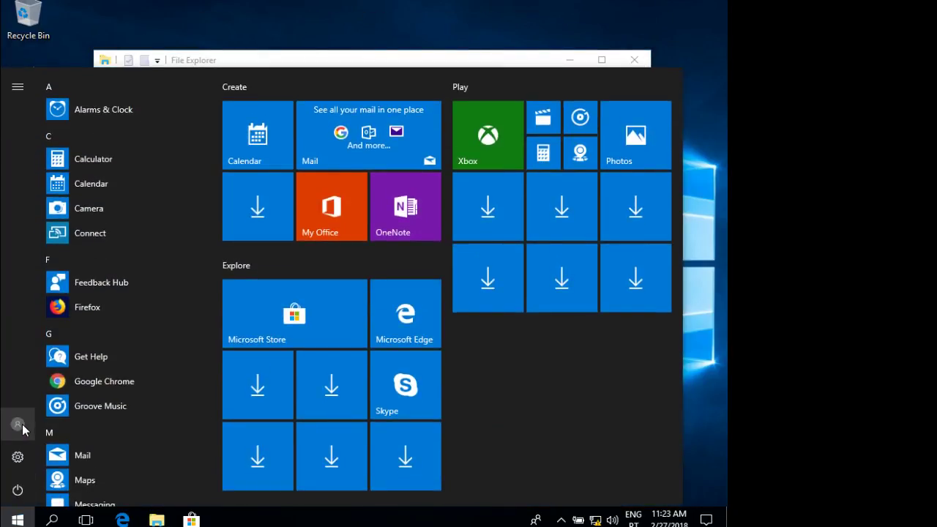
pyautogui.click(285, 62)
pyautogui.click(317, 98)
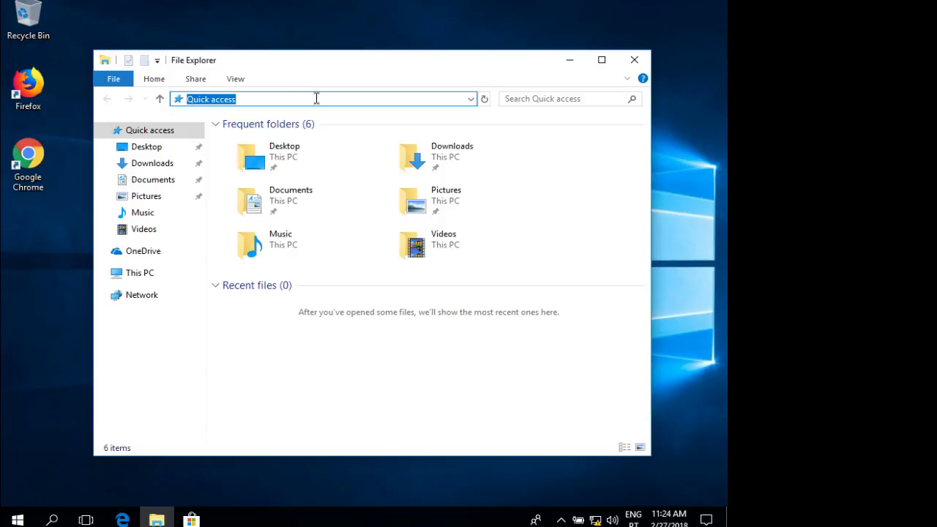
pyautogui.write('\\\\sur')
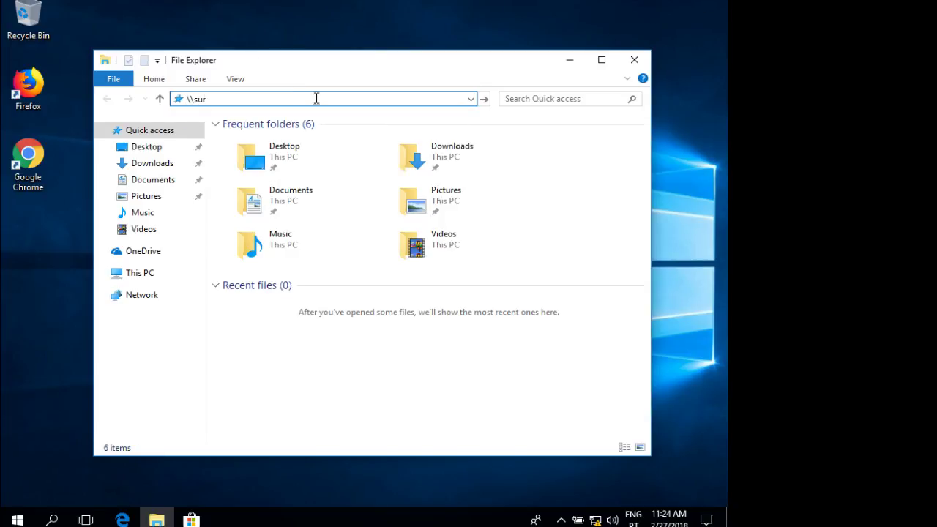
pyautogui.write('name\\')
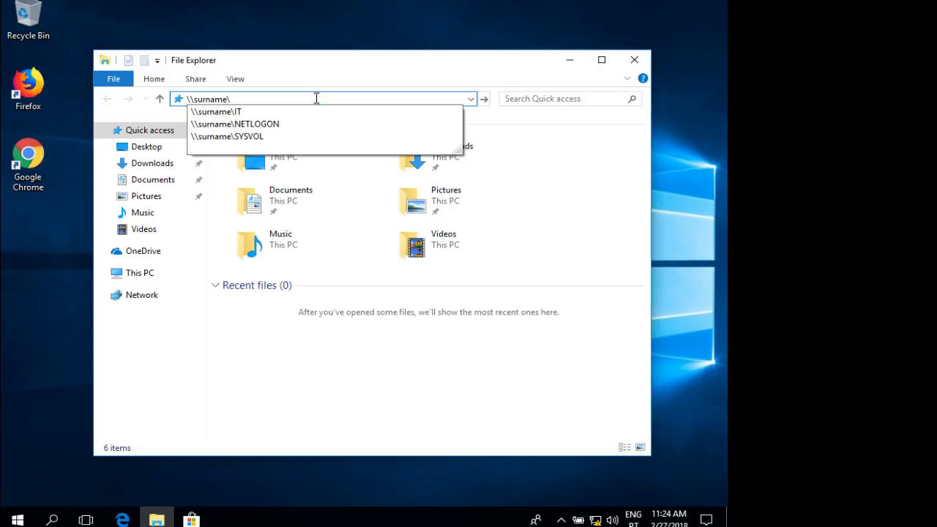
pyautogui.click(238, 113)
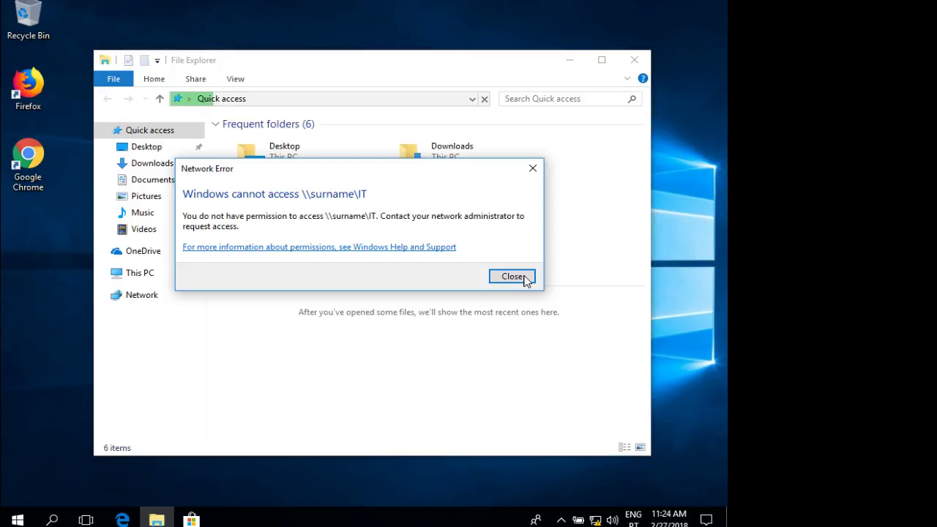
pyautogui.click(524, 279)
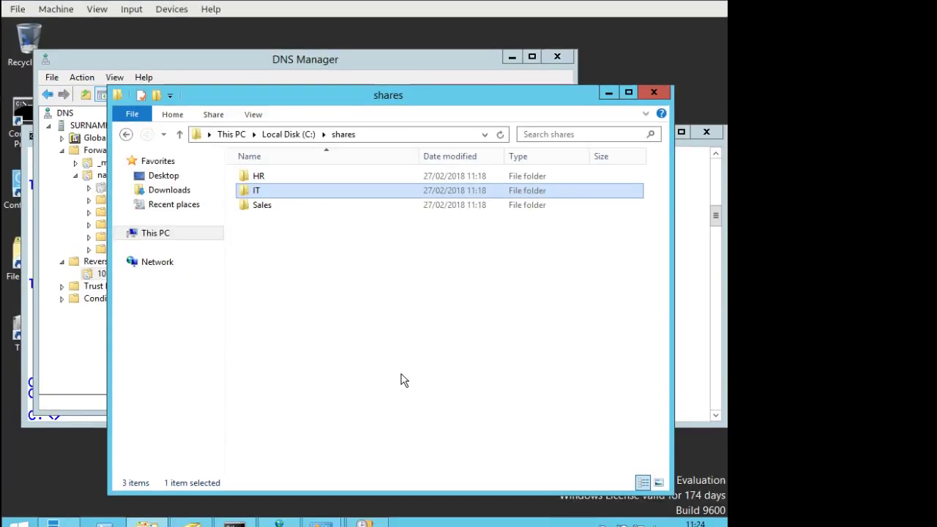
# Open the HR folder to find it empty, then return to C:\shares.
pyautogui.rightClick(253, 178)
pyautogui.click(257, 189)
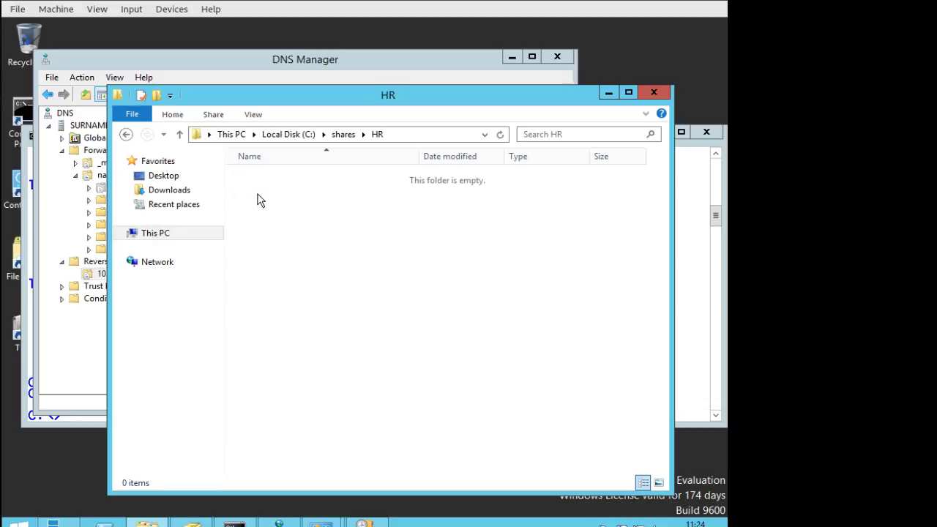
pyautogui.rightClick(258, 198)
pyautogui.click(473, 183)
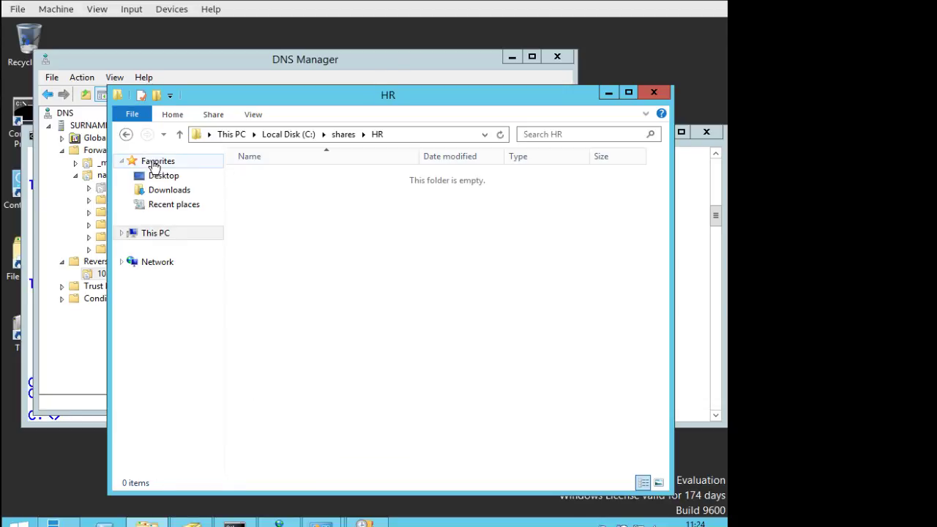
pyautogui.click(126, 134)
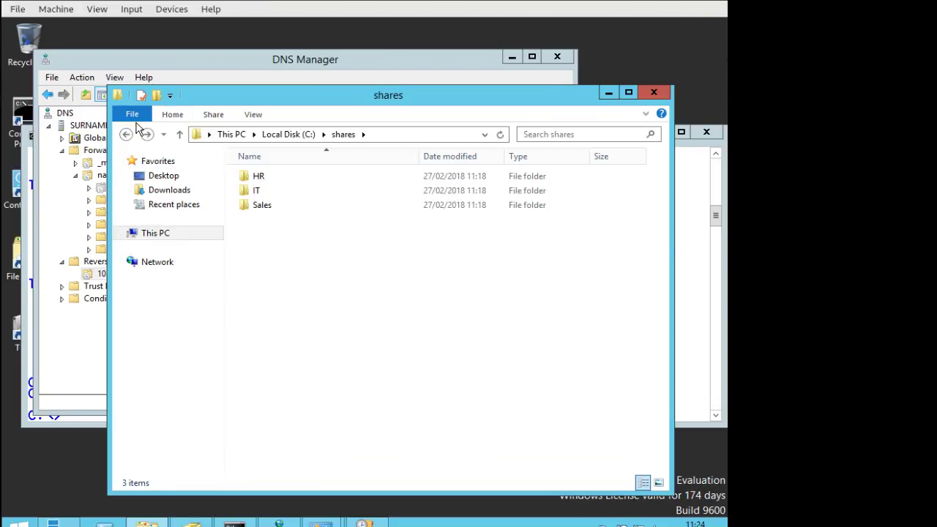
# Review the IT folder's Specific people sharing and close it without changes.
pyautogui.rightClick(256, 196)
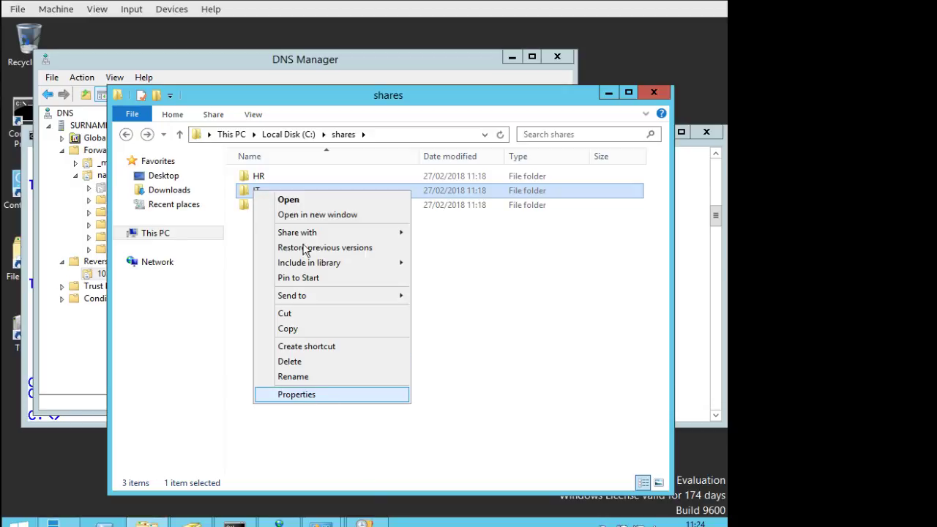
pyautogui.moveTo(325, 236)
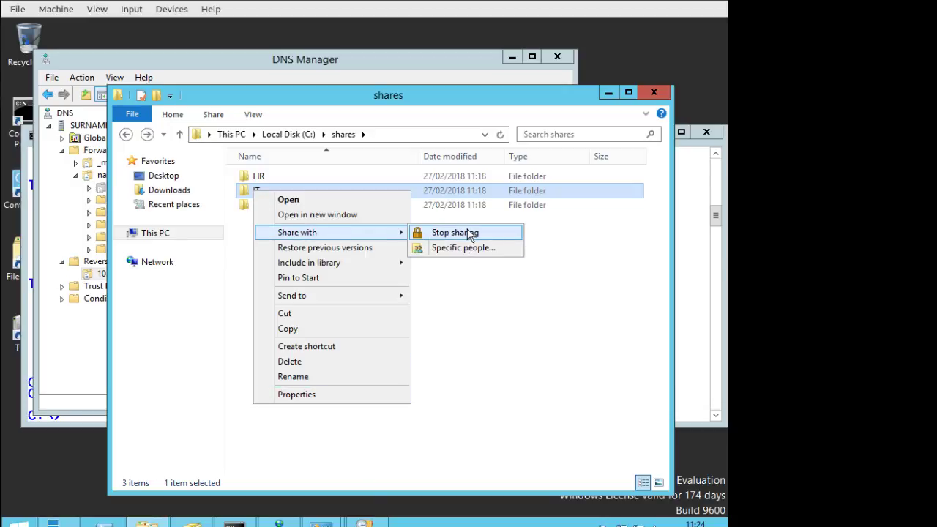
pyautogui.click(468, 248)
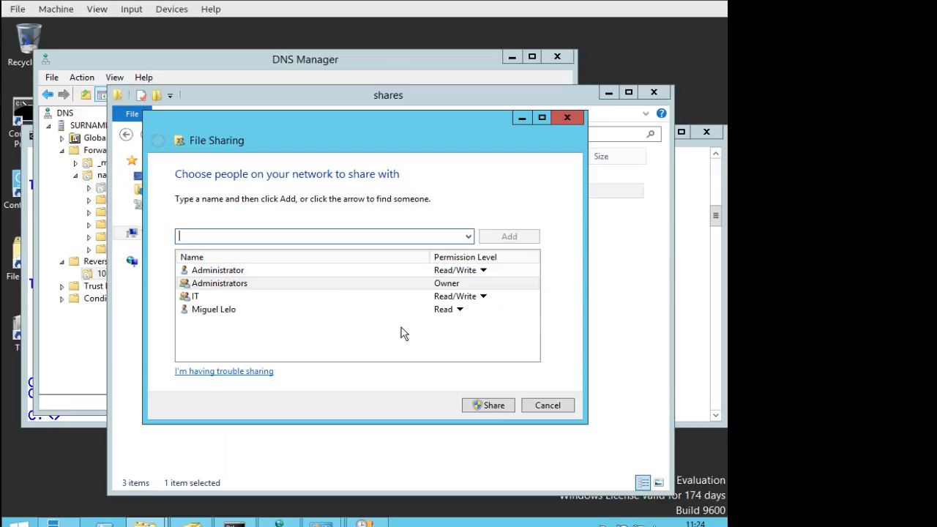
pyautogui.click(546, 410)
# Open the \\surname\IT share by network path in the address bar, showing an empty folder.
pyautogui.press('super')
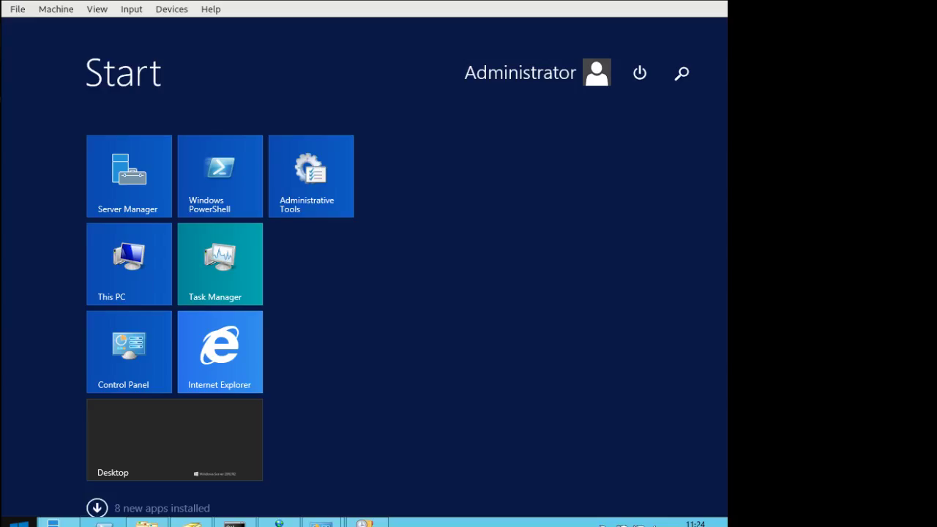
pyautogui.press('super')
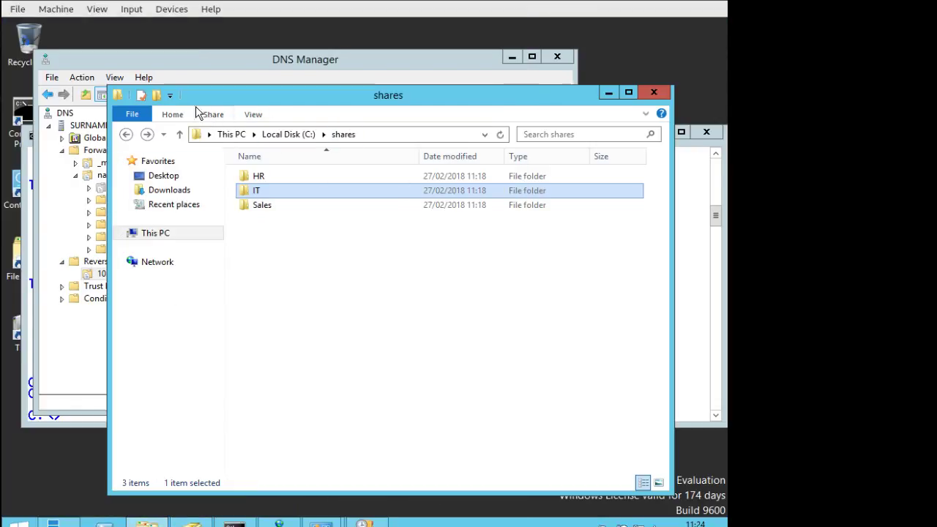
pyautogui.click(401, 132)
pyautogui.write('\\\\sur')
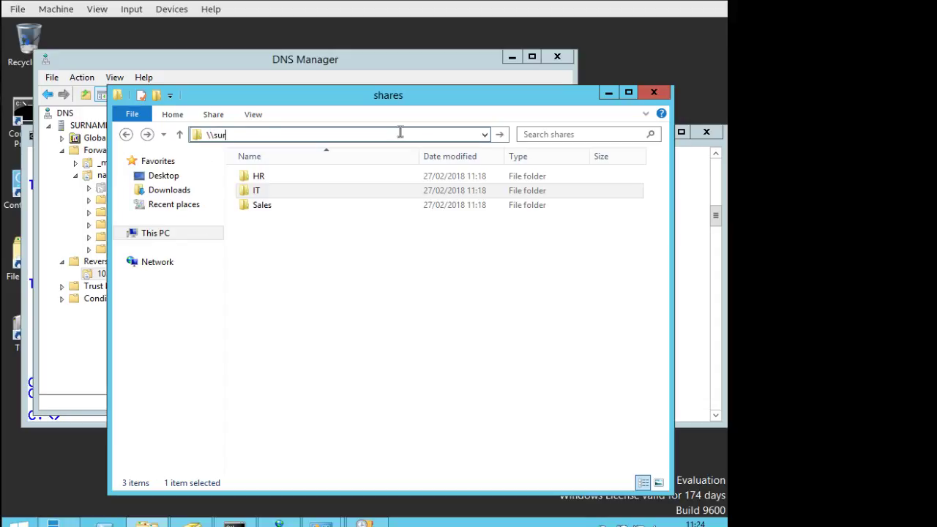
pyautogui.write('name\\')
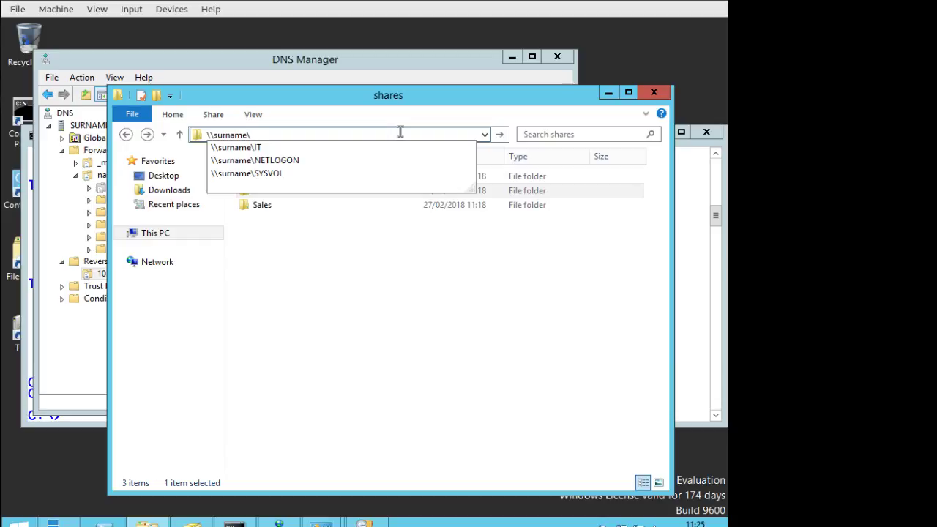
pyautogui.press('Down')
pyautogui.press('Return')
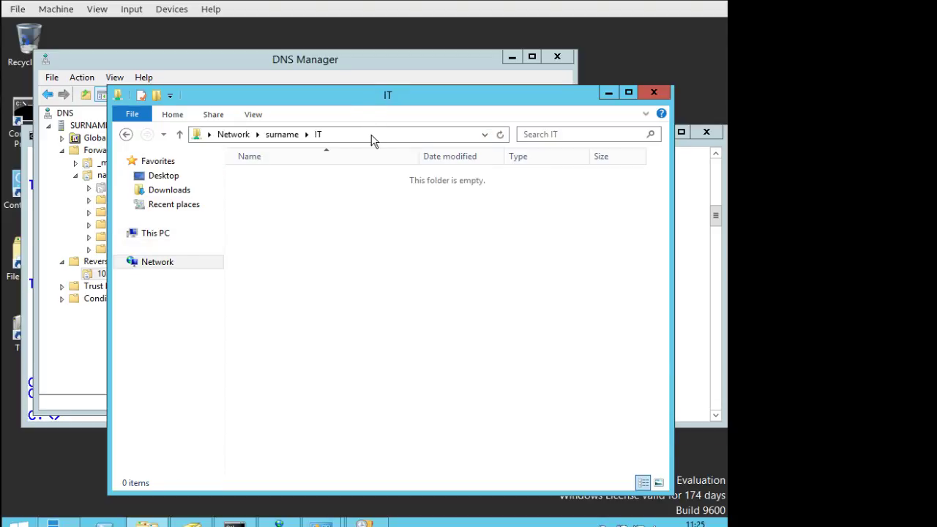
pyautogui.click(371, 135)
pyautogui.click(372, 134)
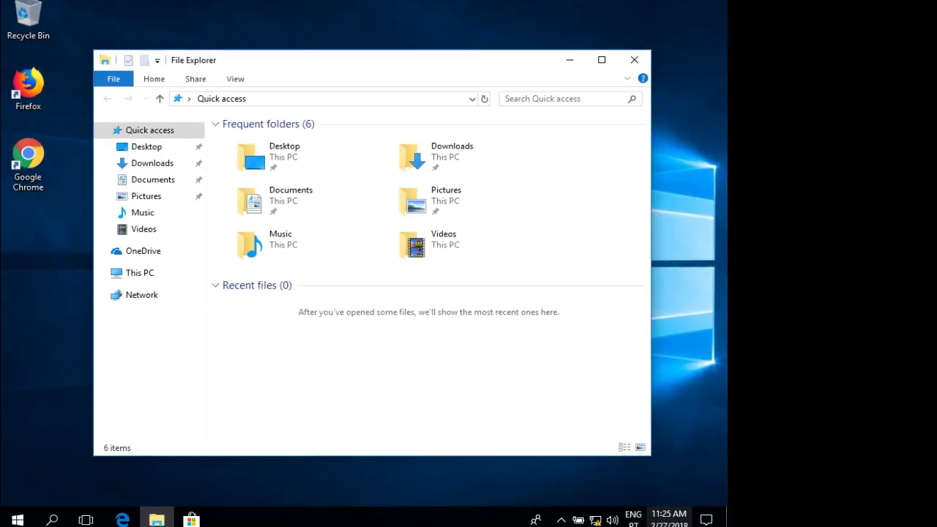
# Search 'co' in Start and open Command Prompt's file location.
pyautogui.click(15, 521)
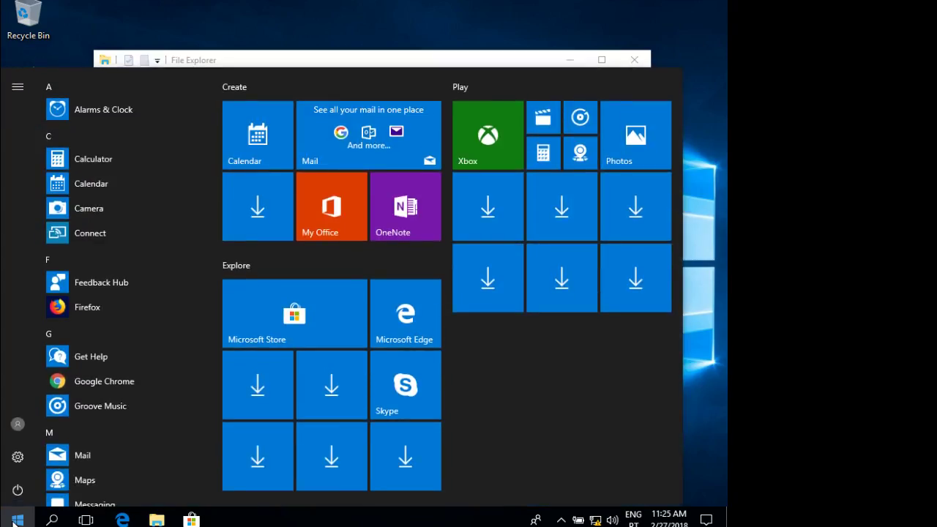
pyautogui.write('cm')
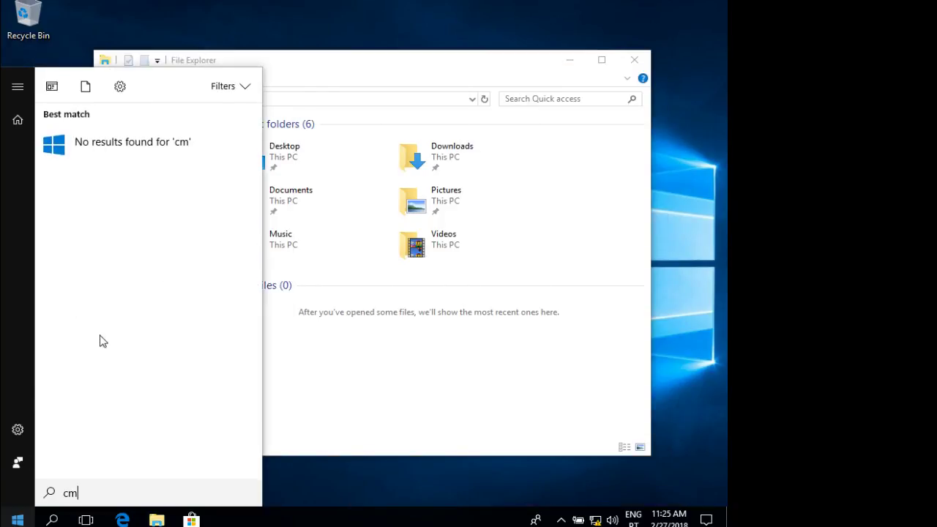
pyautogui.press('BackSpace')
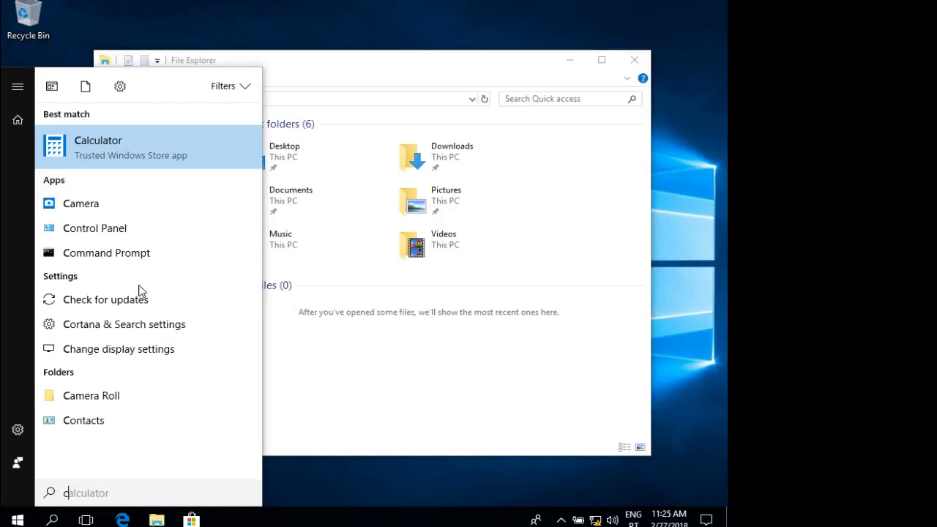
pyautogui.write('o')
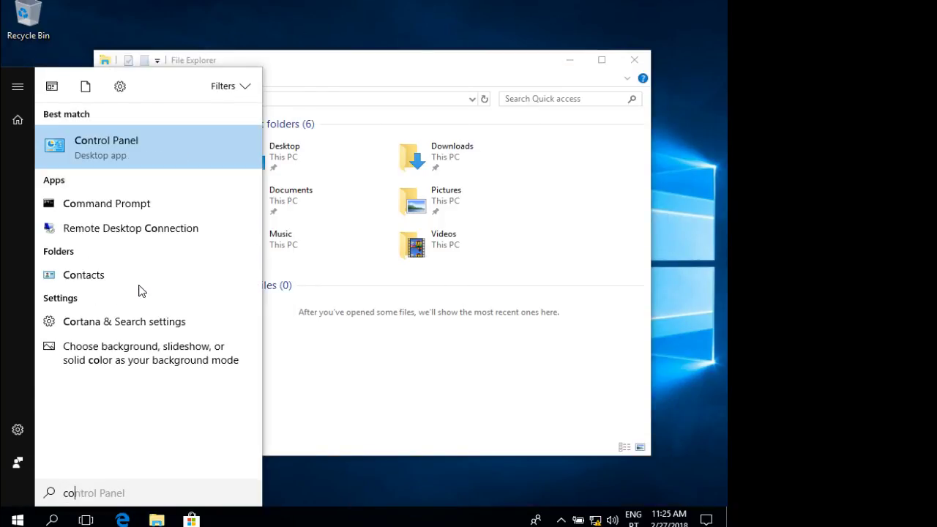
pyautogui.rightClick(92, 210)
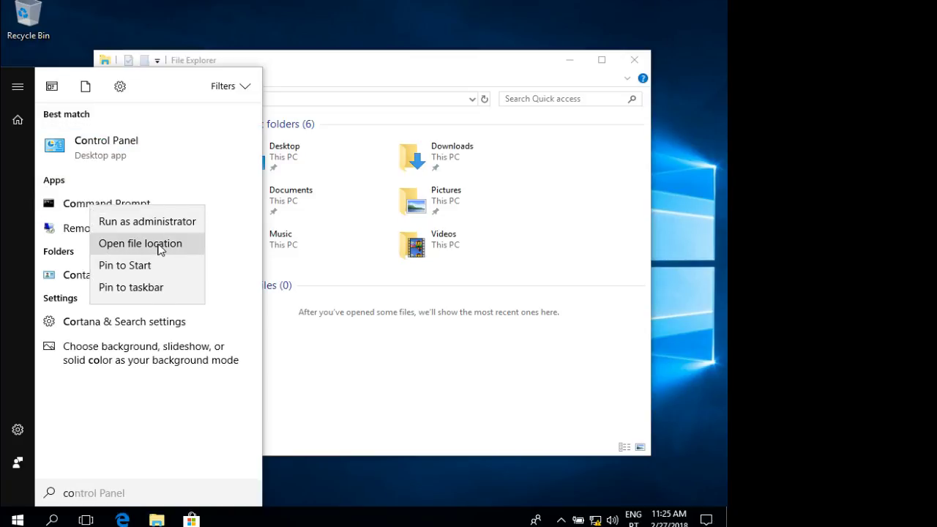
pyautogui.click(156, 246)
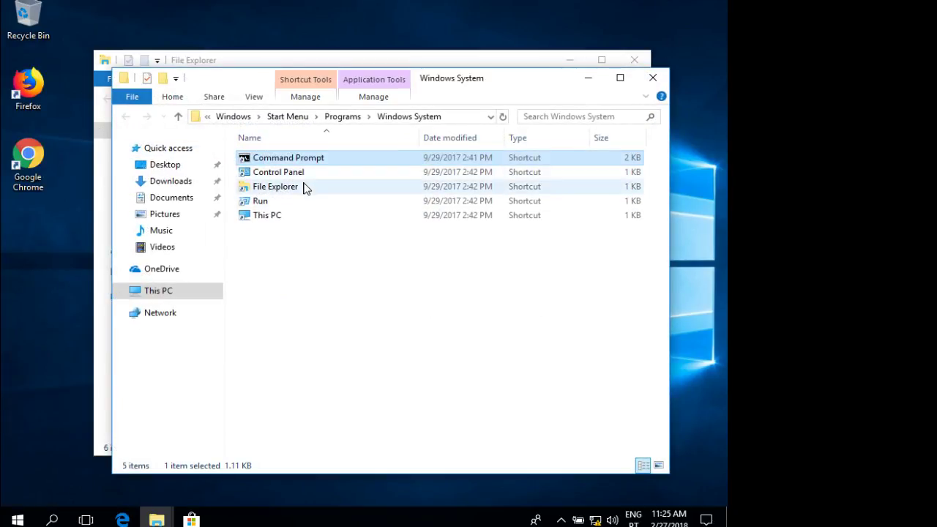
# Paste the Command Prompt, Control Panel, File Explorer, Run and This PC shortcuts onto the desktop, then launch Command Prompt.
pyautogui.click(262, 202)
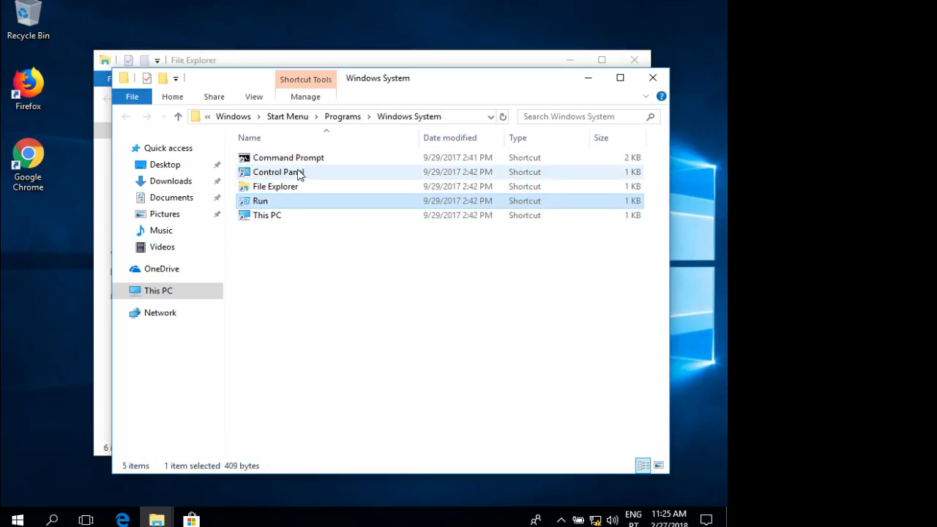
pyautogui.click(296, 161)
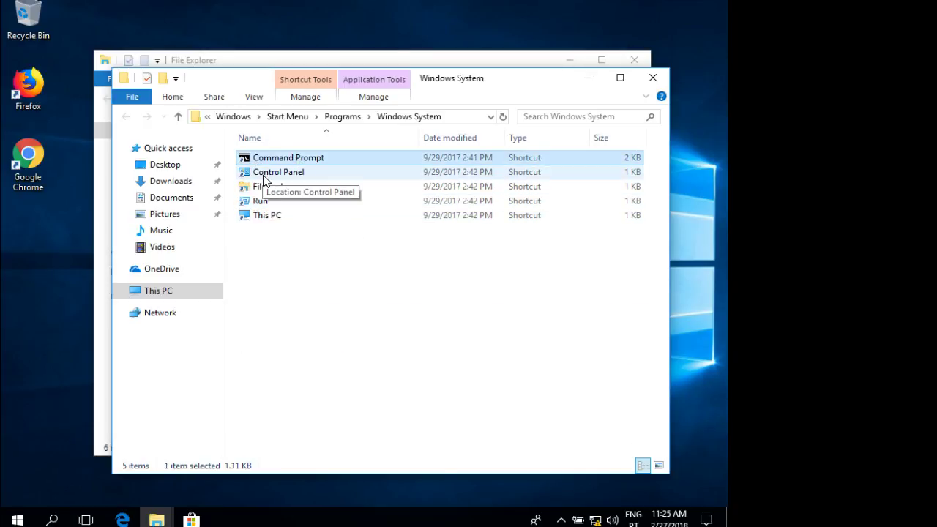
pyautogui.keyDown('shift'); pyautogui.click(266, 202); pyautogui.keyUp('shift')
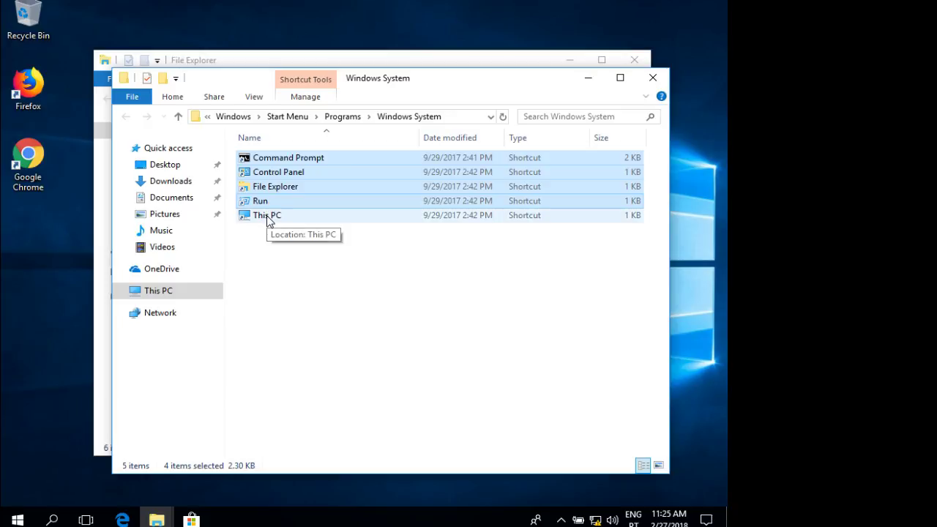
pyautogui.keyDown('shift'); pyautogui.click(267, 217); pyautogui.keyUp('shift')
pyautogui.click(19, 233)
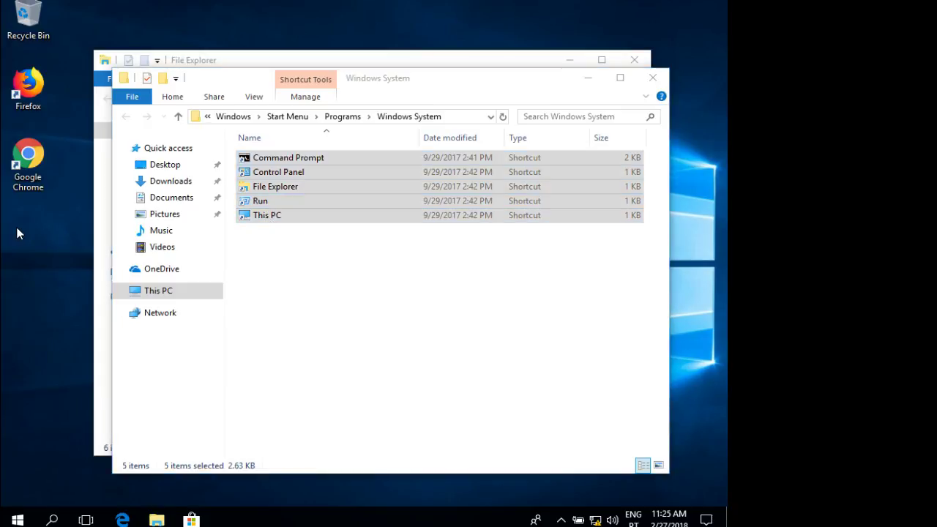
pyautogui.hotkey('ctrl', 'v')
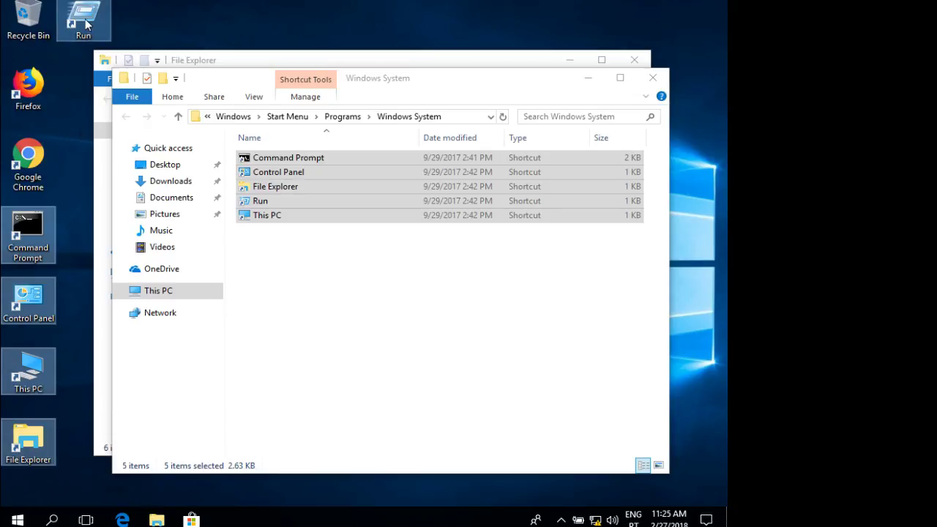
pyautogui.click(37, 222)
pyautogui.doubleClick(36, 222)
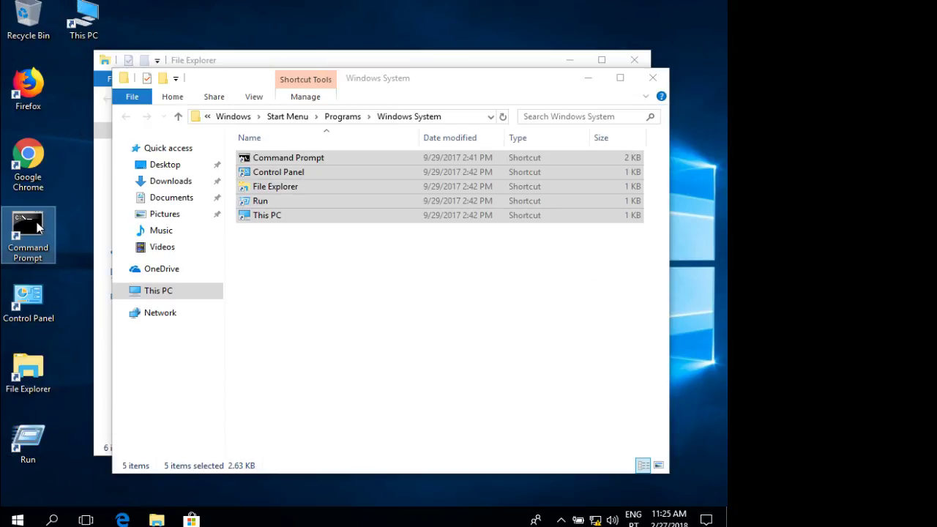
# Run 'net share', which lists only the default C$, IPC$ and ADMIN$ shares.
pyautogui.write('n')
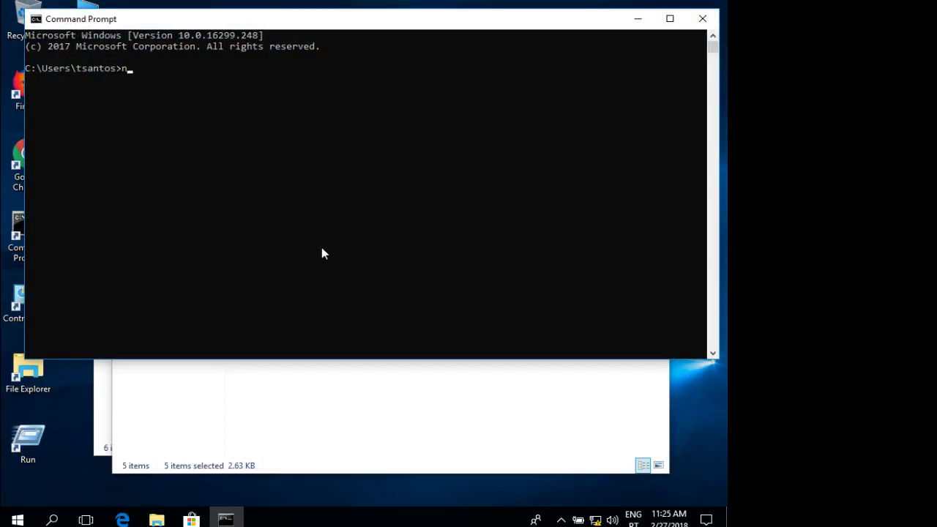
pyautogui.write('et share')
pyautogui.press('Return')
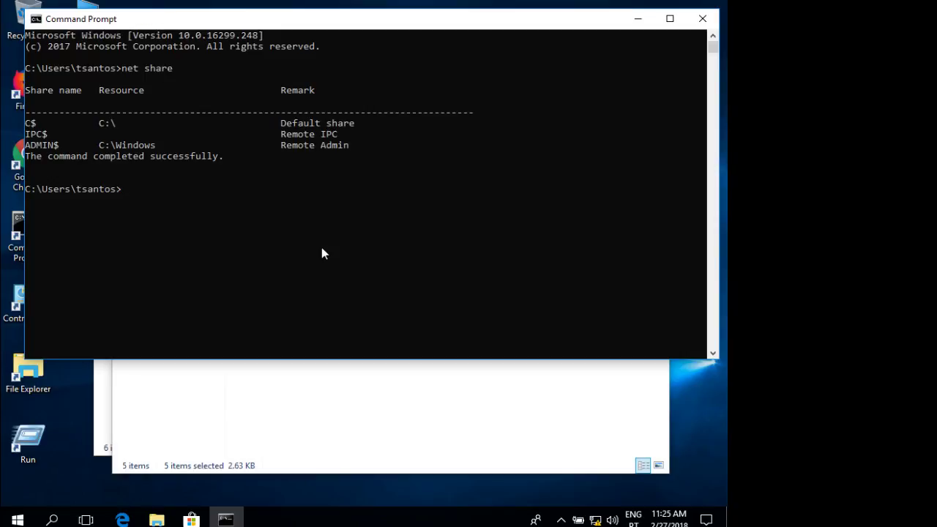
pyautogui.click(323, 246)
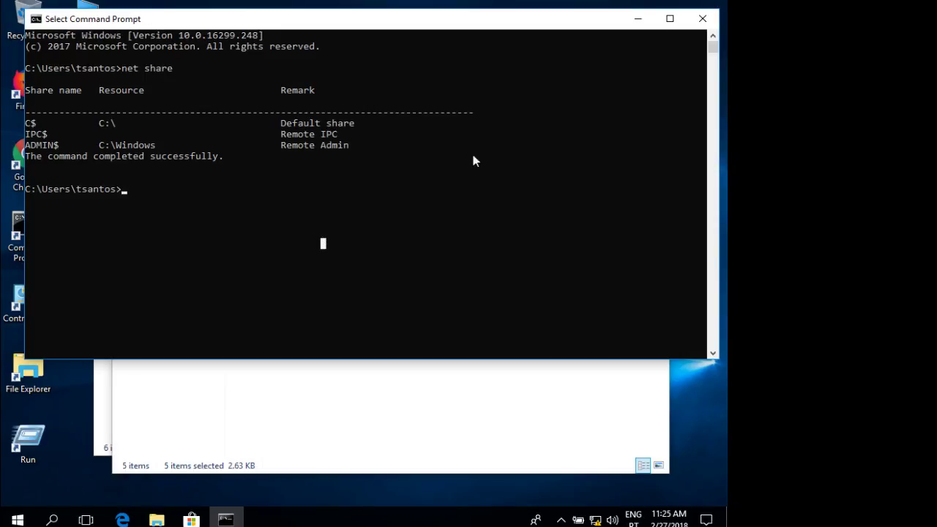
# Minimize Command Prompt and show the Start menu account options.
pyautogui.click(639, 19)
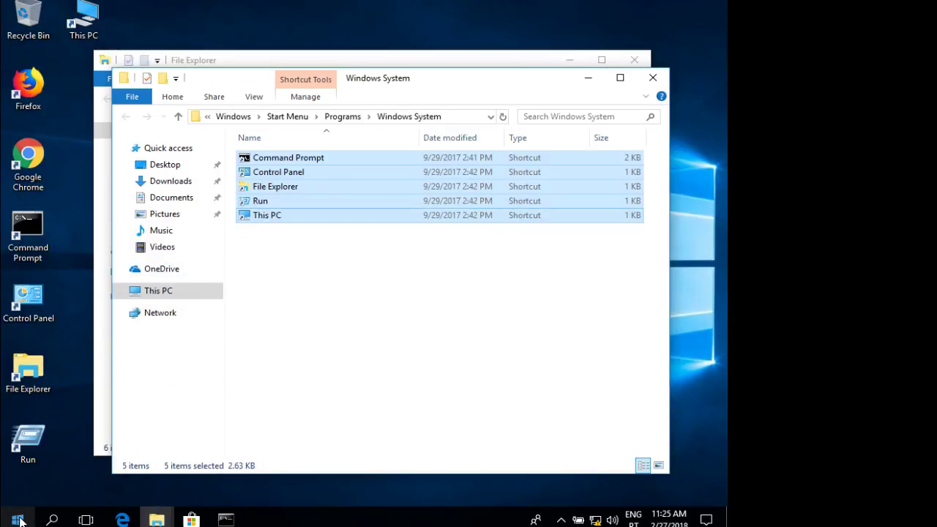
pyautogui.click(18, 520)
pyautogui.click(17, 424)
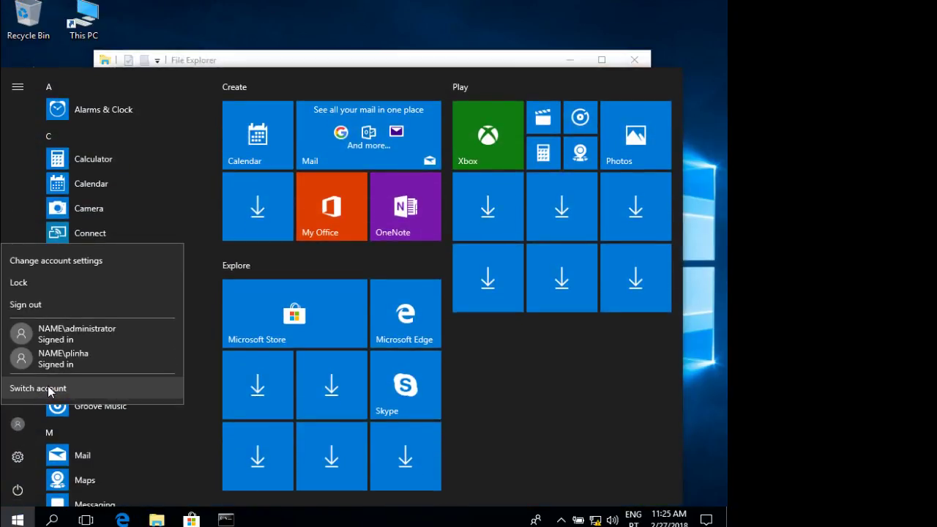
# Sign out, then sign in from the lock screen with the account password.
pyautogui.click(45, 306)
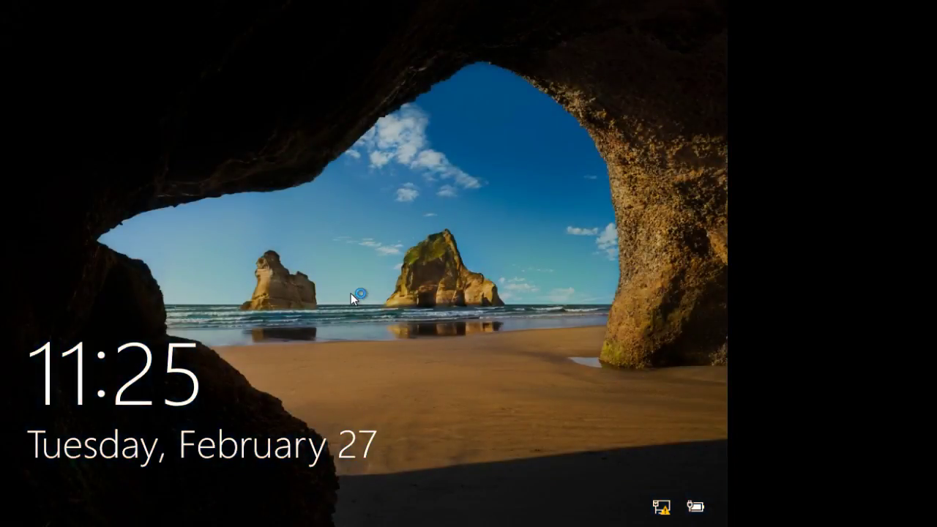
pyautogui.click(351, 293)
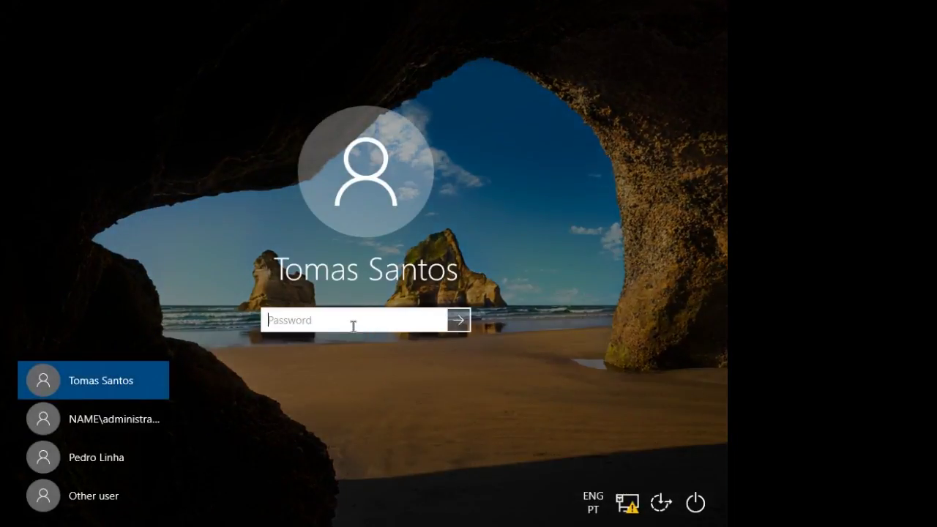
pyautogui.write('••••••••')
pyautogui.press('Return')
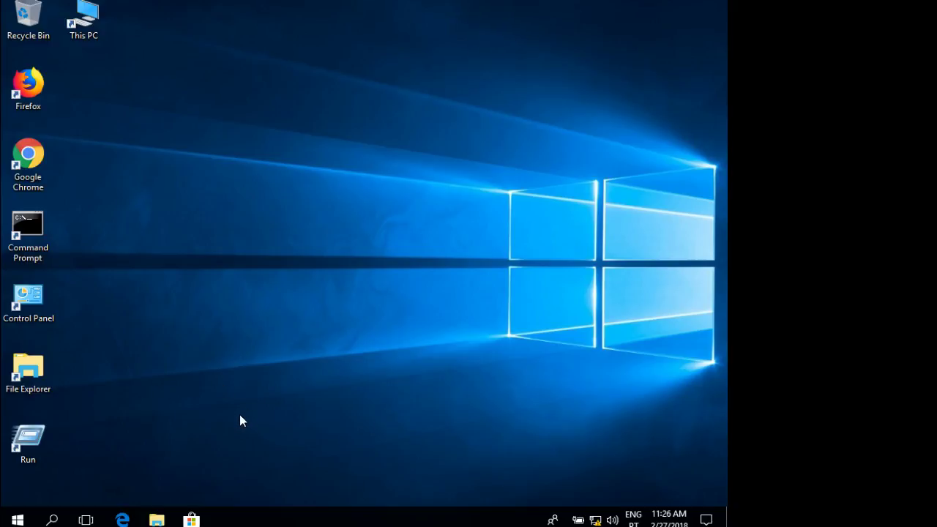
# In File Explorer, browse to the \\surname\IT share via the address bar.
pyautogui.click(156, 520)
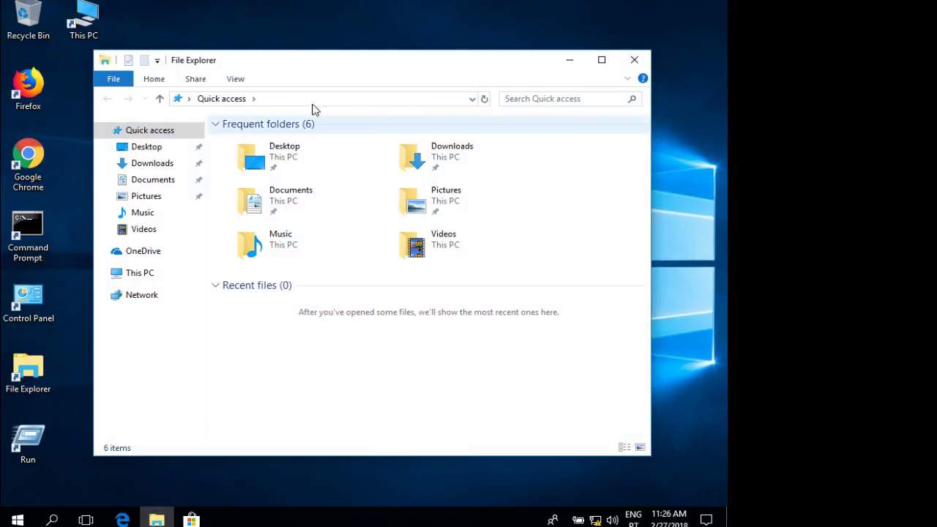
pyautogui.click(335, 100)
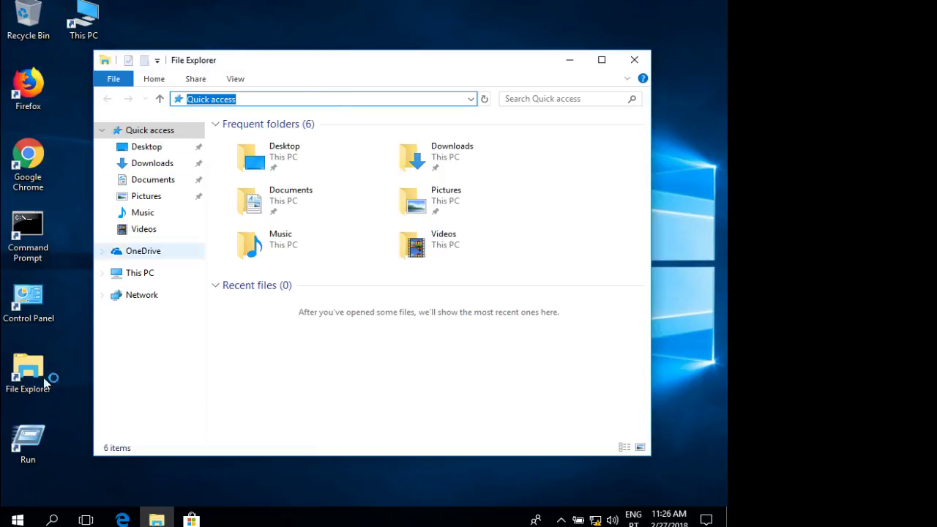
pyautogui.click(16, 521)
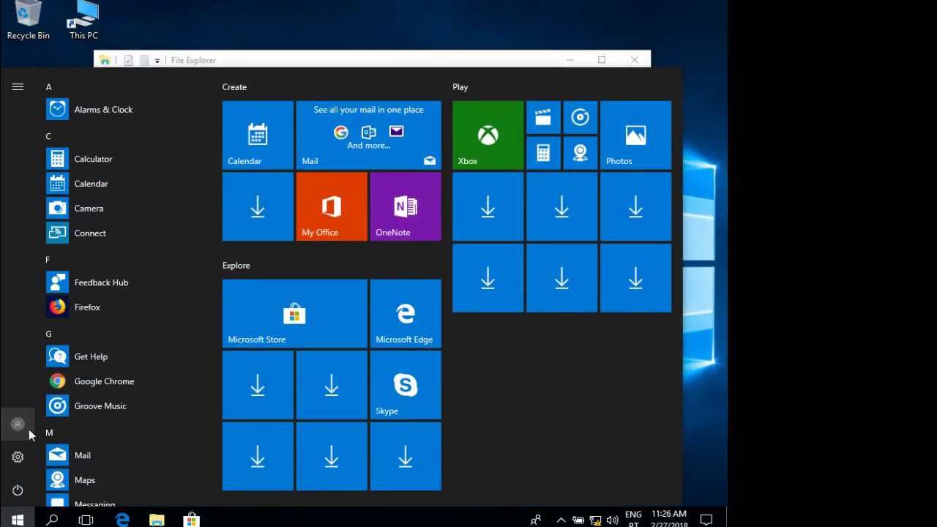
pyautogui.click(319, 57)
pyautogui.click(320, 98)
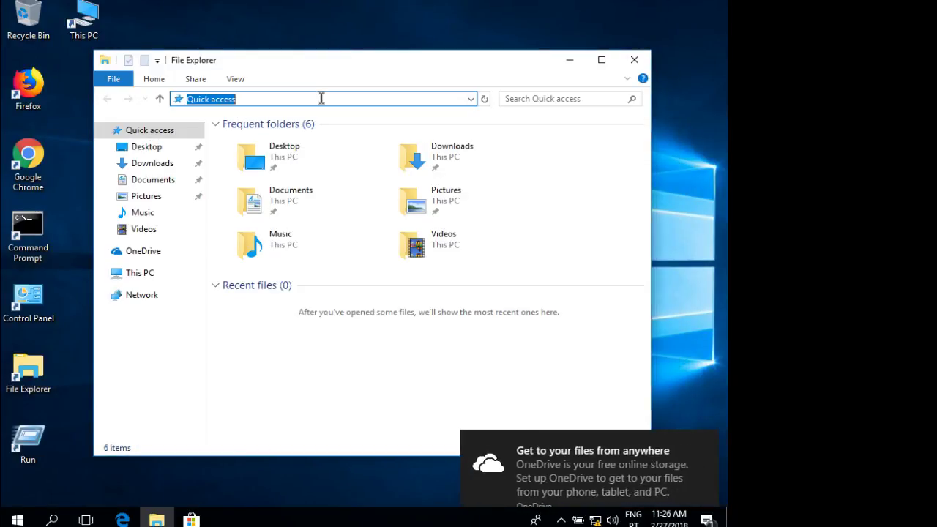
pyautogui.write('\\\\')
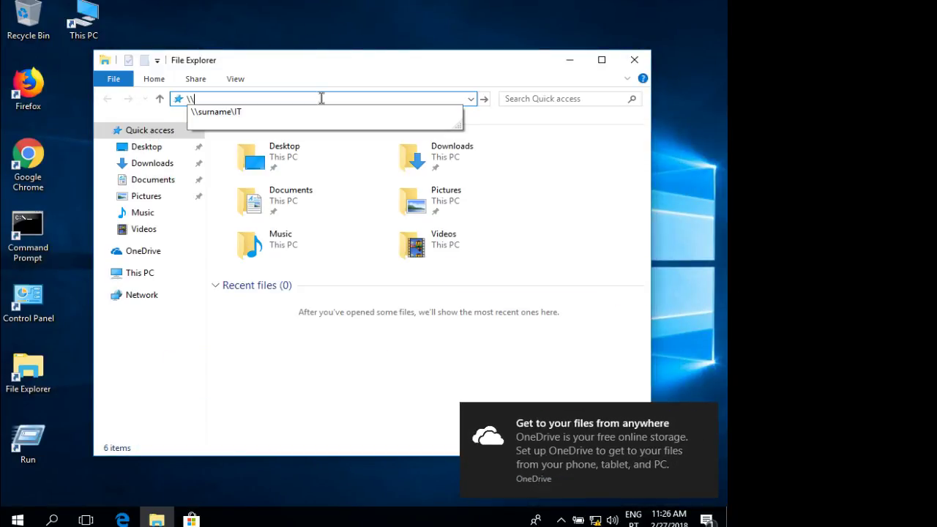
pyautogui.press('Down')
pyautogui.press('Return')
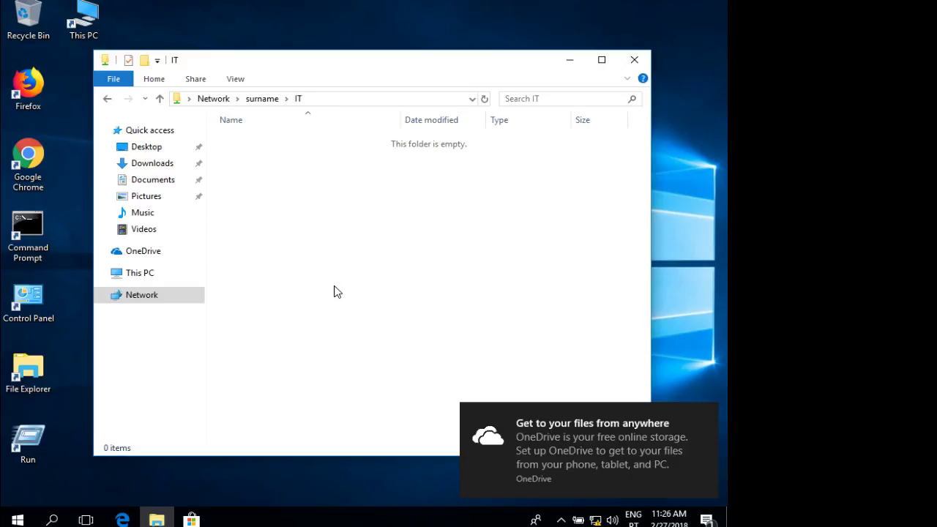
pyautogui.rightClick(314, 232)
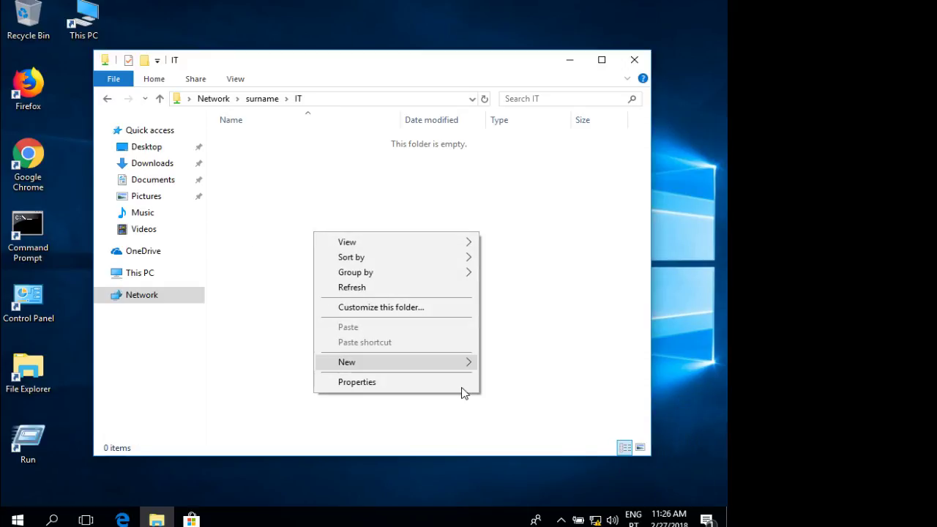
pyautogui.moveTo(429, 365)
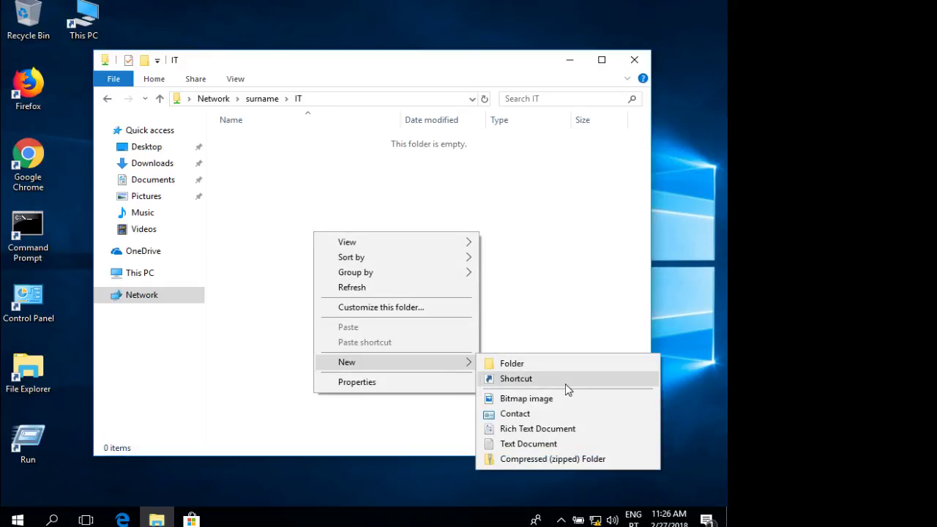
pyautogui.click(547, 444)
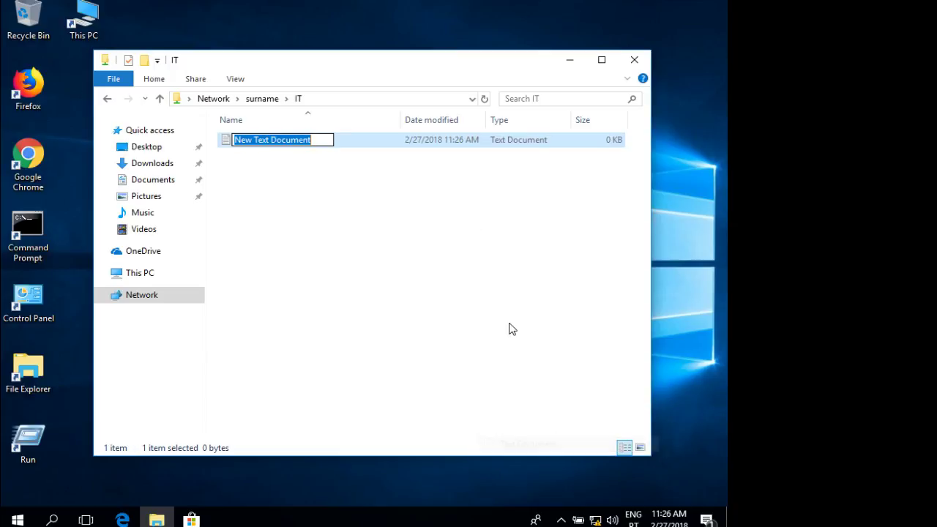
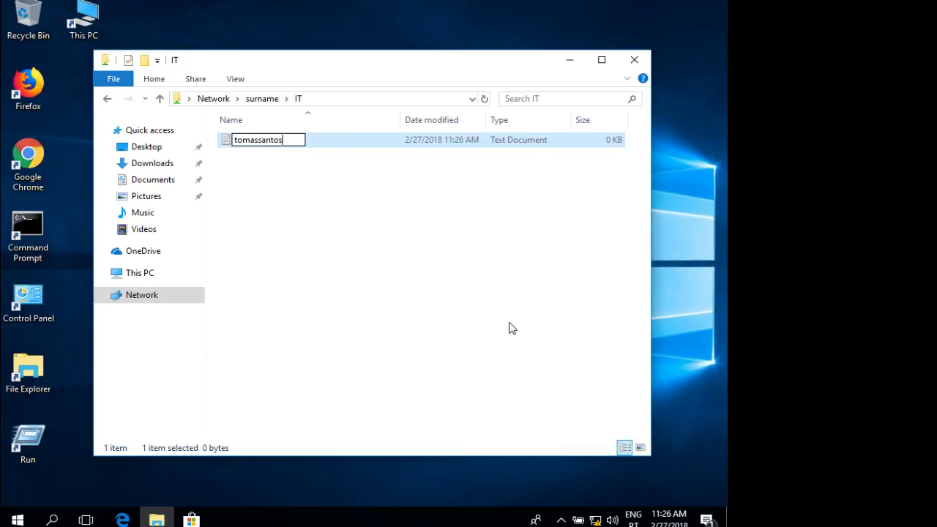
pyautogui.press('Return')
pyautogui.press('Return')
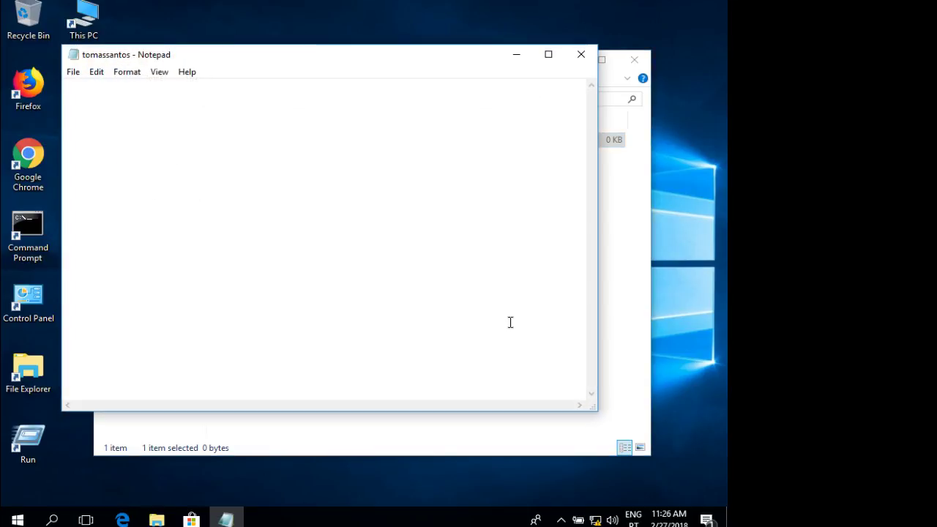
pyautogui.write('hello')
pyautogui.write(' mo,m')
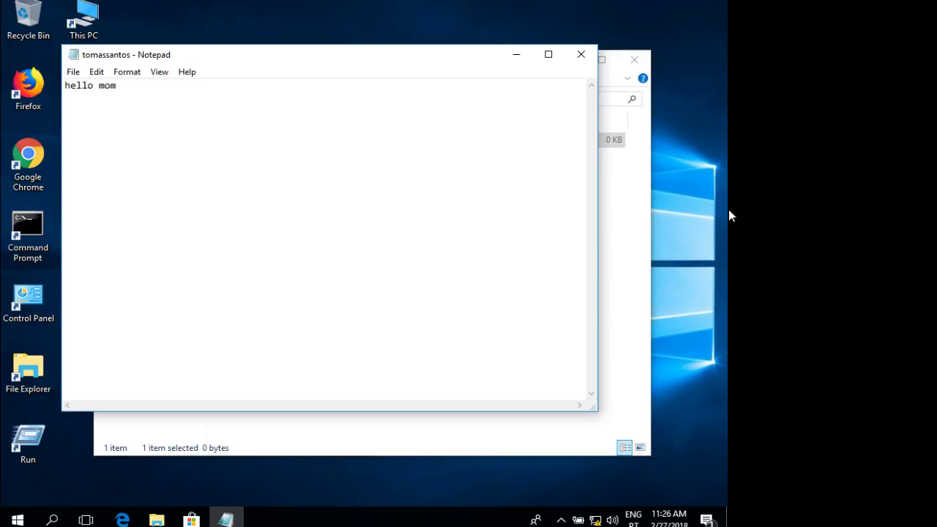
pyautogui.click(581, 54)
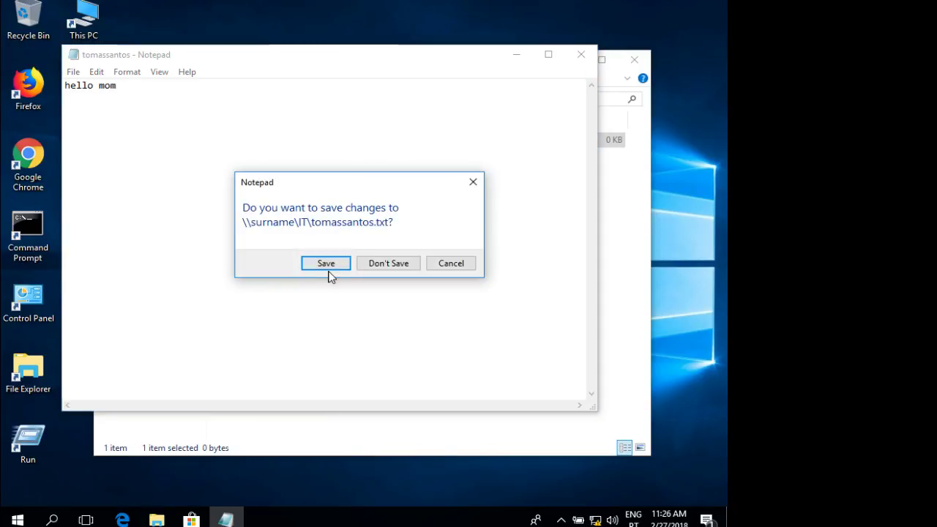
pyautogui.click(326, 264)
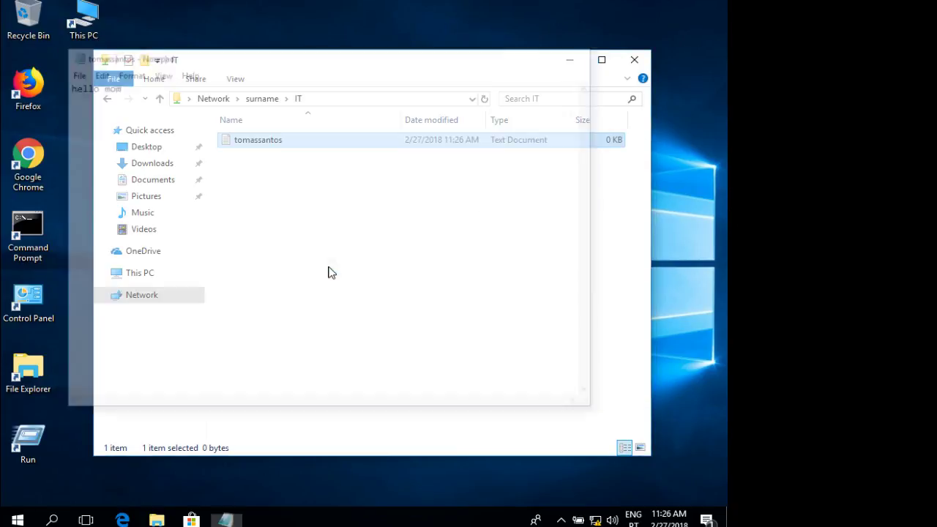
pyautogui.click(21, 521)
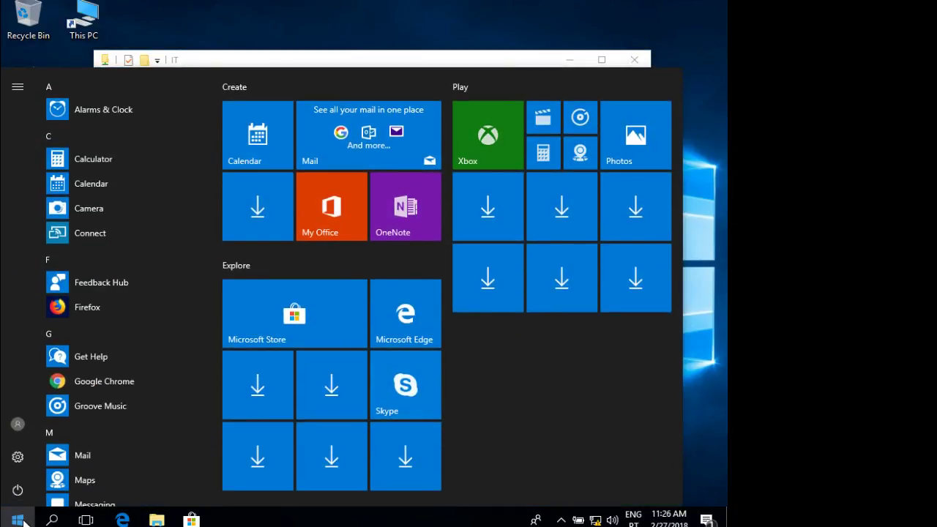
pyautogui.click(17, 424)
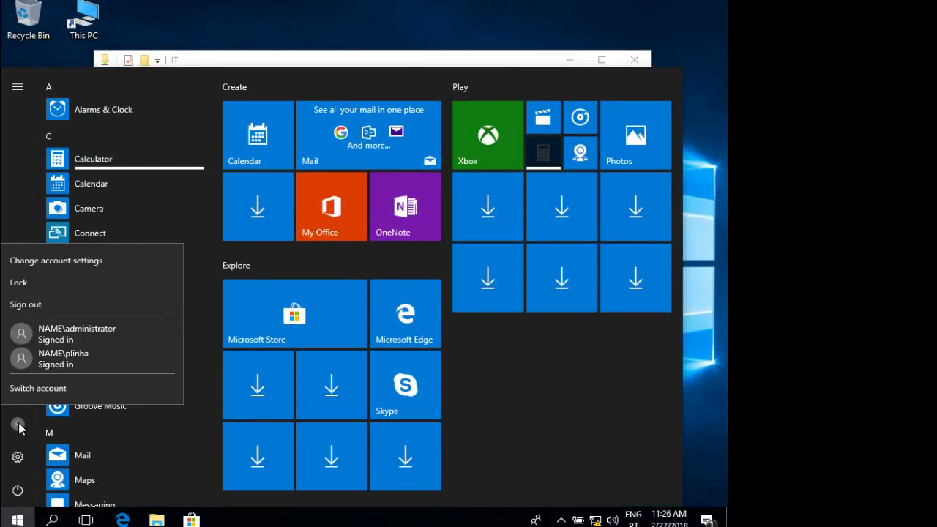
pyautogui.click(61, 399)
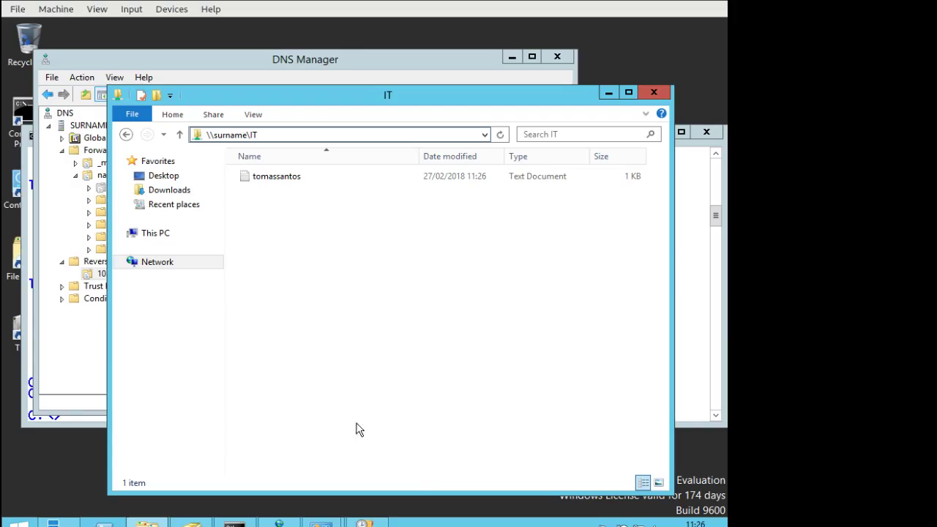
pyautogui.click(432, 67)
pyautogui.click(685, 229)
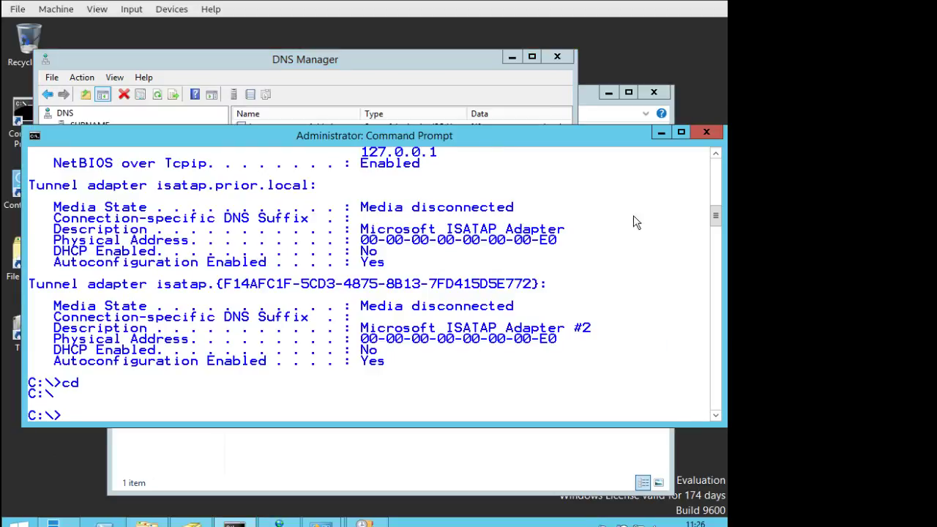
pyautogui.click(132, 522)
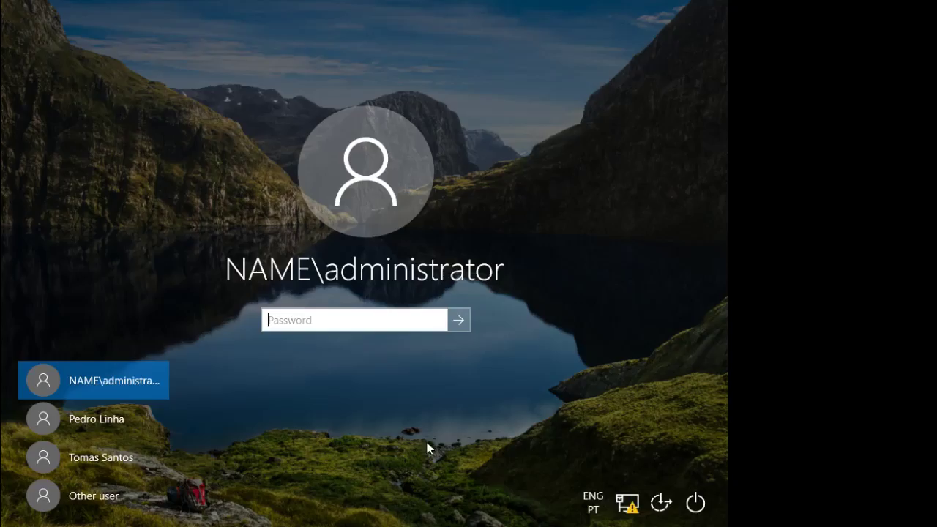
# Sign in as Other user with the other domain user's name and password.
pyautogui.click(109, 495)
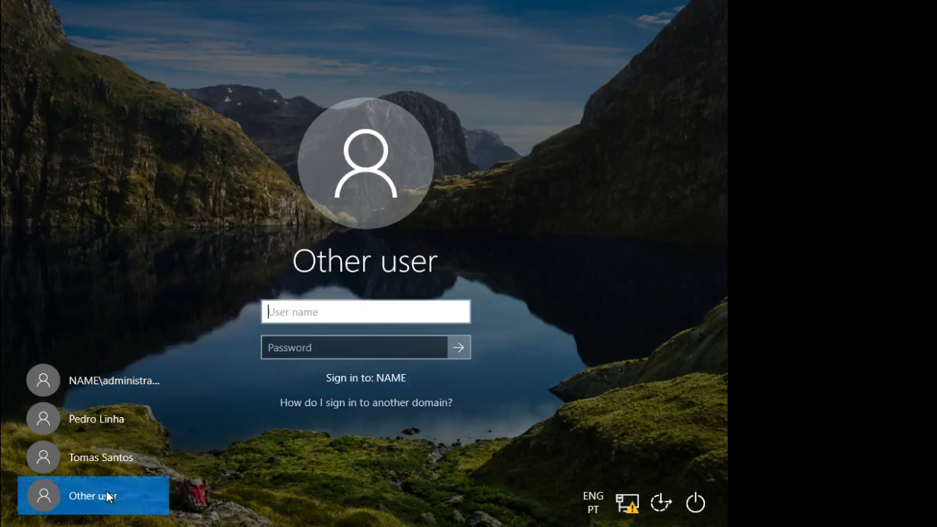
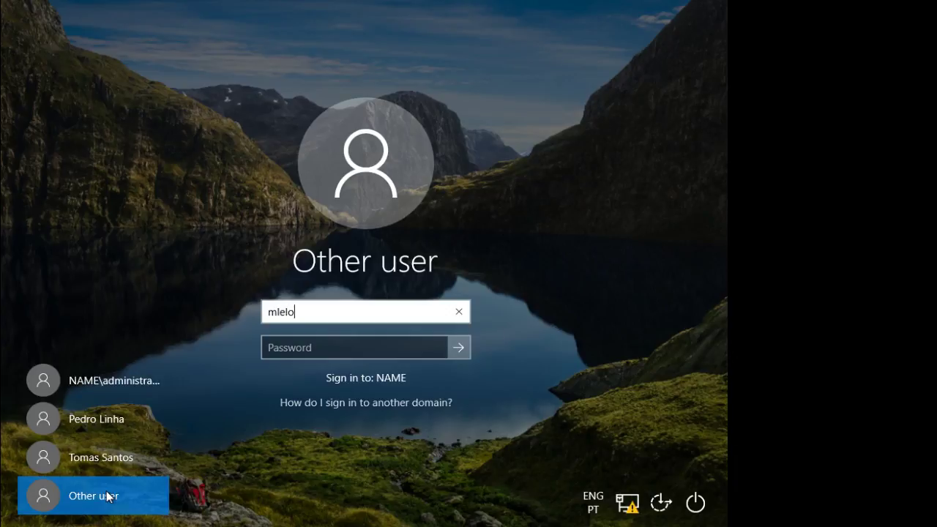
pyautogui.press('Tab')
pyautogui.write('********')
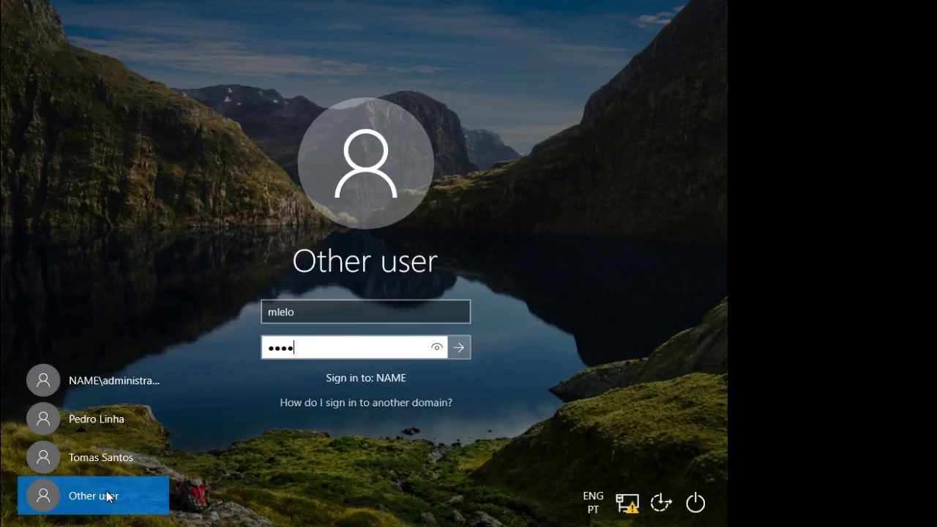
pyautogui.press('Return')
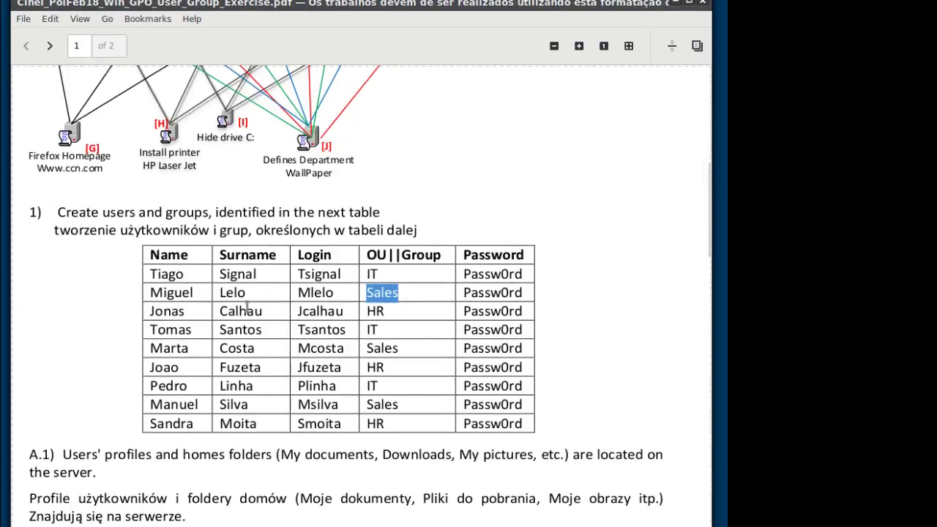
pyautogui.scroll(2, 279, 316)
pyautogui.moveTo(159, 327); pyautogui.dragTo(443, 385)
pyautogui.click(430, 392)
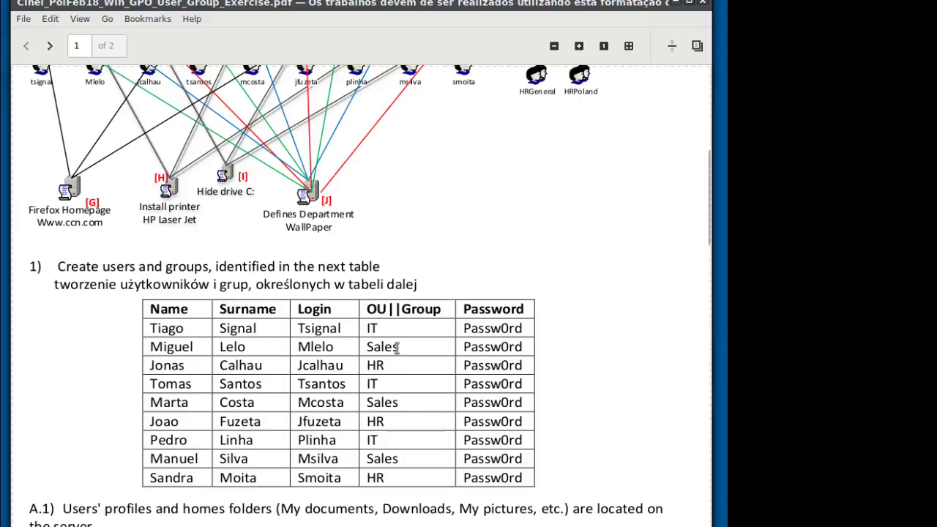